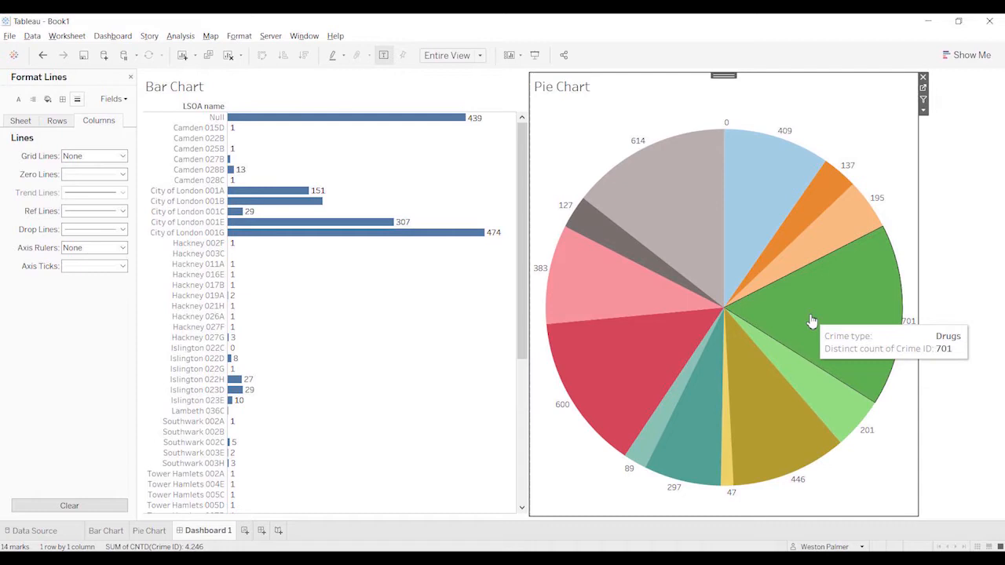
Step: Select the Drugs slice in the pie chart to examine its share of each area's bar
click(811, 318)
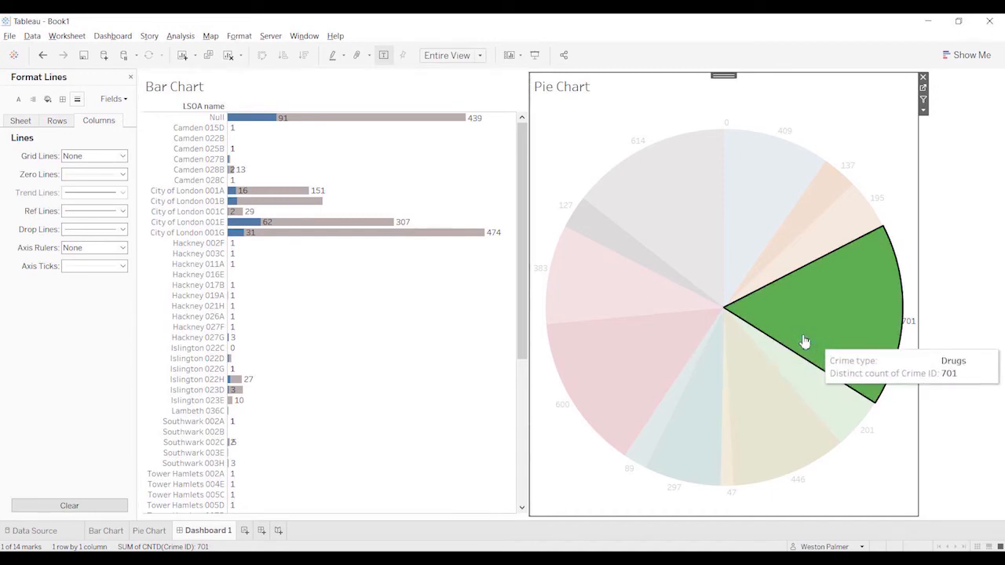
click(658, 349)
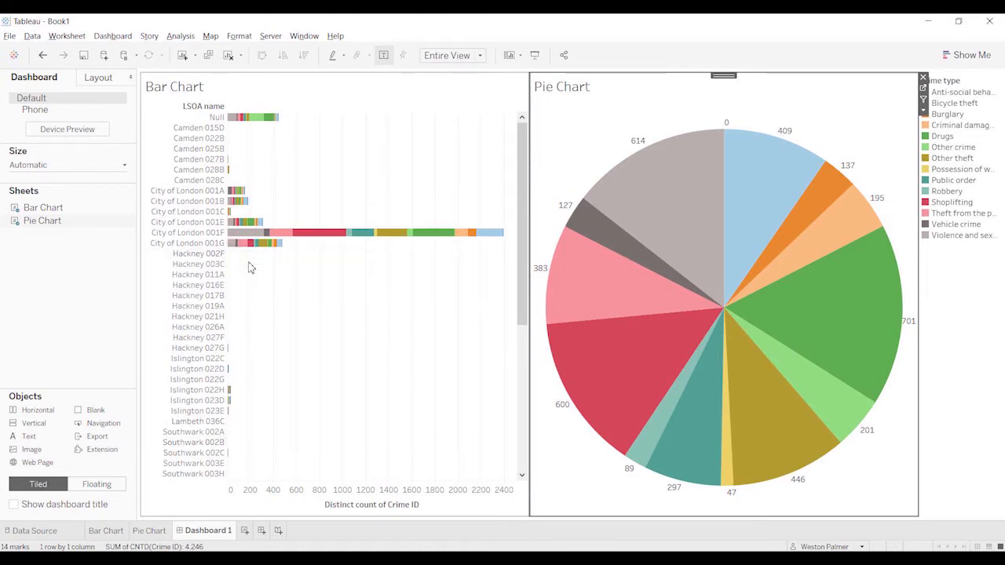
Step: Inspect the City of London 001F bar segments and the Drugs slice, filter the bar chart to Bicycle theft from the pie chart, and clear the selection
mouse_move(253, 238)
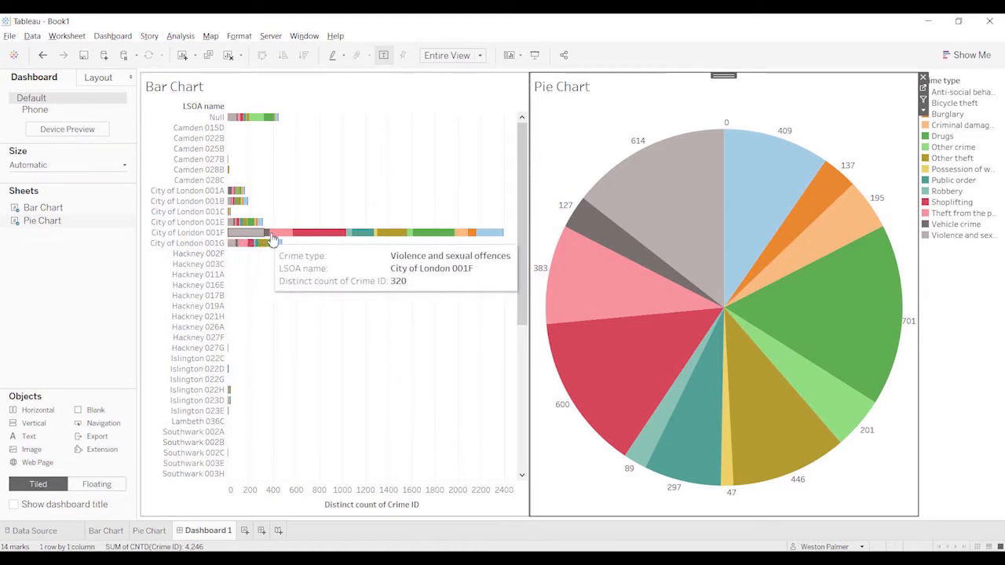
mouse_move(475, 235)
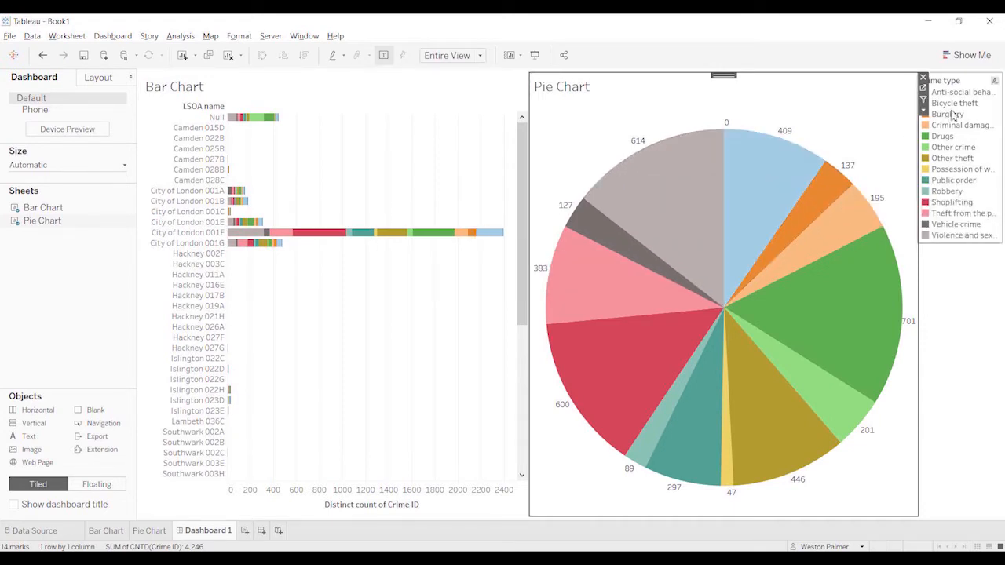
mouse_move(834, 324)
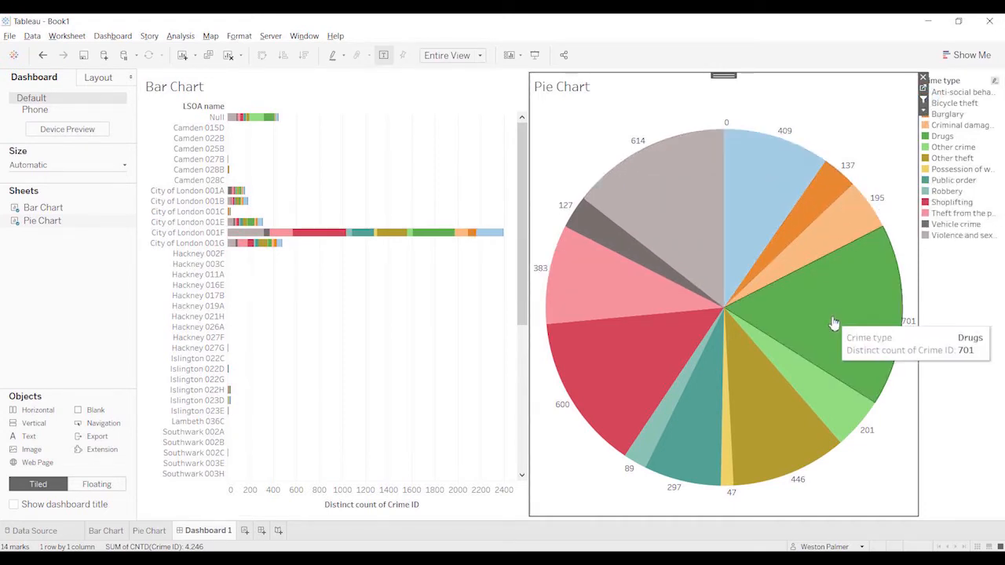
click(755, 210)
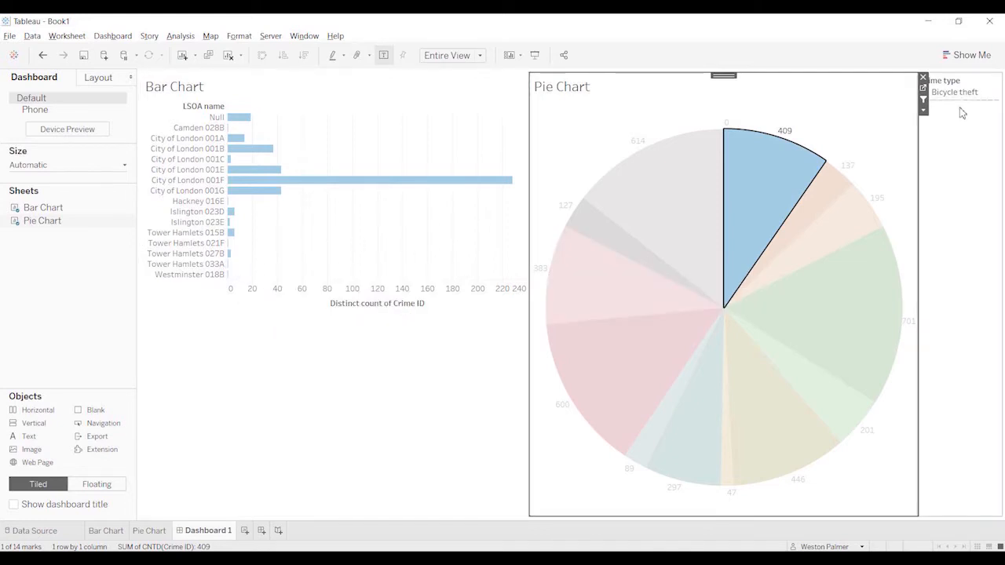
mouse_move(761, 203)
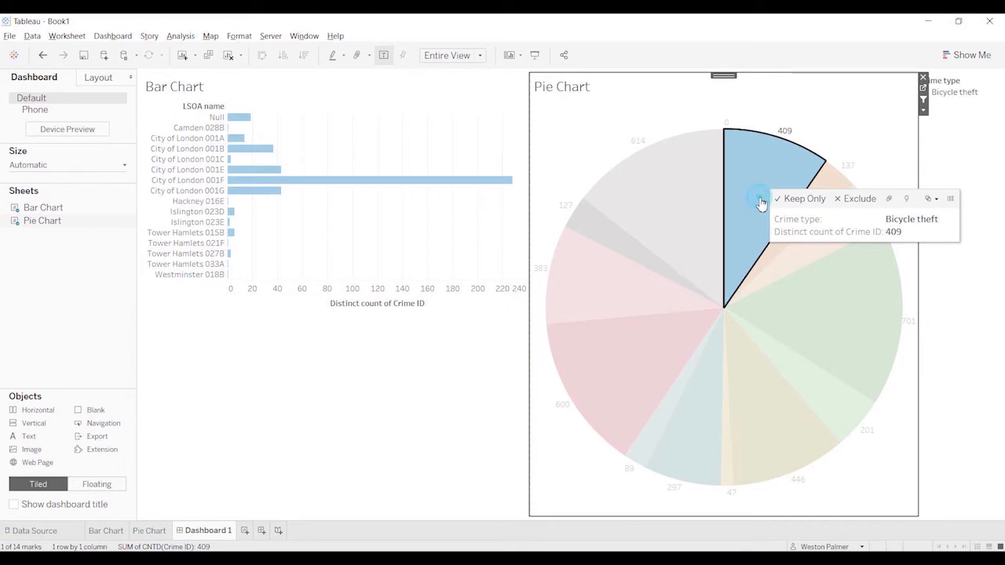
click(746, 186)
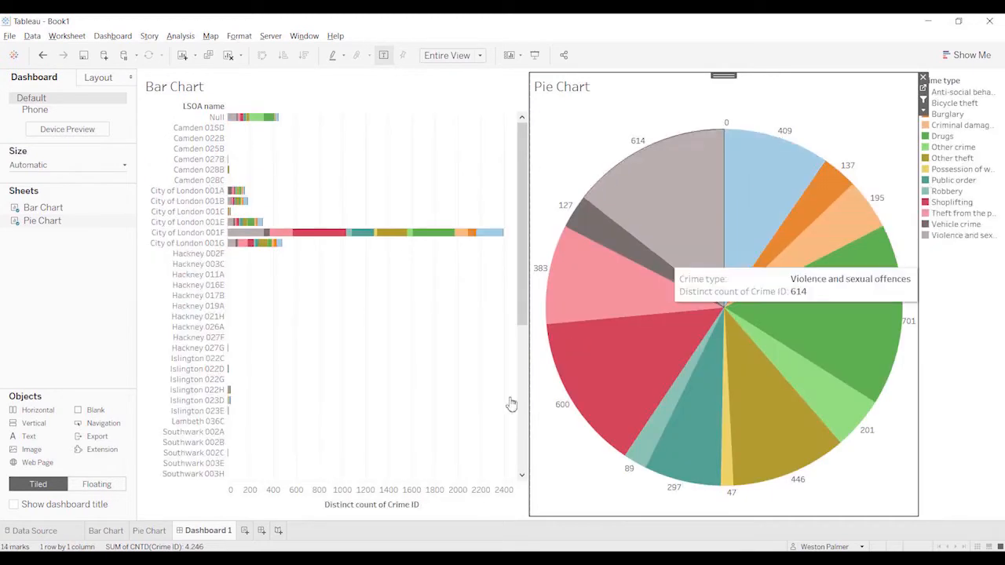
Step: Create a calculated field named Total Crime from the Bar Chart sheet
click(93, 534)
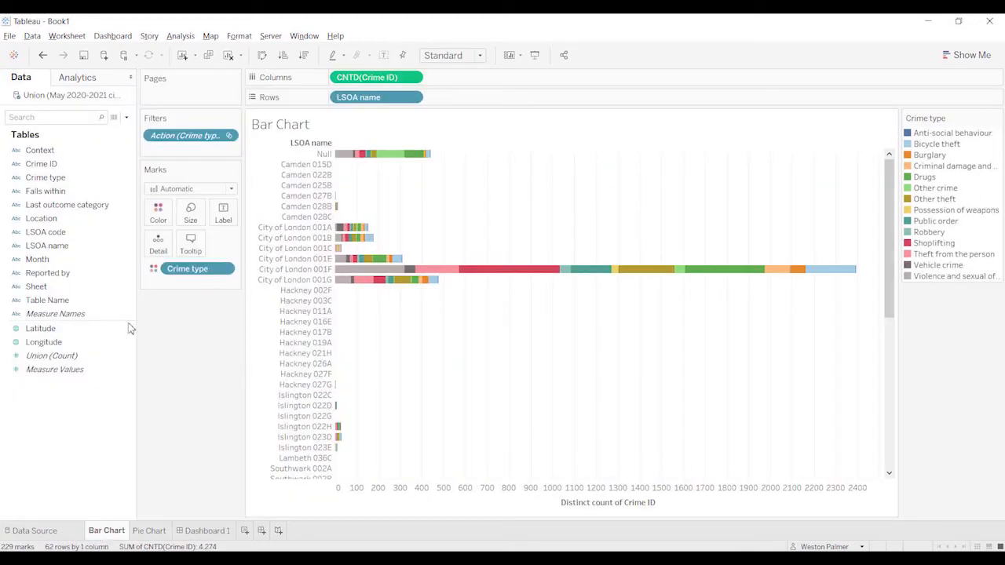
click(126, 119)
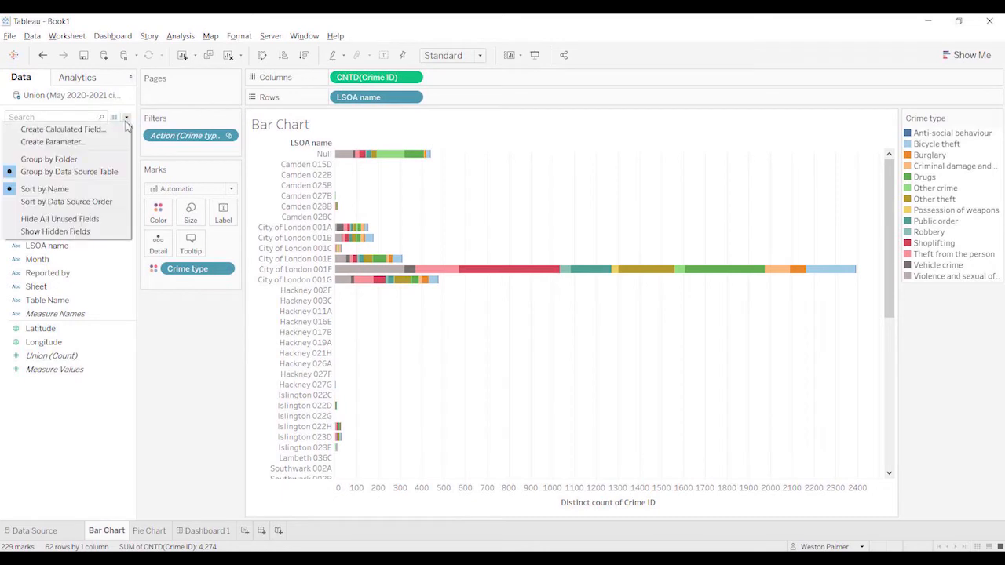
click(62, 129)
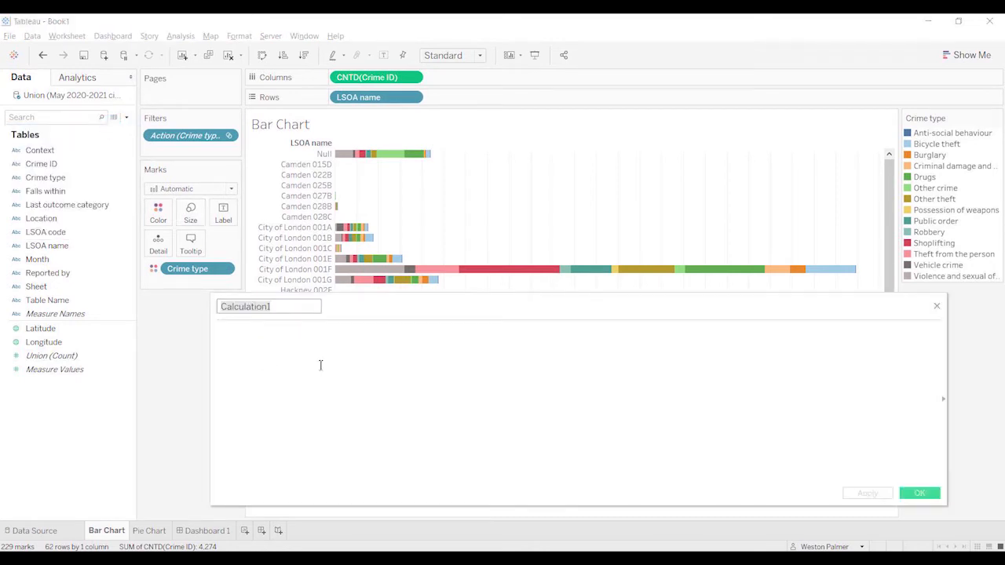
text(Total Crime)
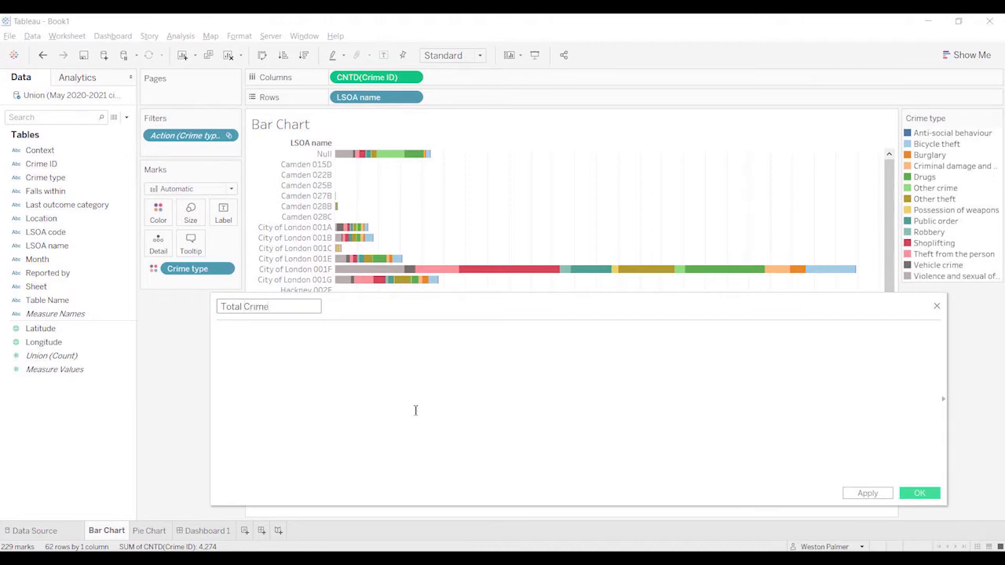
Step: Begin the Total Crime formula with a FIXED level-of-detail expression on LSOA name: {FIXED [LSOA name]
click(373, 332)
text({FIXED)
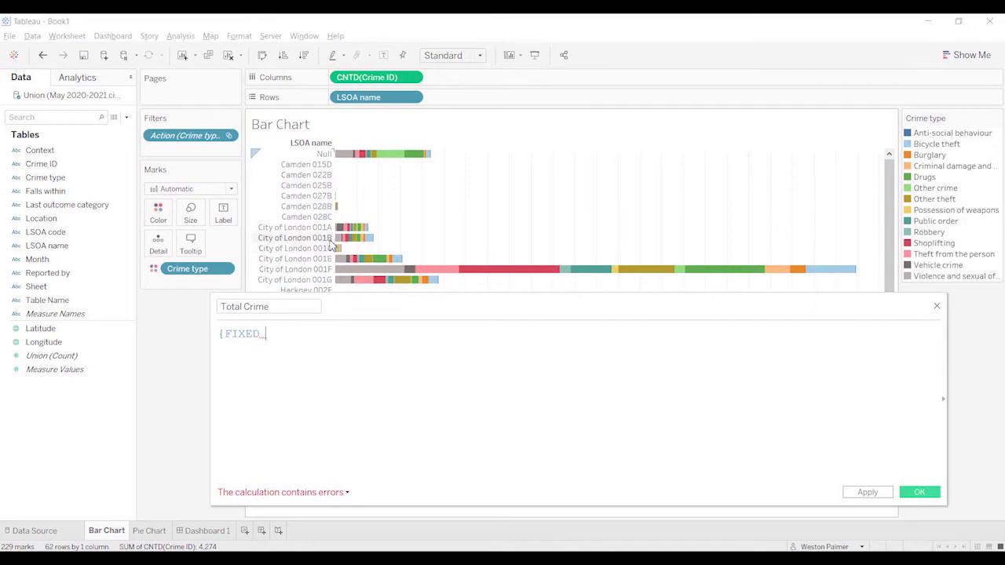
text( LSOA)
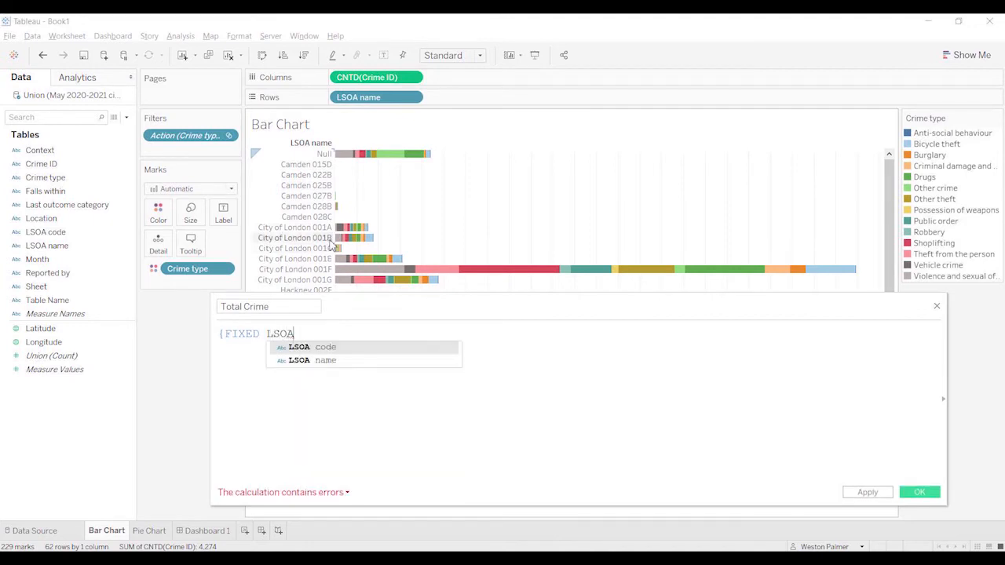
key(Down)
key(Return)
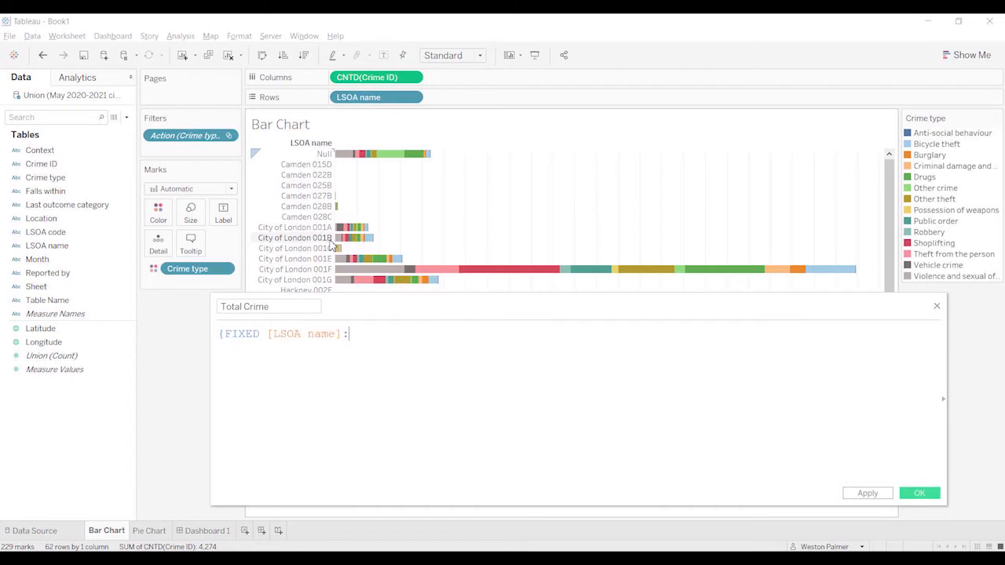
Step: Complete the formula with :COUNTD([Crime ID])} and save the calculated field
text(:COU)
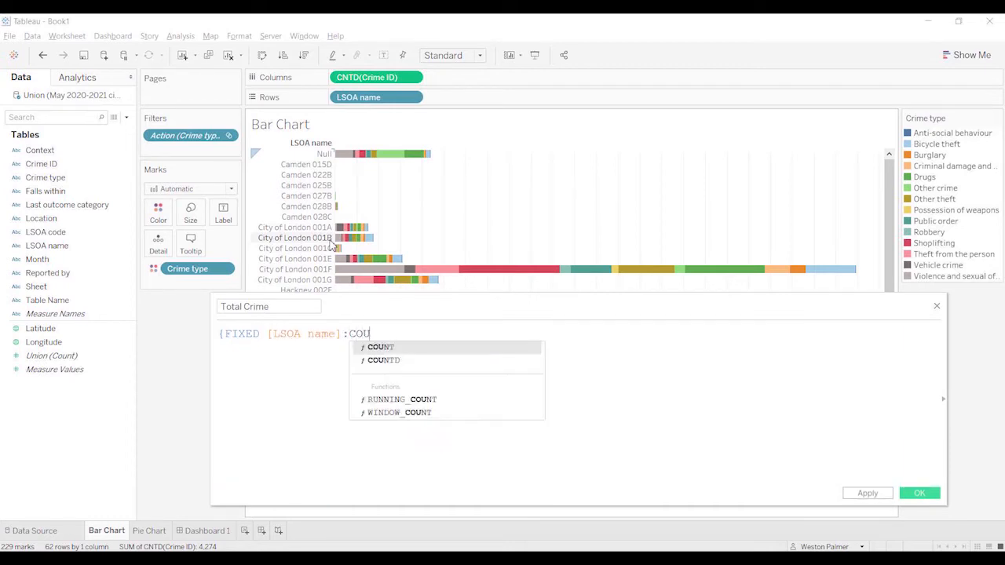
text(NTD()
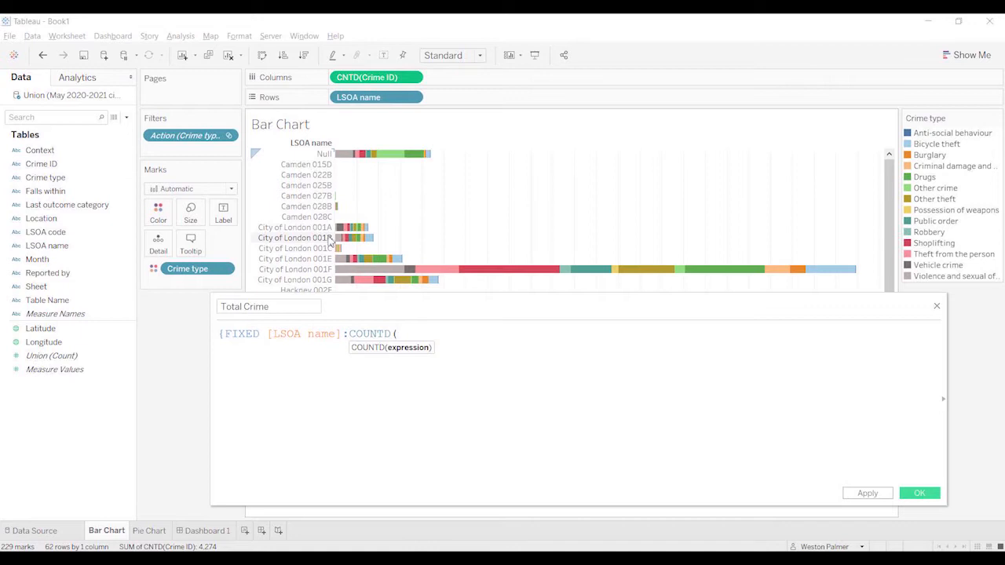
text(CR)
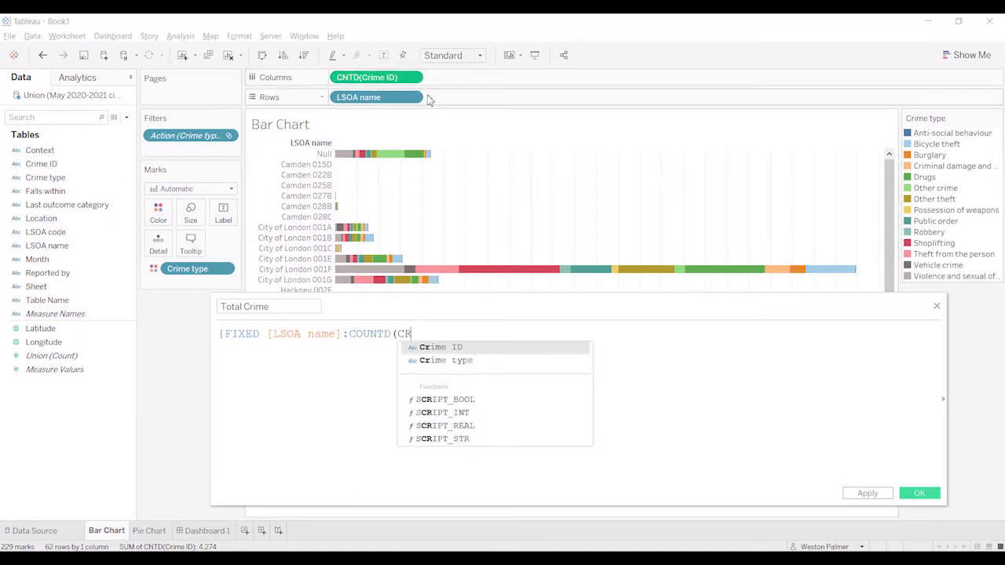
text(i)
key(Return)
text())
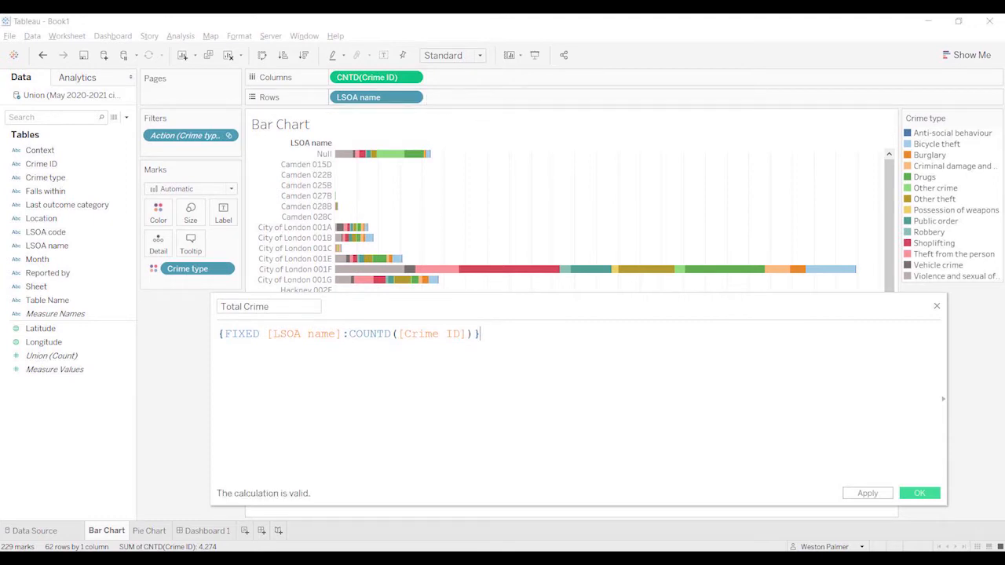
click(919, 493)
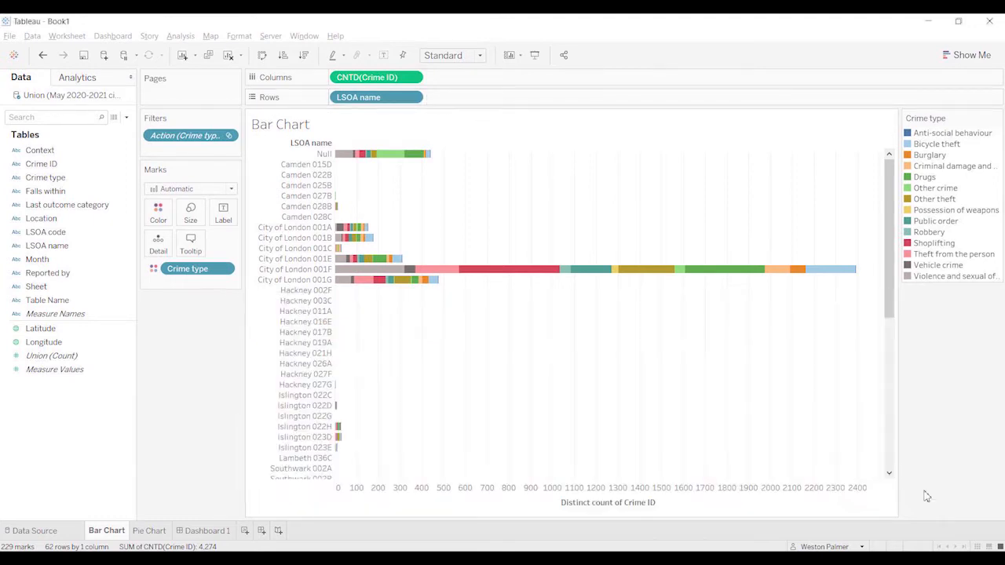
Step: Add Total Crime as a second measure on the bar chart's columns, after the distinct count of Crime ID
drag(40, 355, 560, 79)
drag(683, 262, 718, 285)
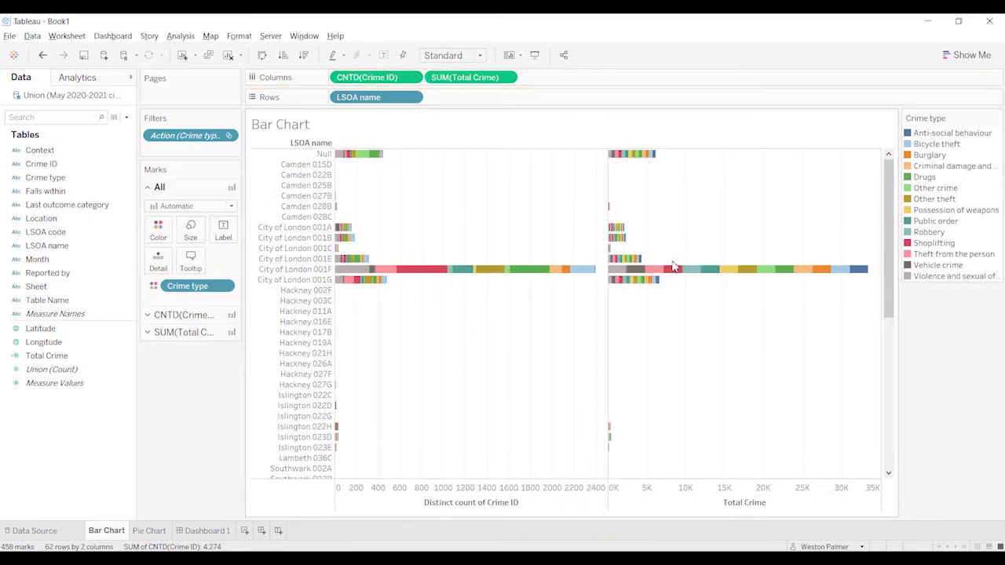
mouse_move(750, 278)
mouse_move(864, 280)
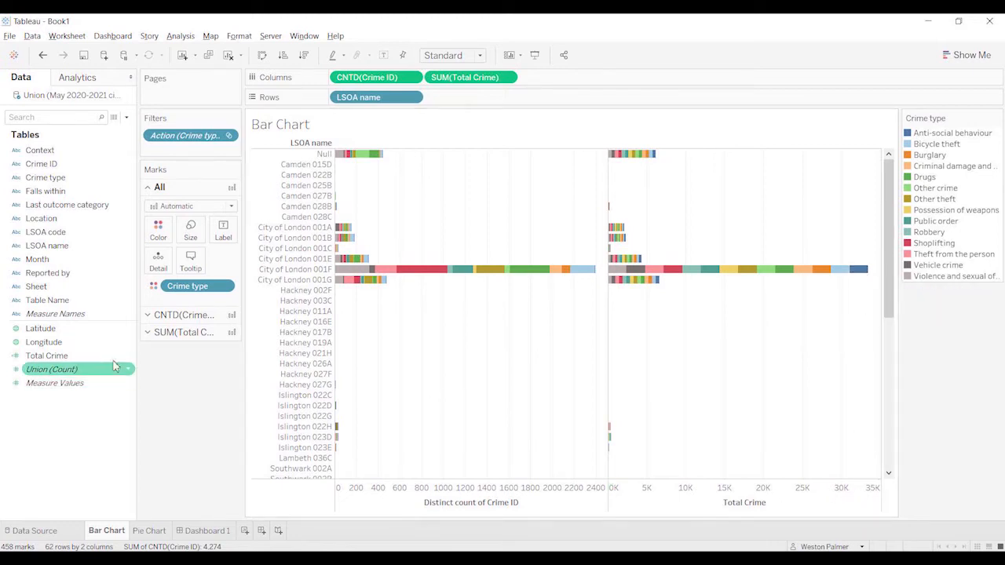
Step: Remove Crime type from the marks of SUM(Total Crime) only, keeping it on the distinct count
click(148, 335)
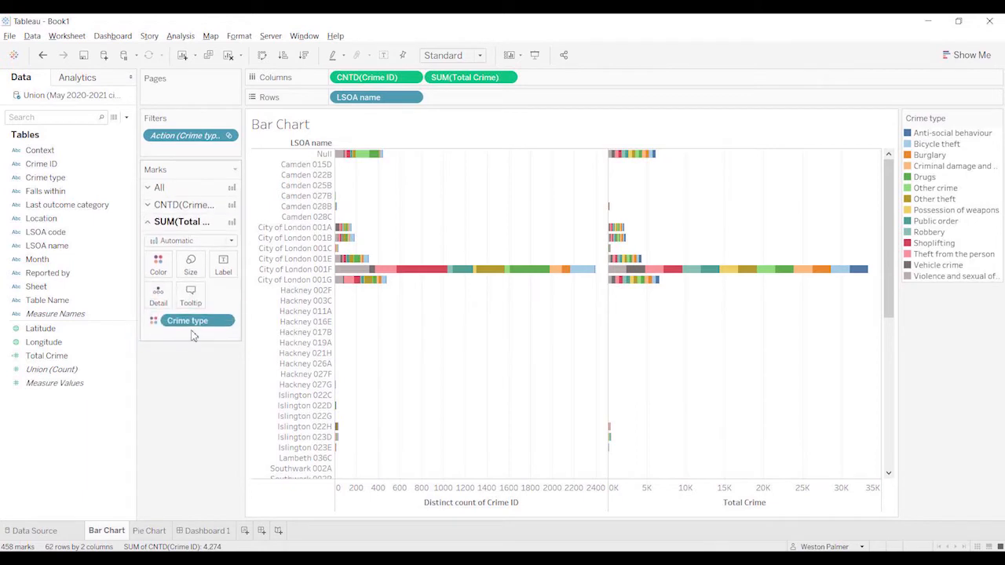
drag(198, 327, 193, 414)
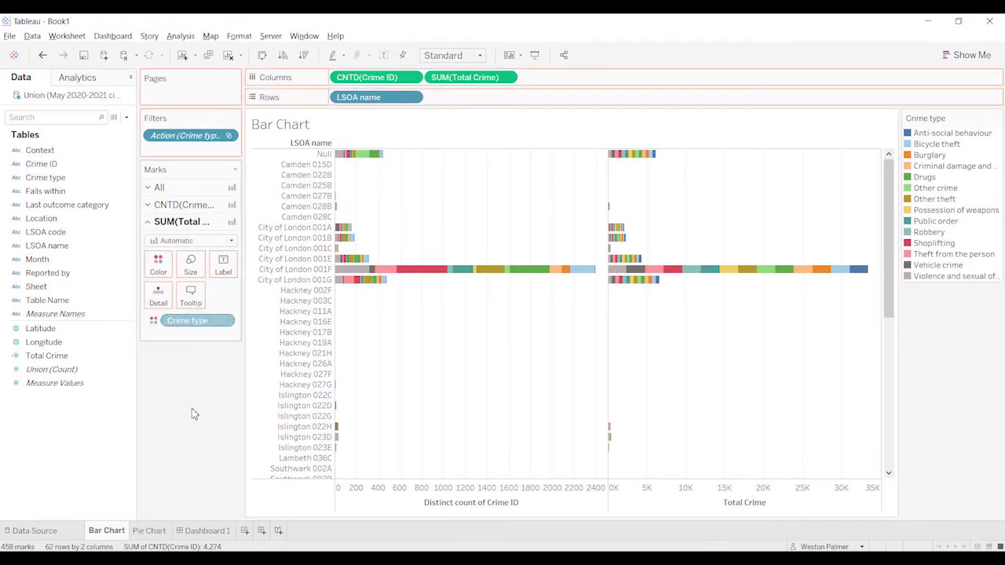
drag(194, 413, 196, 416)
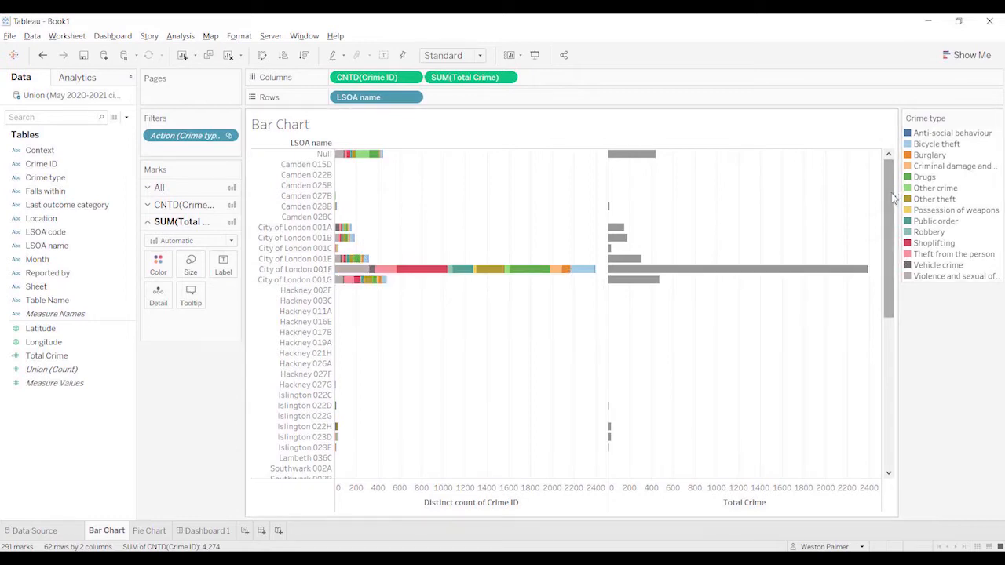
Step: Exclude City of London 001F from the LSOA names in the bar chart
drag(888, 197, 882, 173)
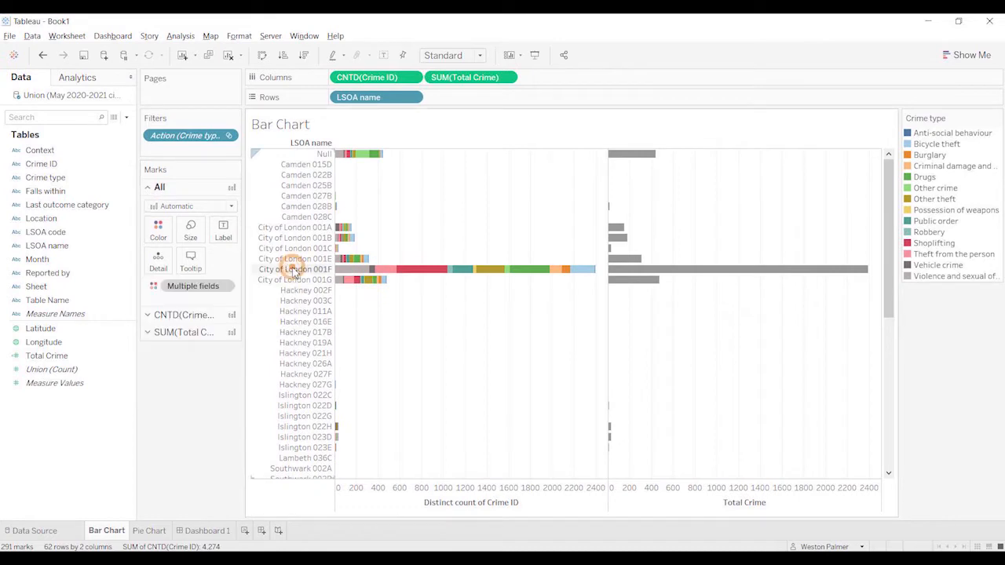
click(294, 269)
right_click(295, 271)
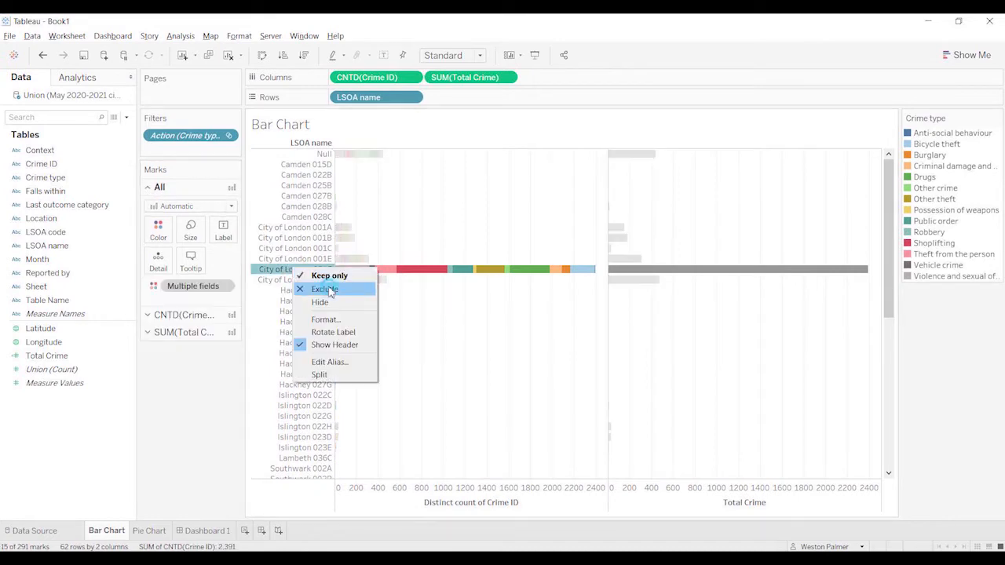
click(324, 289)
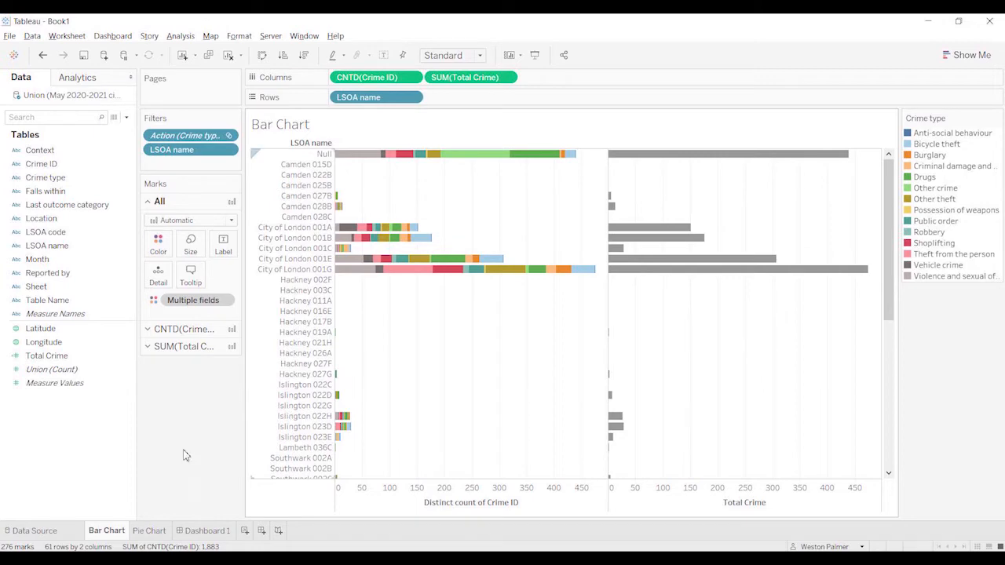
Step: On Dashboard 1, filter the bar chart by the Bicycle theft slice and compare its bars with Total Crime
click(191, 532)
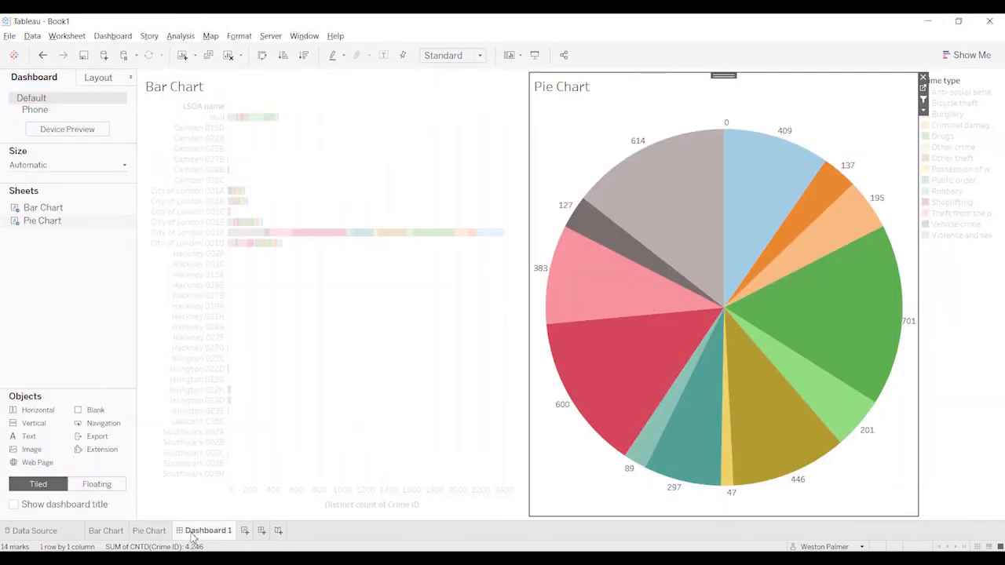
click(771, 187)
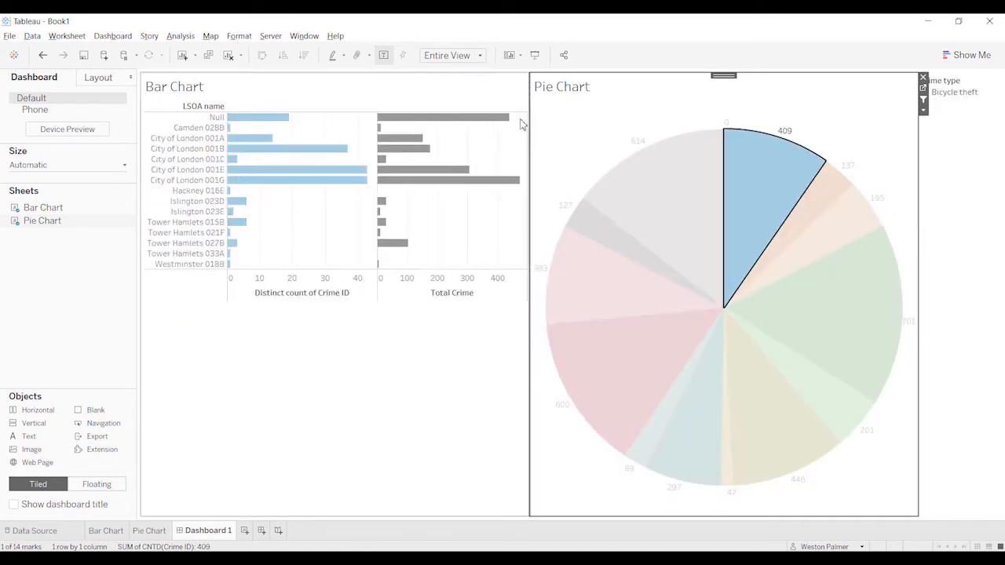
mouse_move(511, 125)
Step: On the Bar Chart sheet, combine Total Crime with the distinct count of Crime ID as a dual axis
click(103, 531)
click(448, 330)
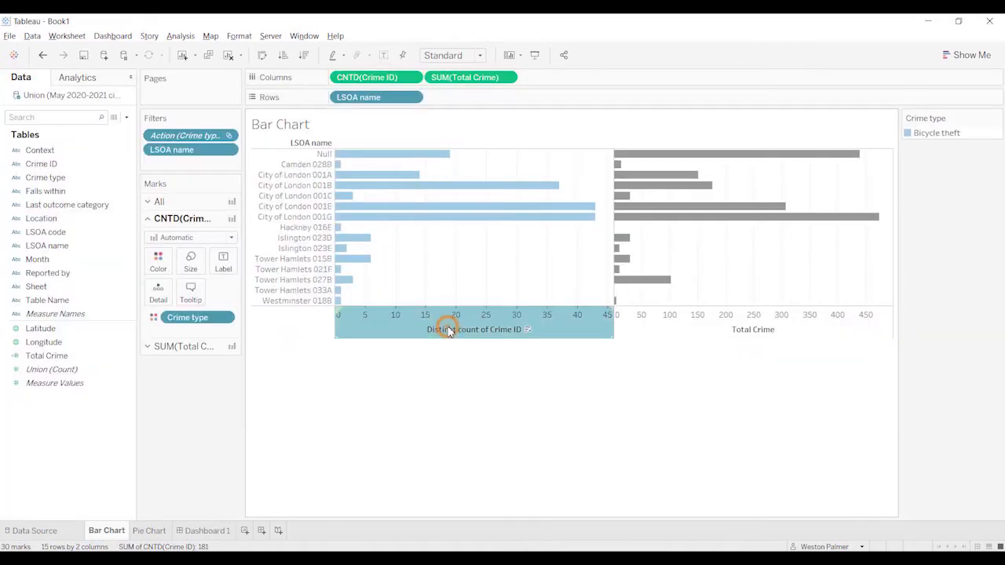
right_click(448, 330)
mouse_move(498, 383)
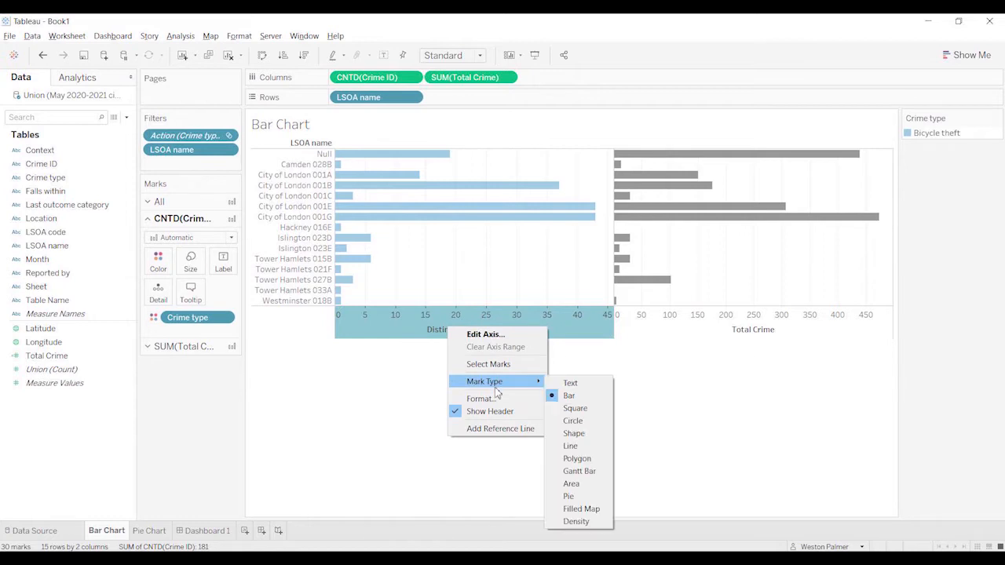
click(749, 330)
right_click(749, 331)
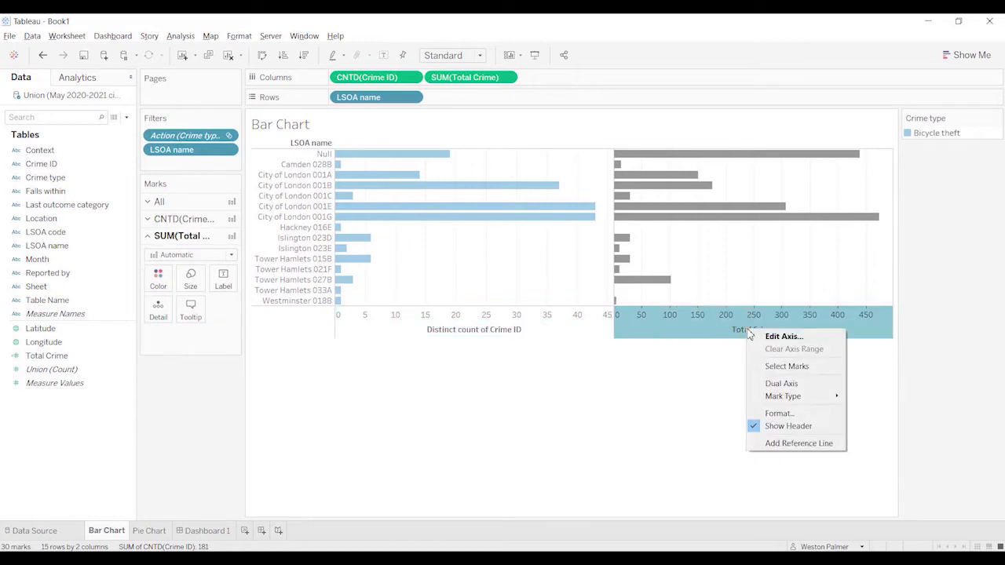
click(774, 384)
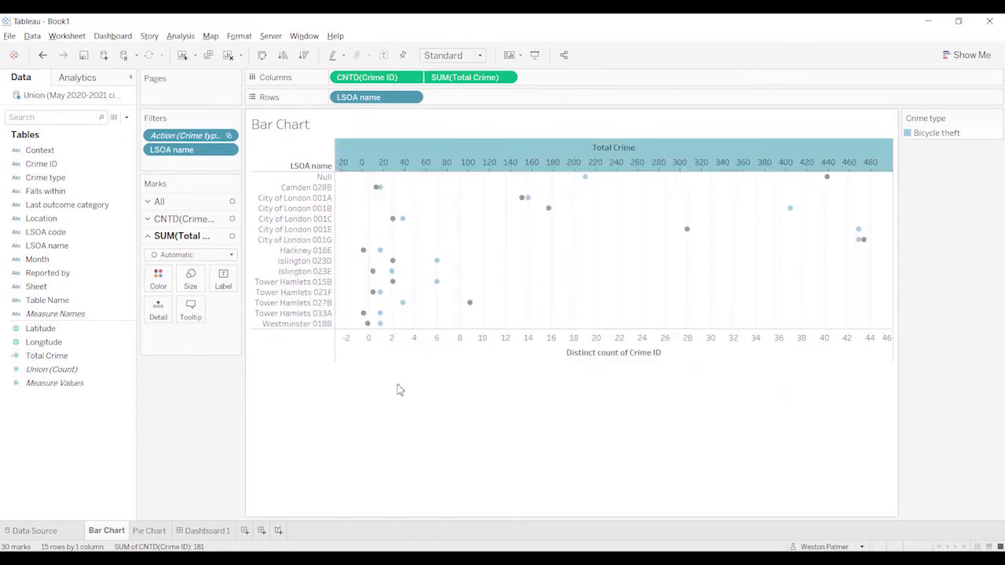
Step: Set the mark type of all measures in the bar chart to Bar
click(176, 202)
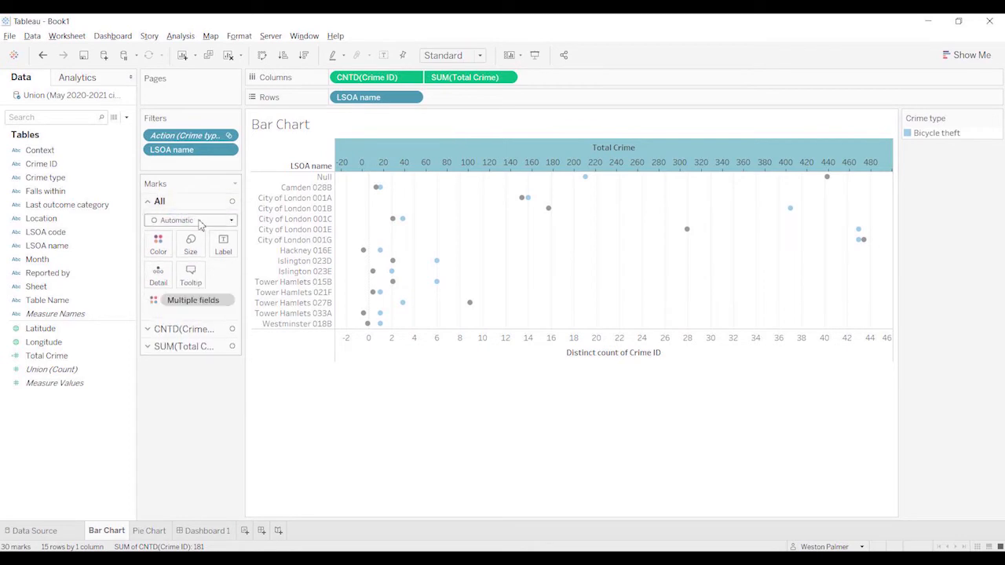
click(200, 224)
click(187, 256)
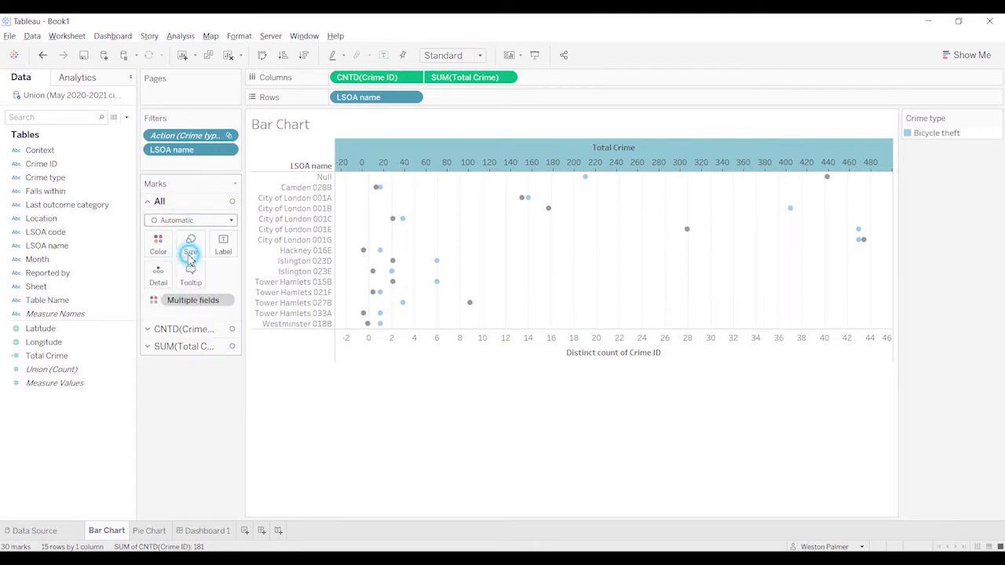
click(194, 205)
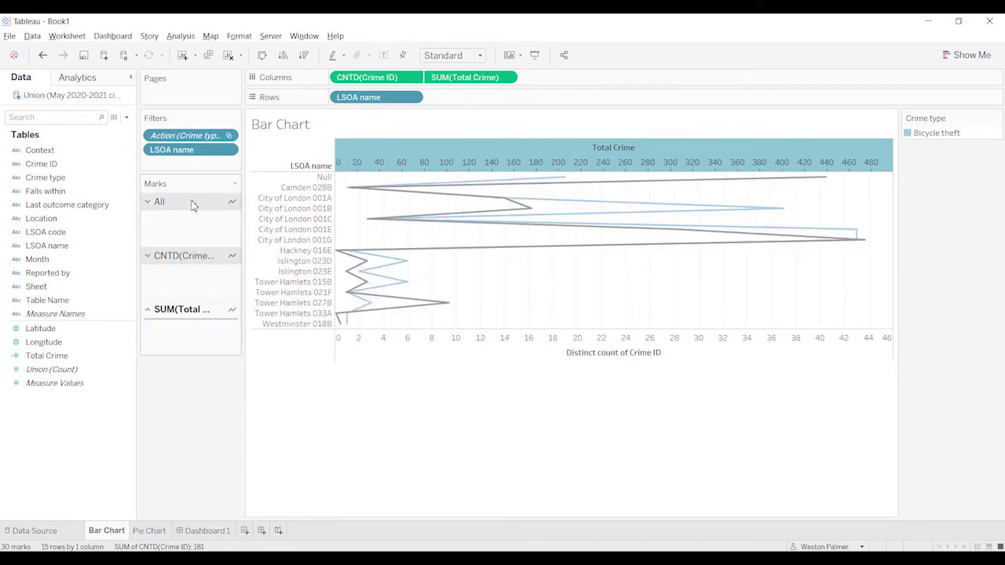
click(191, 222)
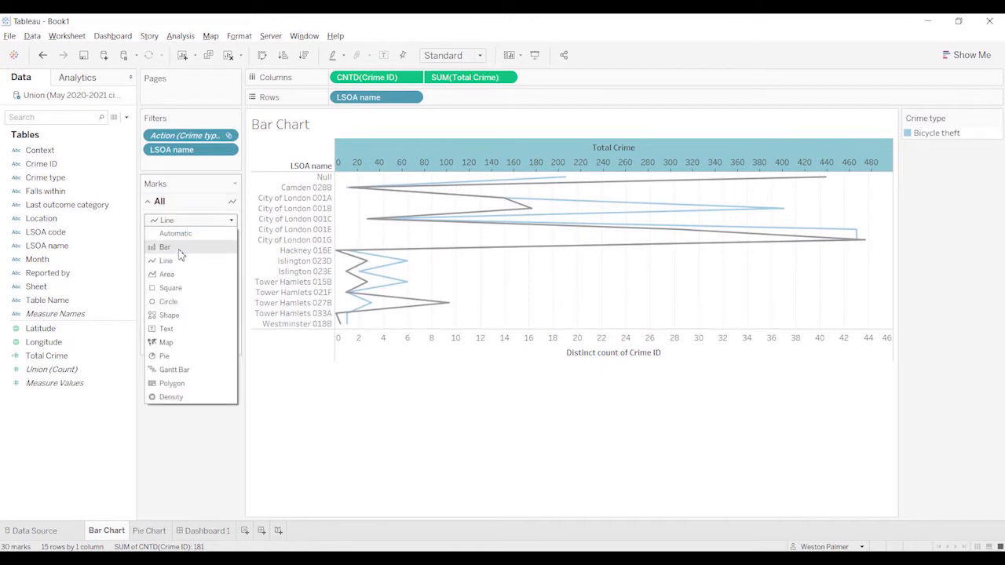
click(181, 252)
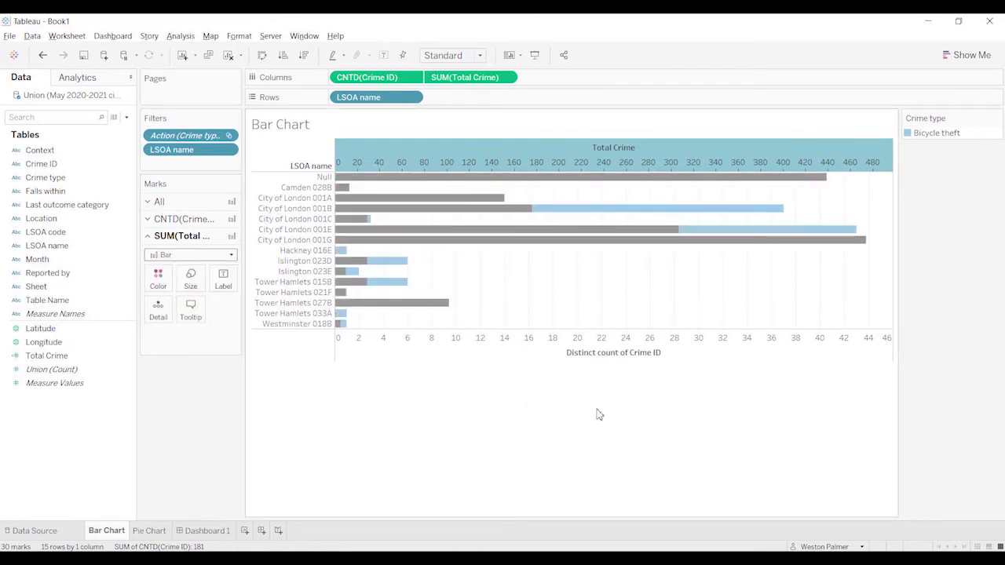
Step: Synchronize the Total Crime axis with the distinct count axis and place SUM(Total Crime) before CNTD(Crime ID) in the columns
right_click(611, 165)
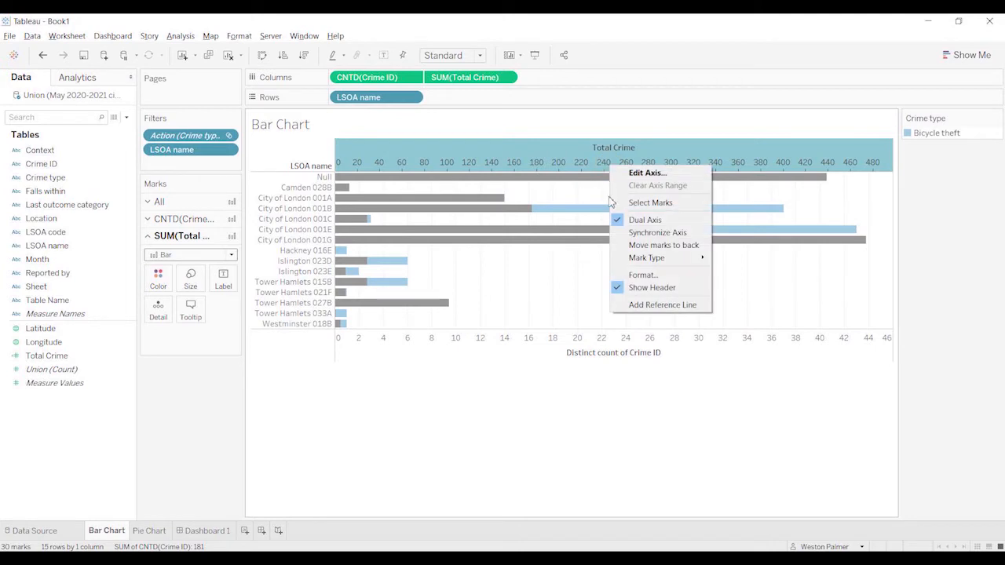
click(652, 228)
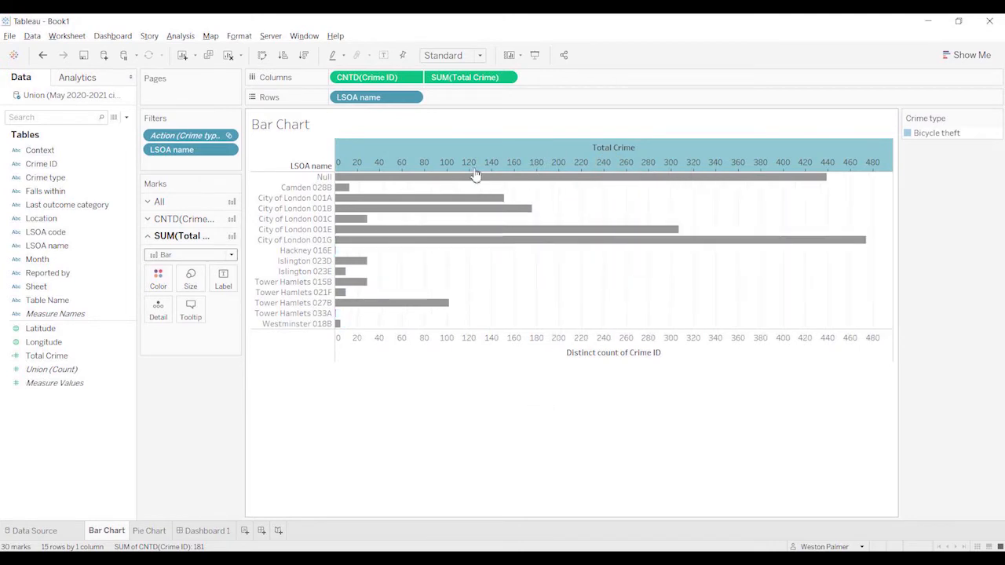
drag(399, 77, 508, 79)
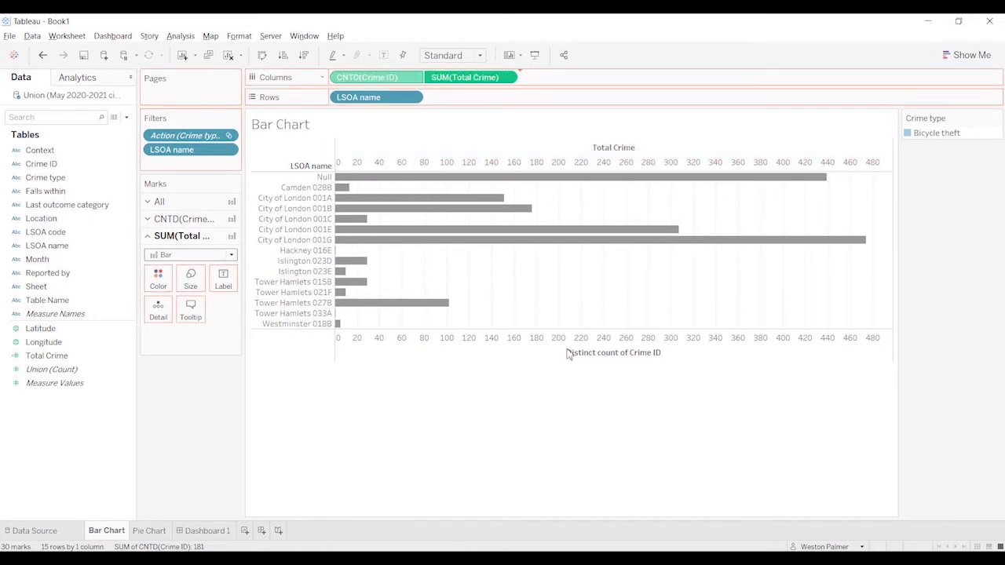
Step: On Dashboard 1, compare the Bicycle theft portion of each area's bar with Total Crime, and examine the bars without a pie selection
click(182, 532)
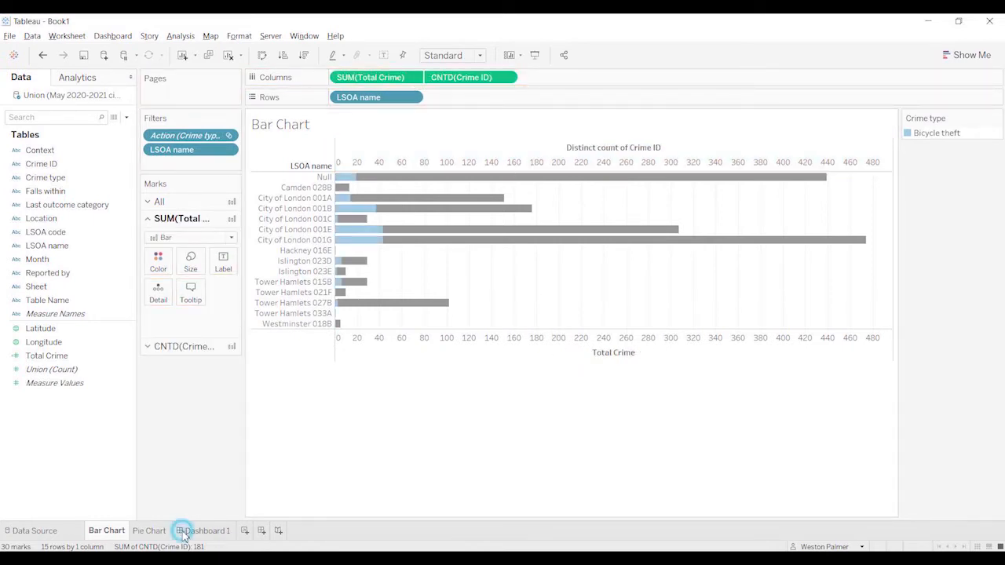
mouse_move(263, 166)
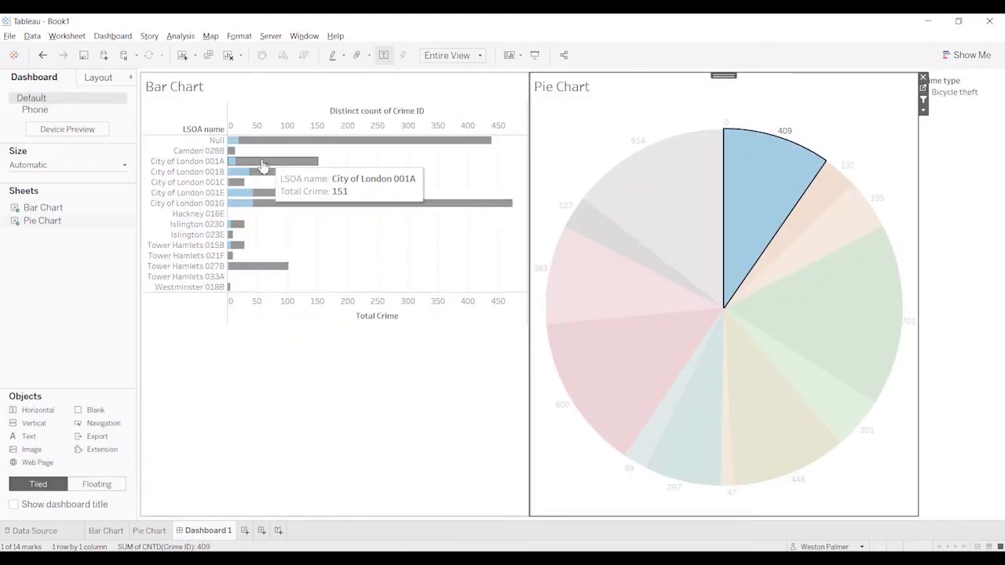
mouse_move(248, 206)
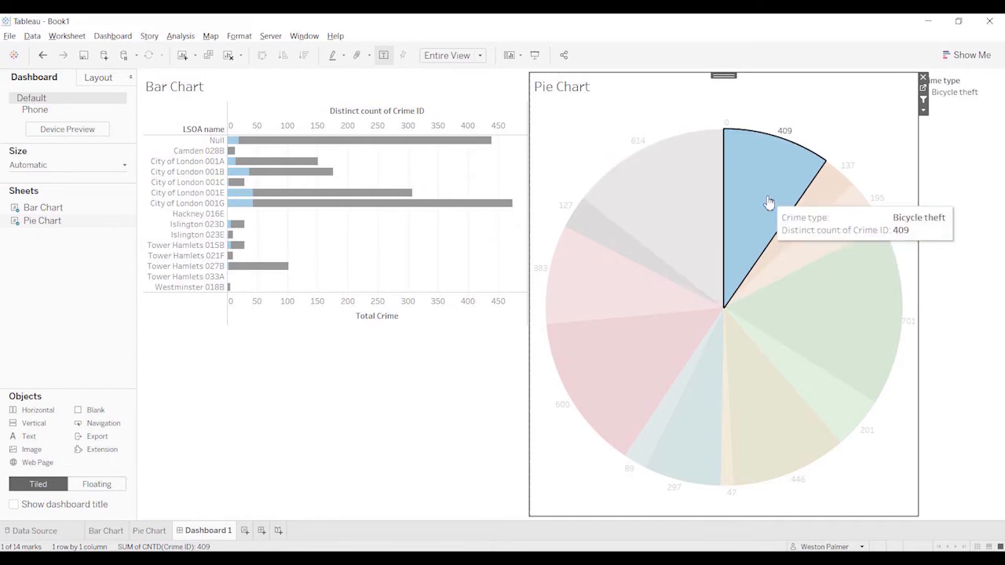
mouse_move(766, 247)
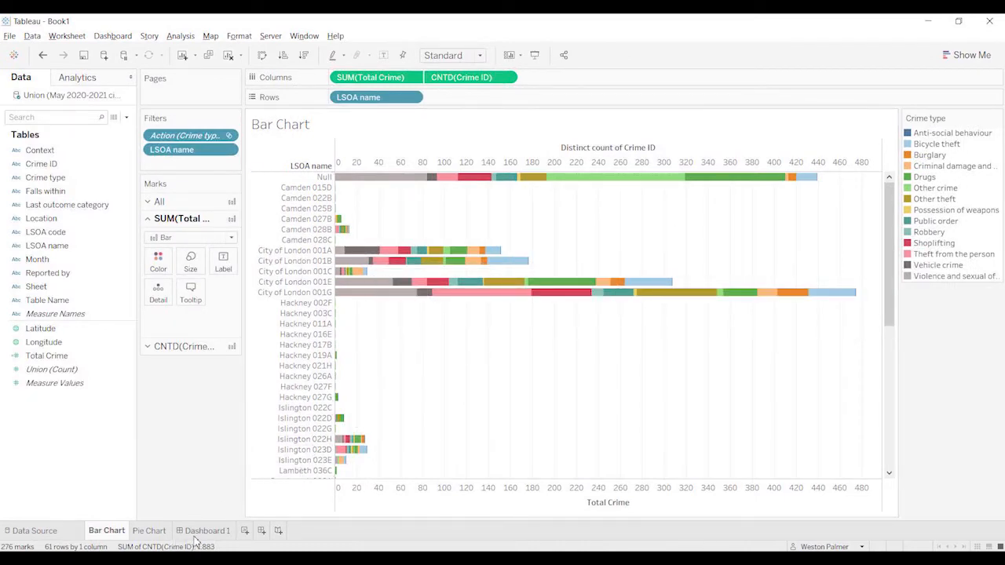
mouse_move(195, 538)
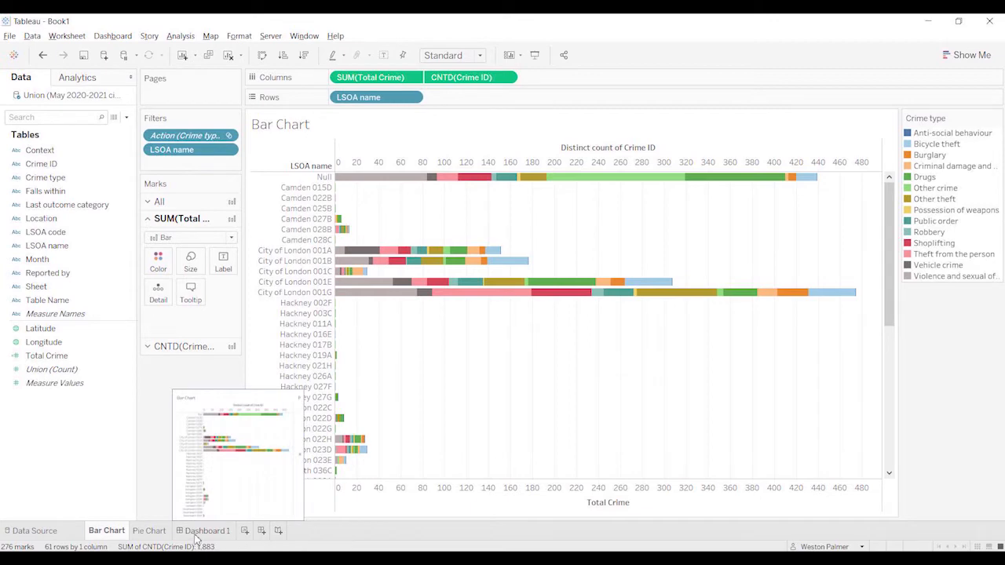
click(196, 531)
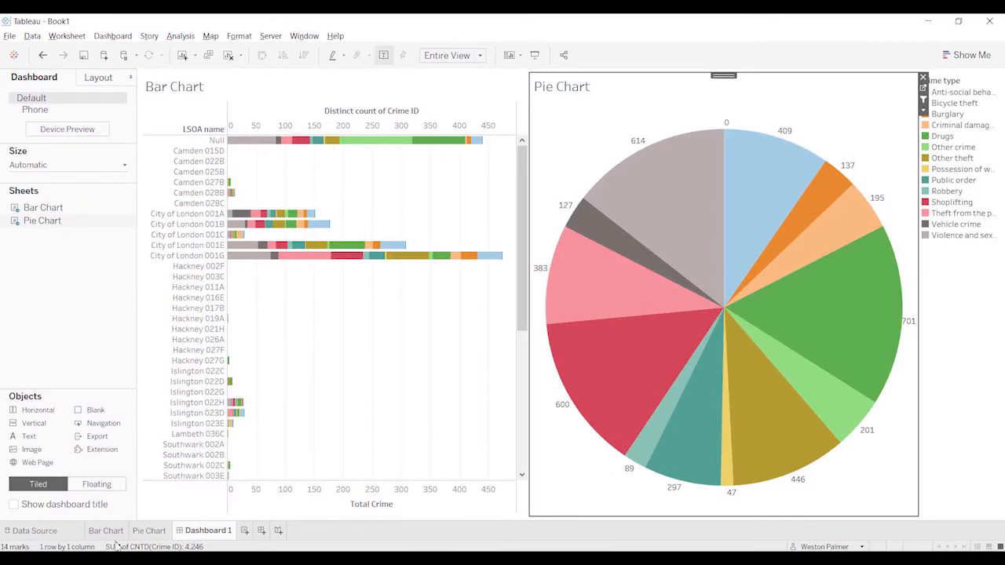
Step: On the Bar Chart sheet, create a set from Crime type named Filtered crime Type that contains Bicycle theft
click(106, 531)
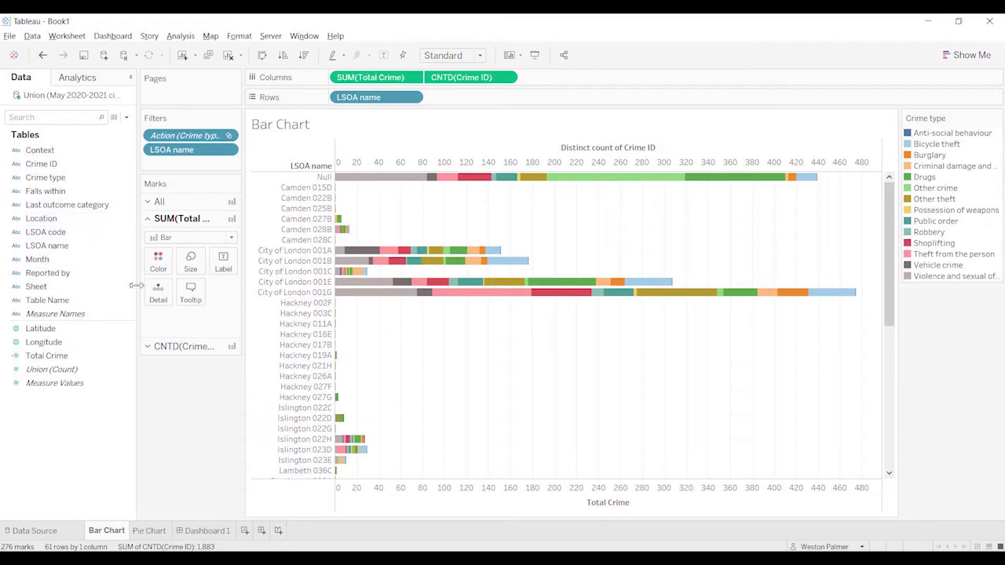
click(130, 180)
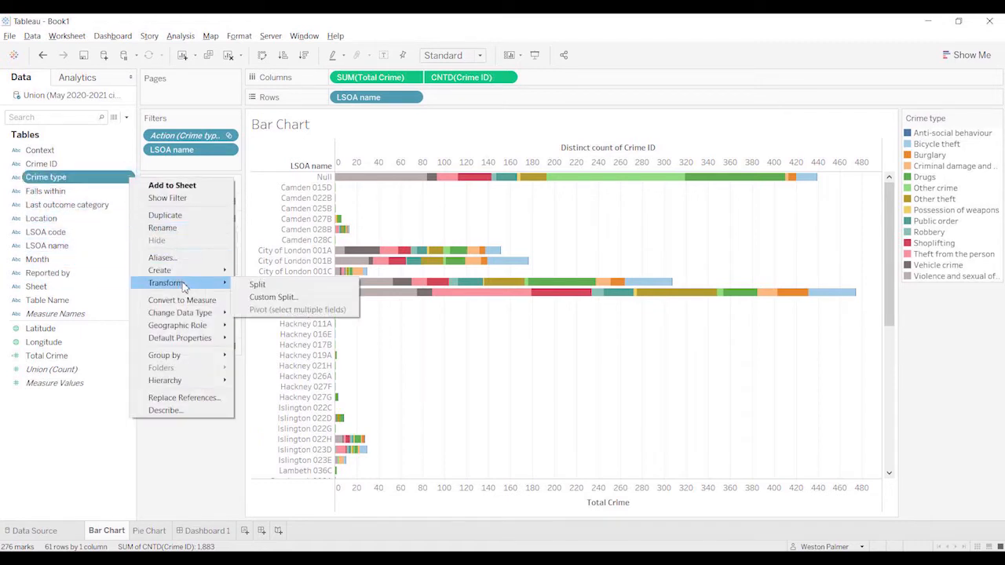
mouse_move(187, 271)
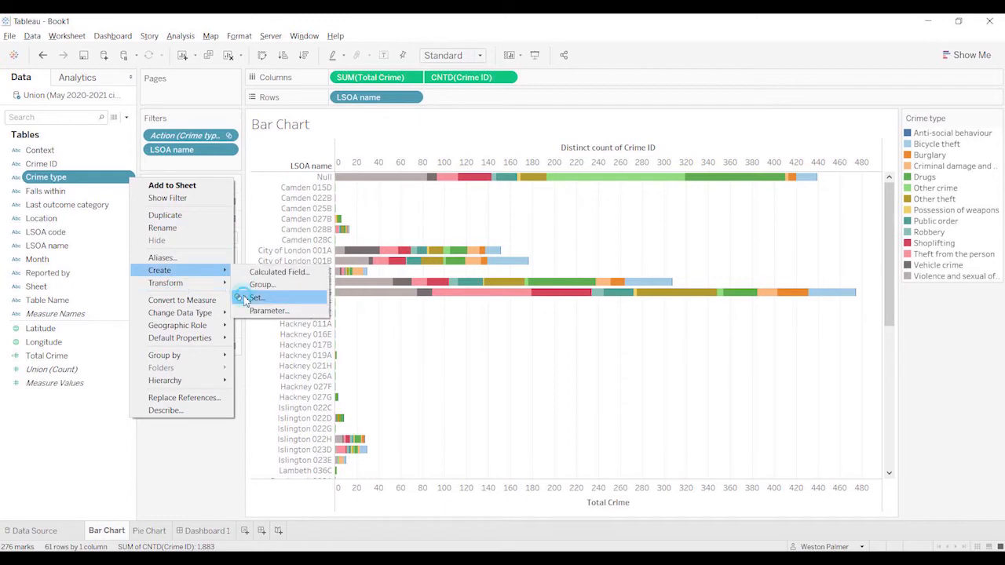
click(246, 298)
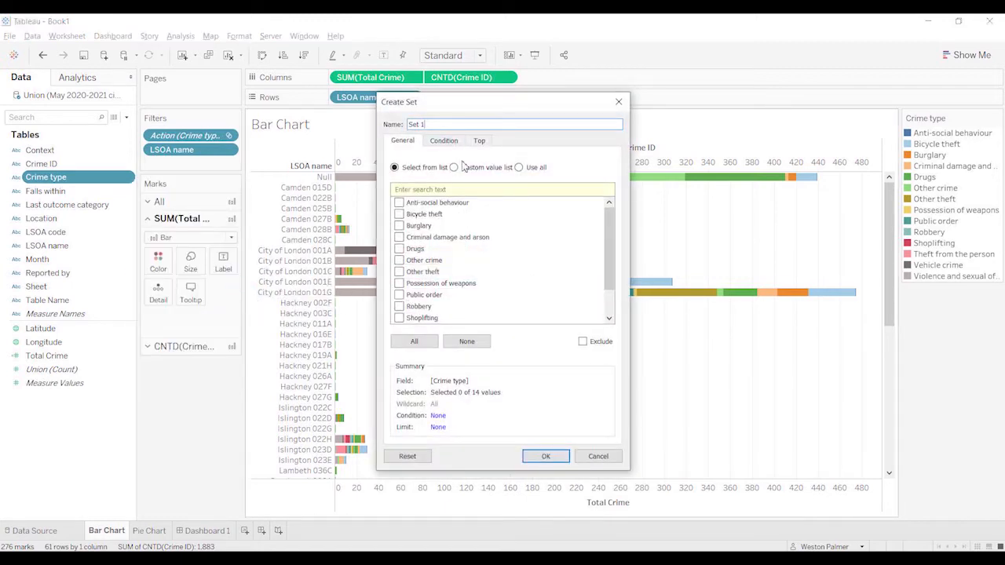
drag(459, 123, 308, 150)
text(Filtered crime Type)
click(399, 214)
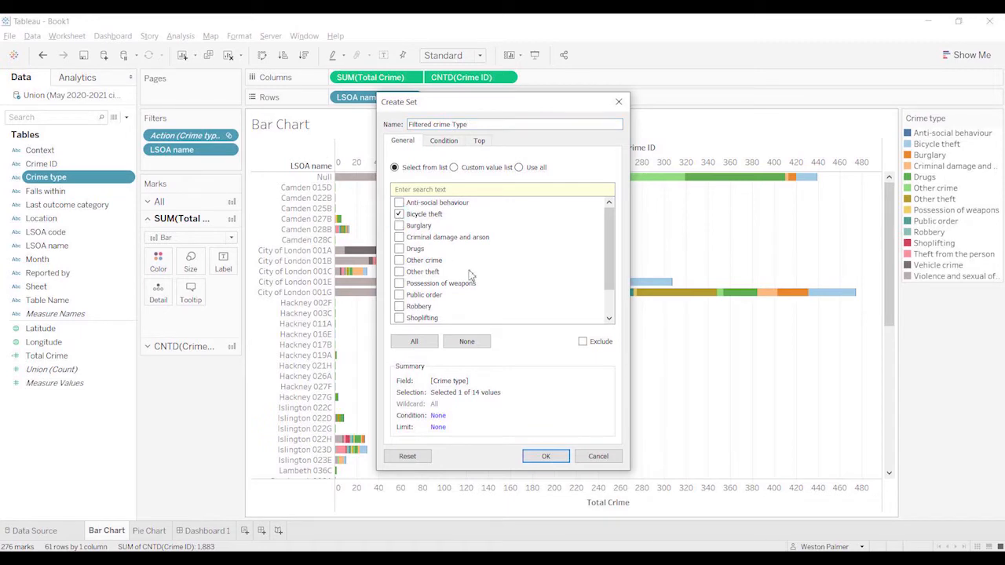
click(547, 457)
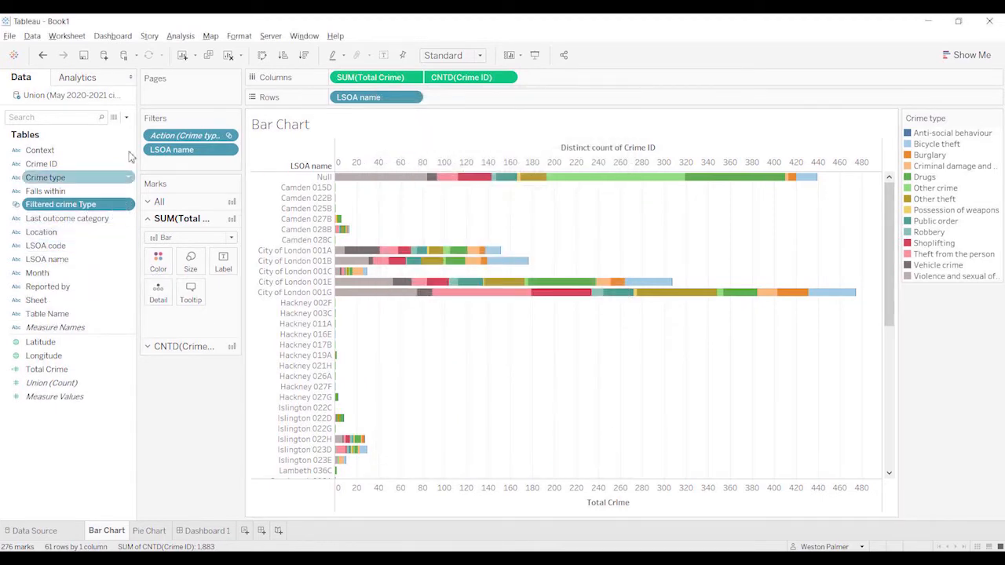
Step: Create a calculated field named Filtered Crime Type Count
click(126, 117)
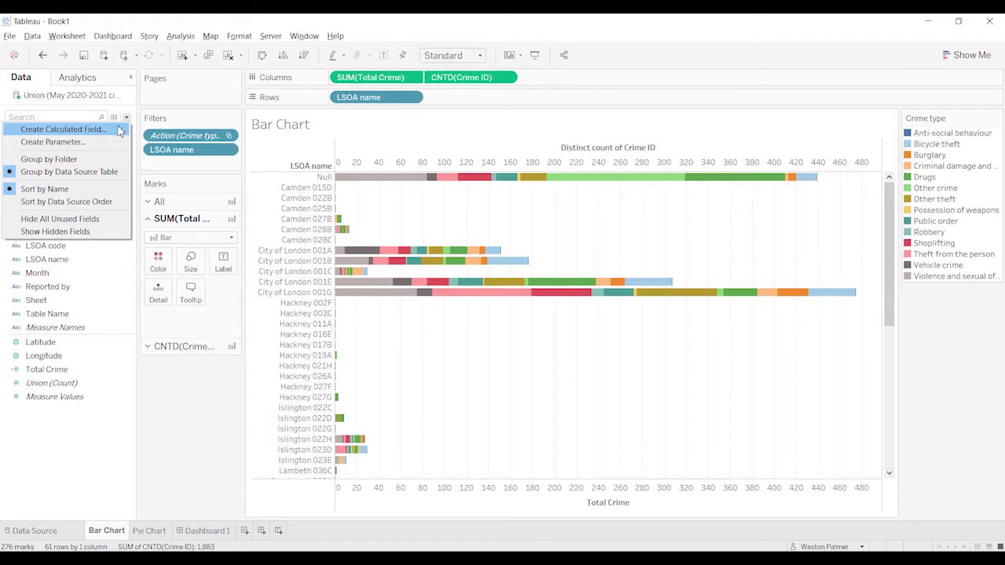
click(62, 128)
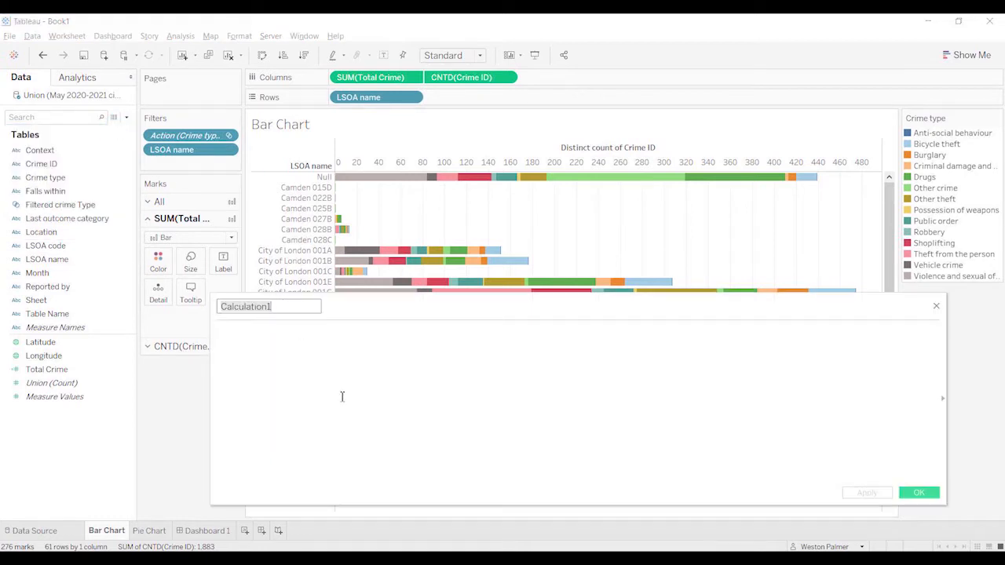
text(Filter)
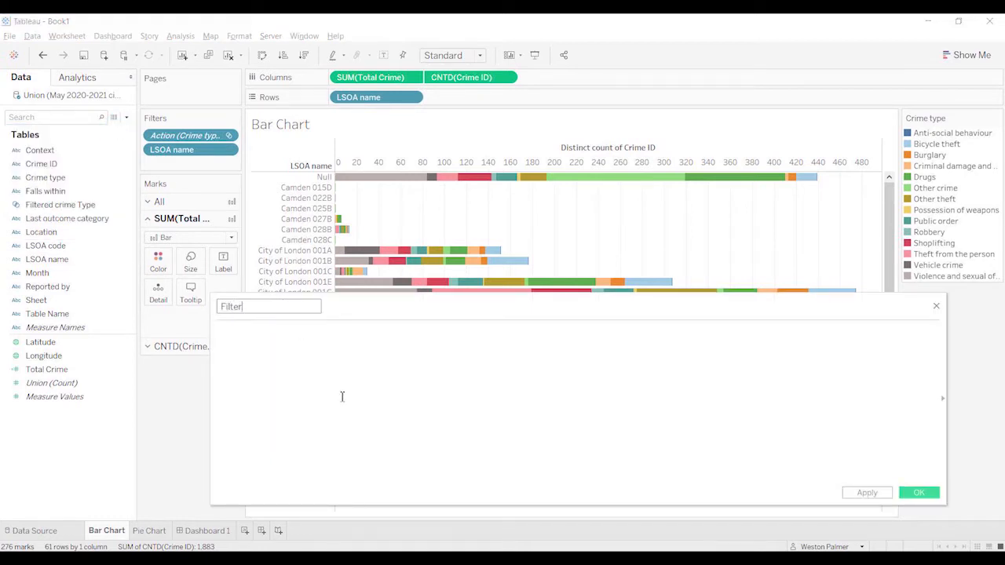
text(ed Crime Type Count)
click(314, 397)
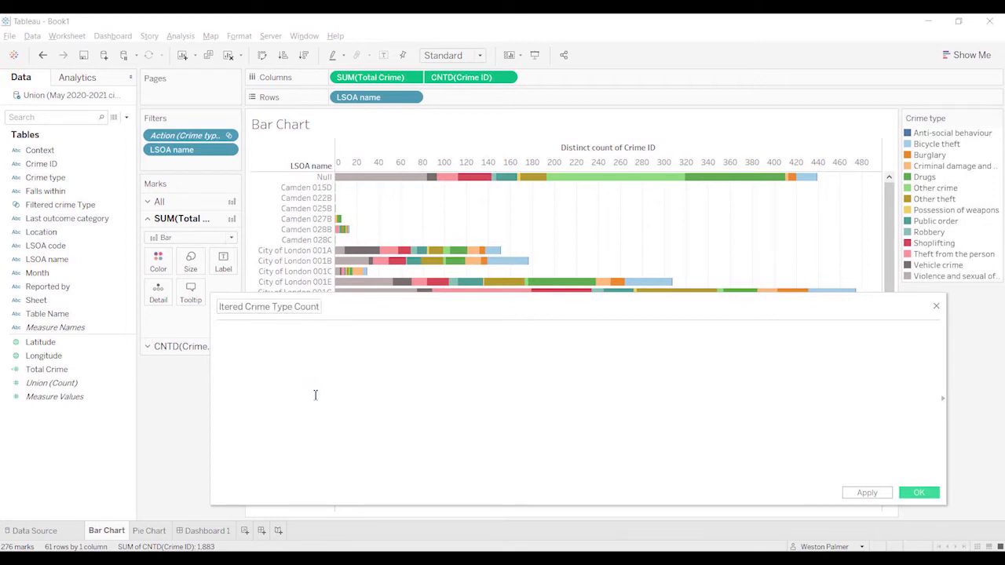
Step: Begin the calculation's formula with {FIXED [LSOA name]:COUNTD( to count distinct values per LSOA name
text({F)
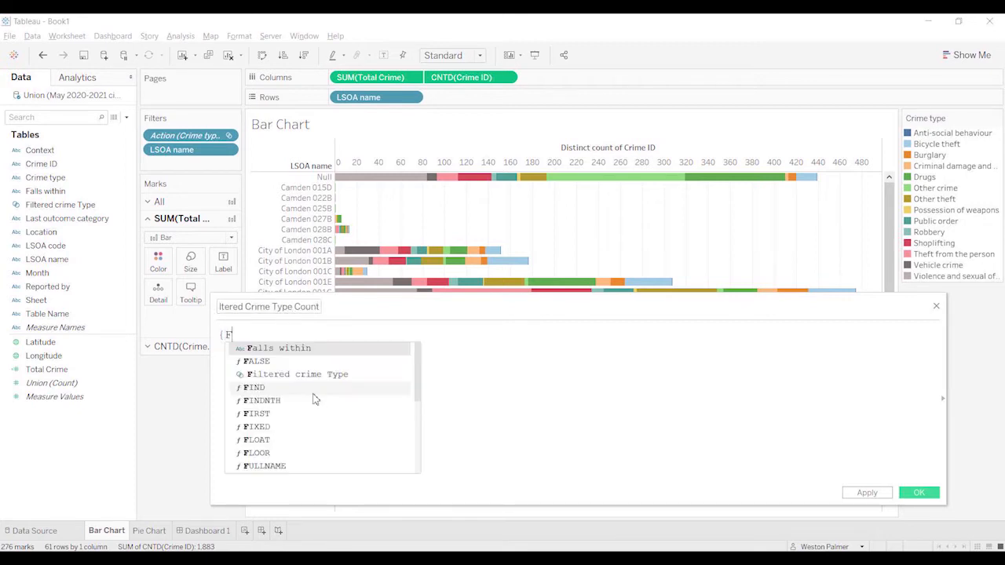
text(IXED)
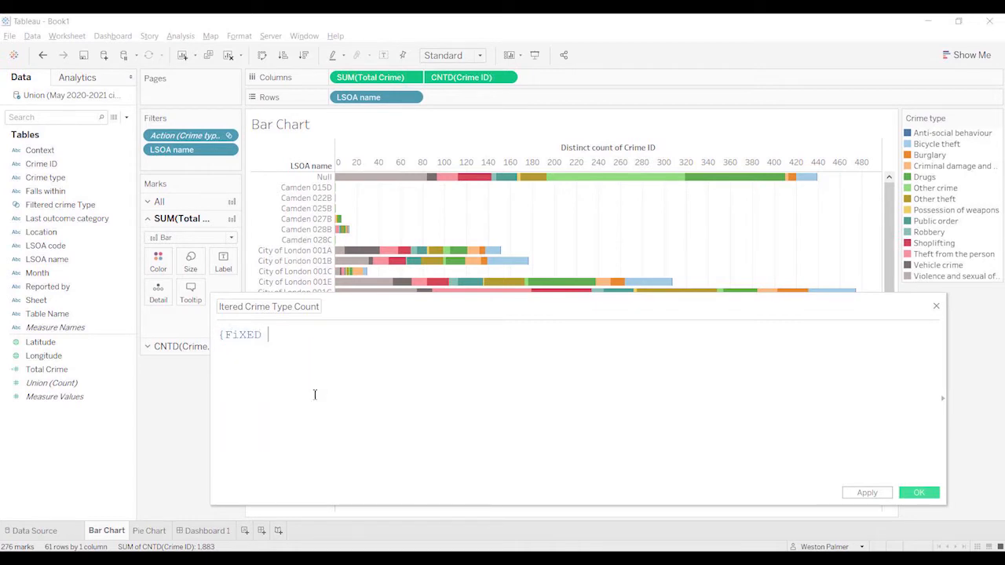
text( LS)
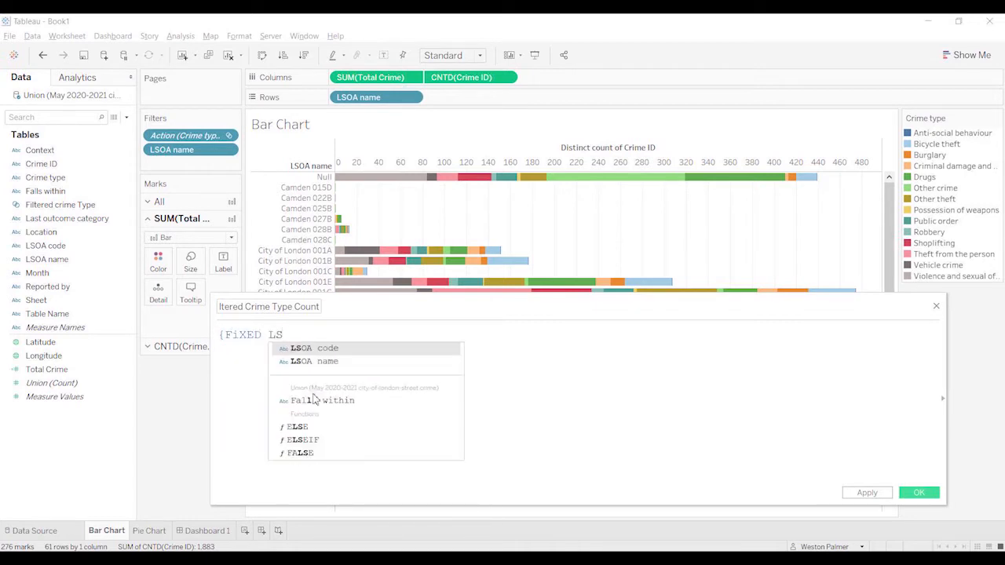
key(Down)
key(Return)
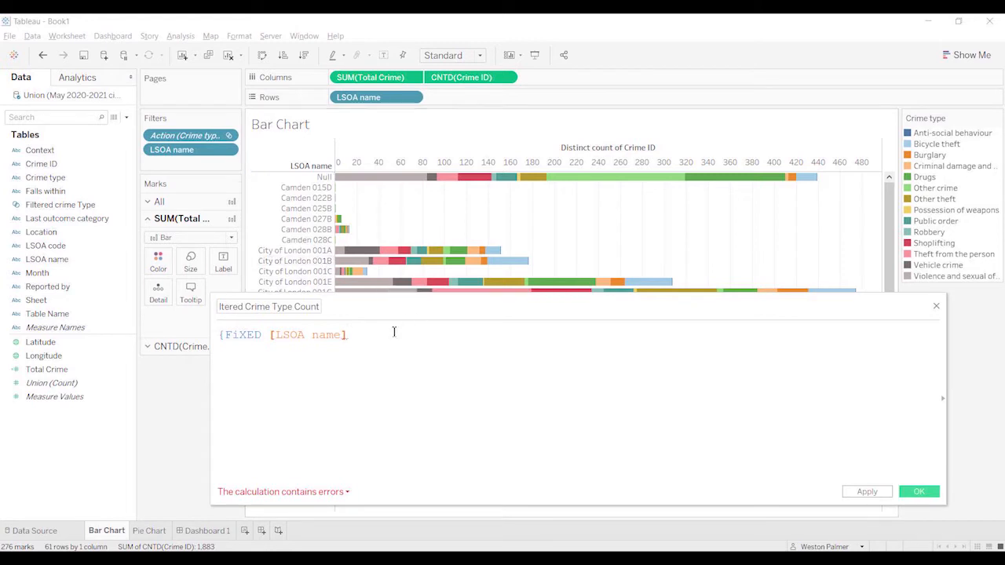
text(:)
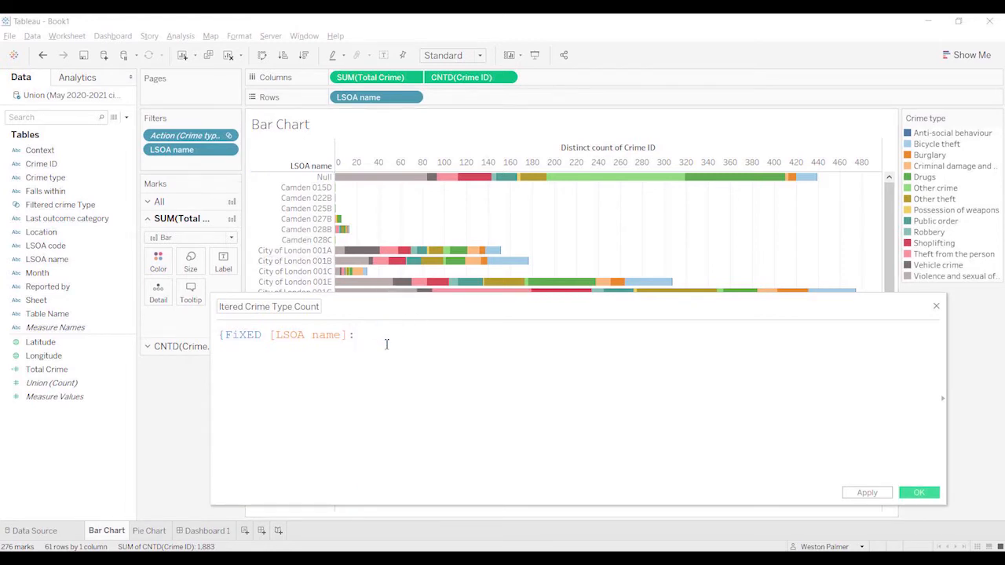
text(COUNTD)
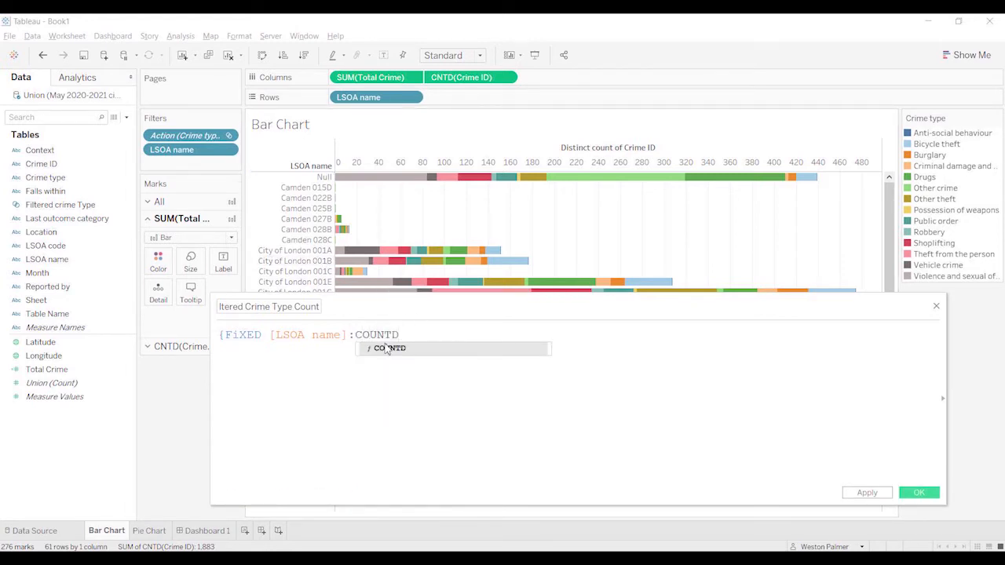
text(()
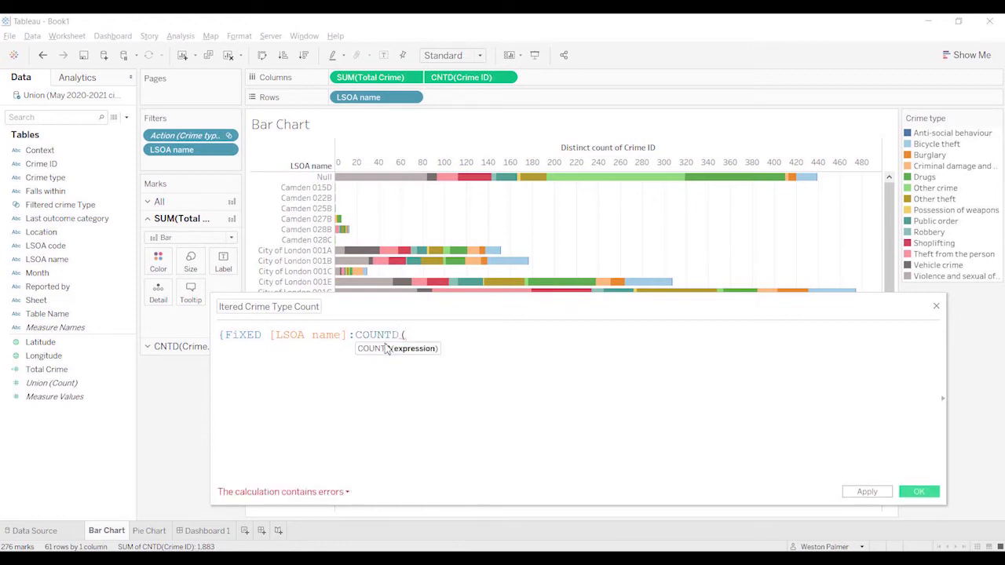
text(IF f)
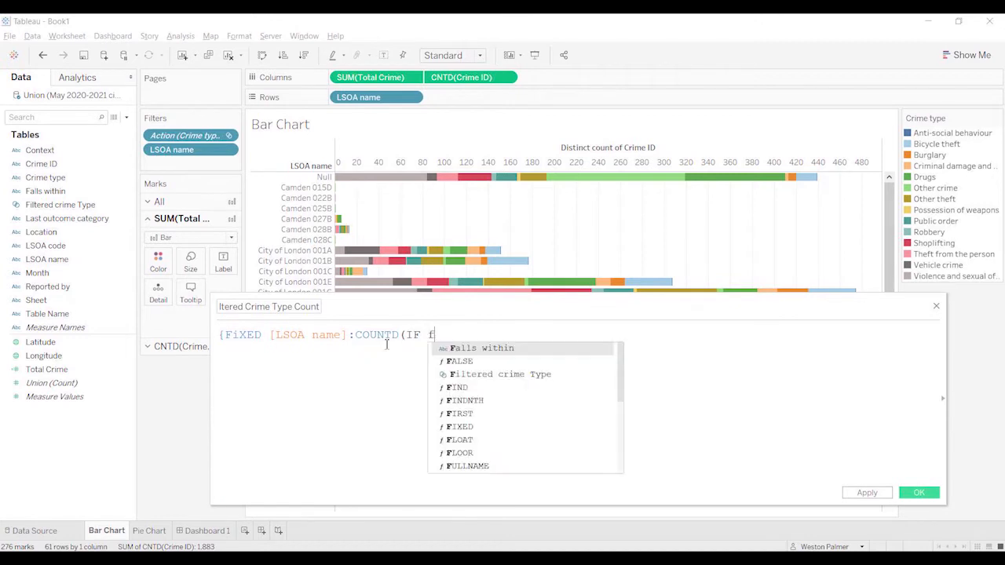
text(il)
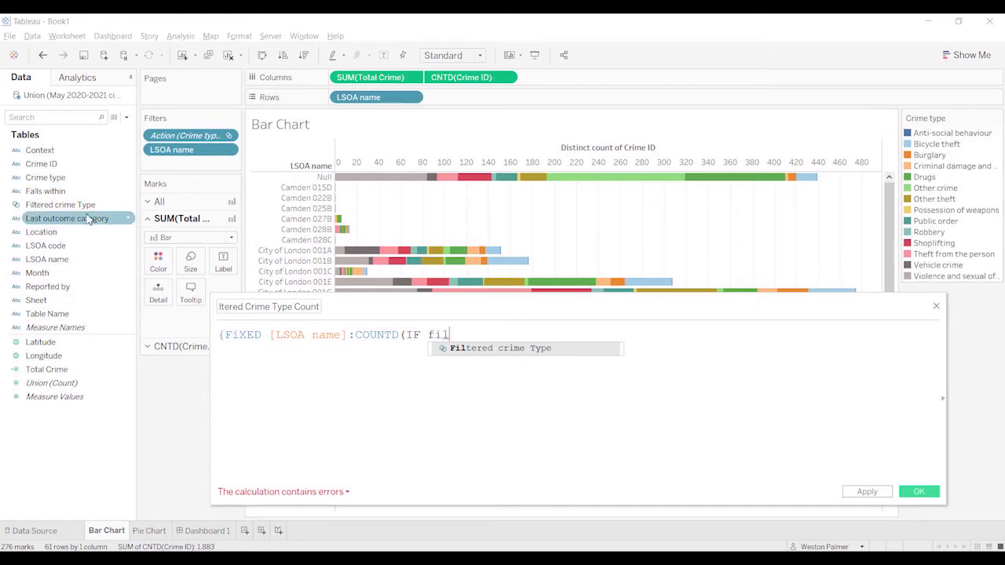
Step: Complete the Filtered Crime Type Count formula with IF [Filtered crime Type] THEN [Crime ID] End, close its brackets and save the calculated field
click(464, 349)
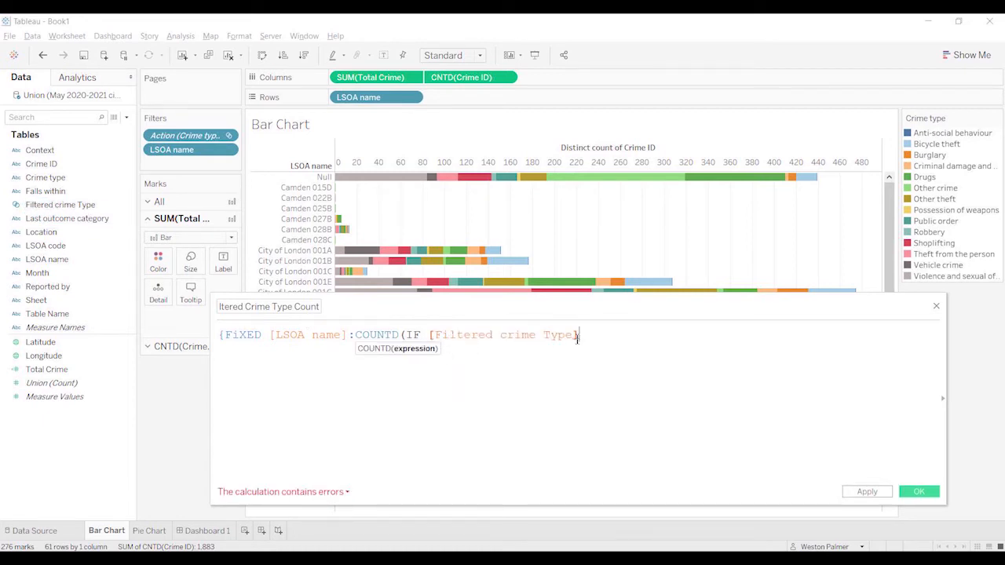
text(THEN)
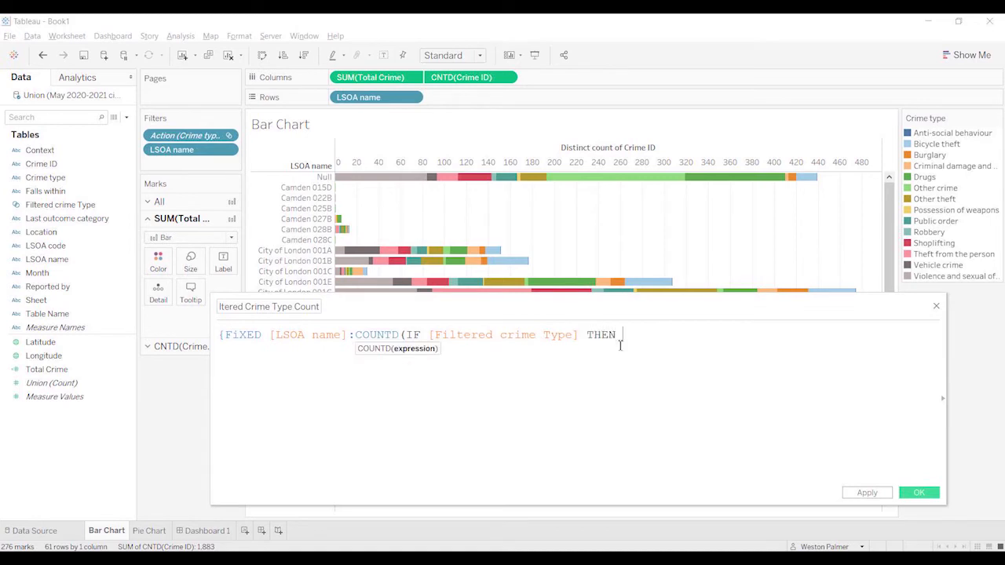
text( cri)
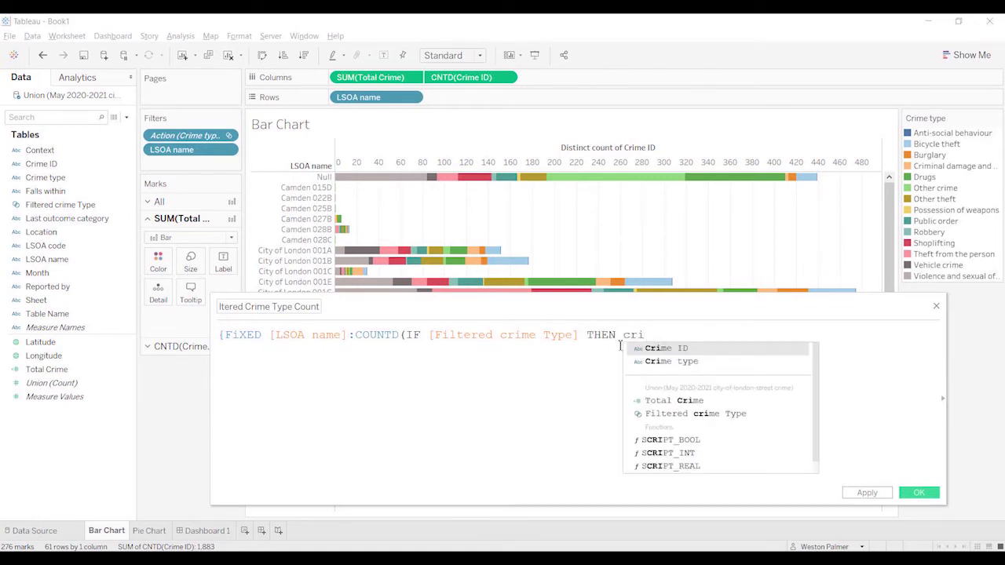
key(Return)
text(E)
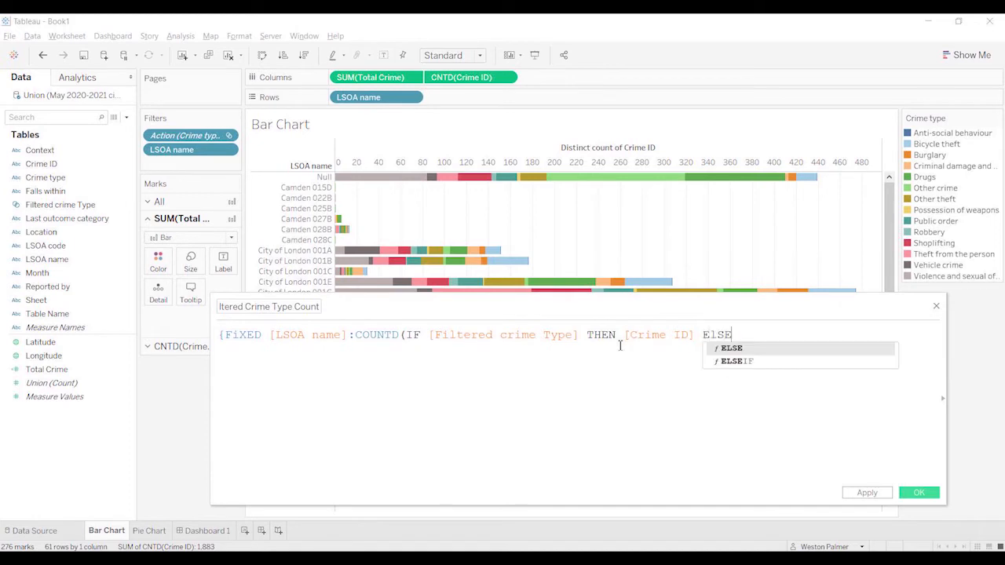
text(nd))
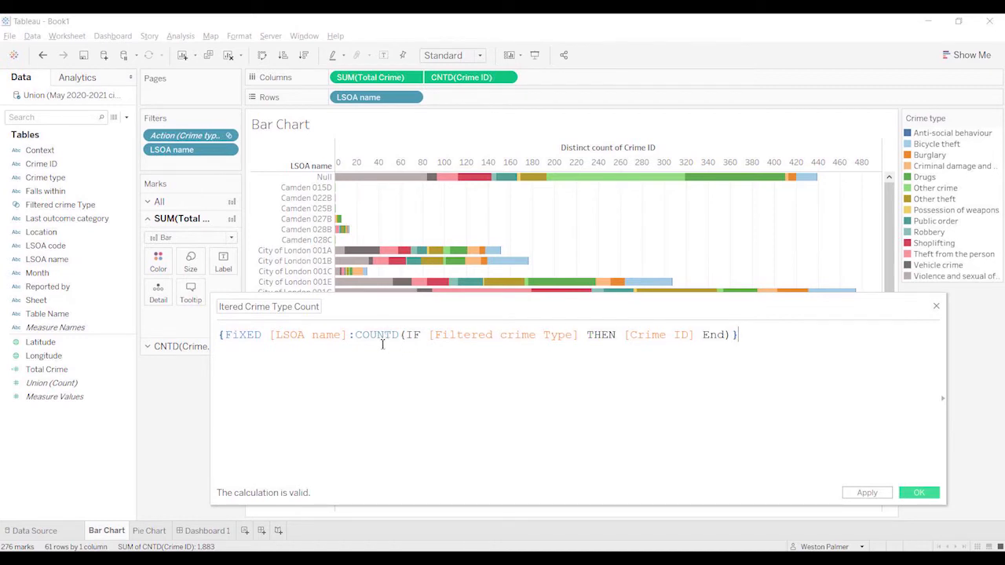
click(922, 493)
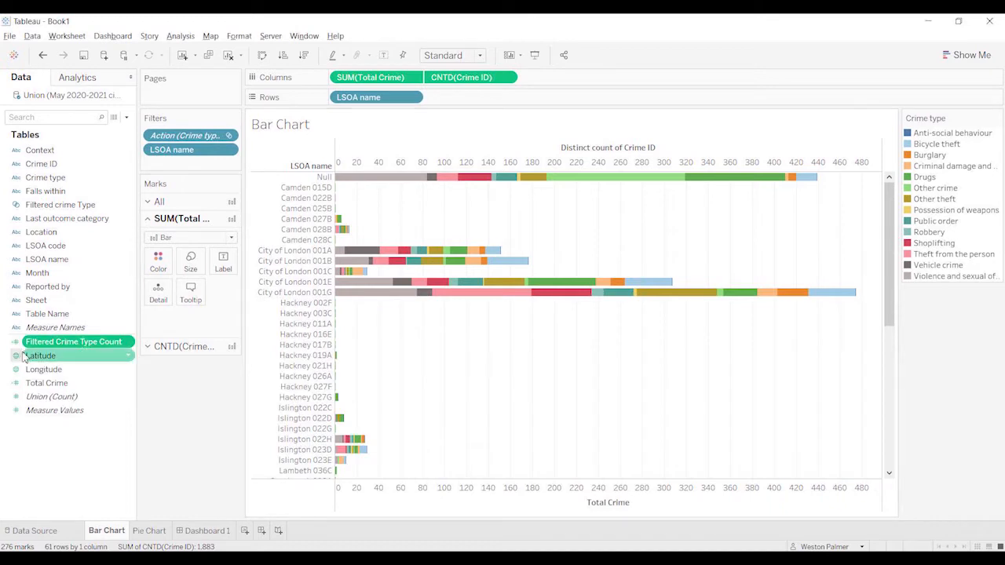
Step: Add Filtered Crime Type Count to Columns after CNTD(Crime ID), and compare its bars with the Bicycle theft segments
mouse_move(41, 344)
mouse_down()
mouse_move(541, 157)
mouse_move(592, 83)
mouse_up()
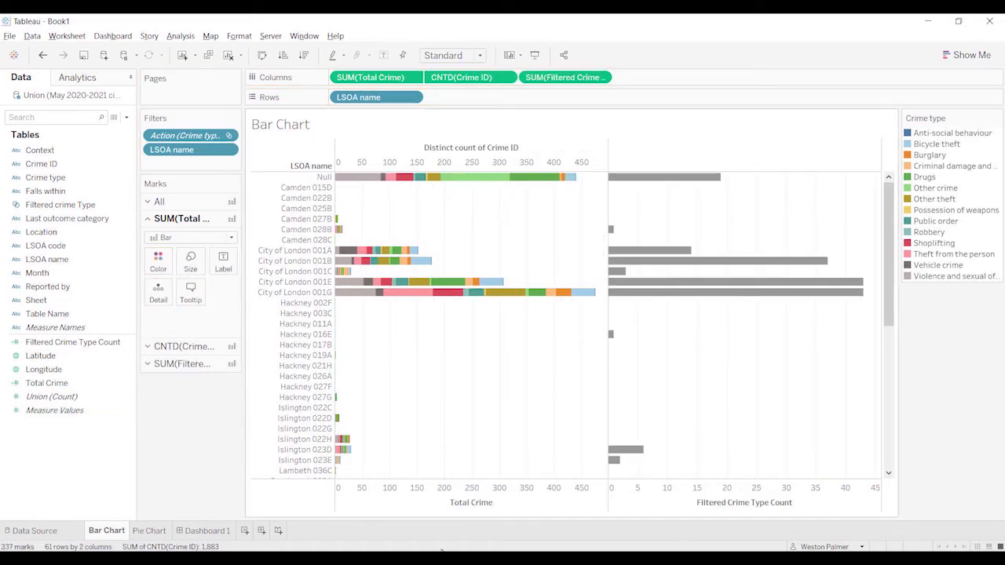
mouse_move(722, 182)
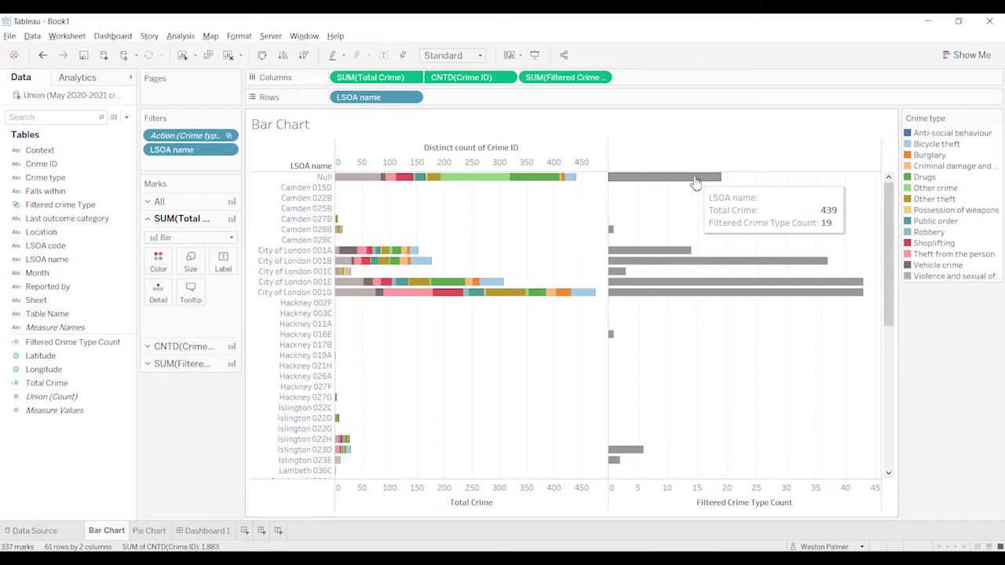
mouse_move(574, 183)
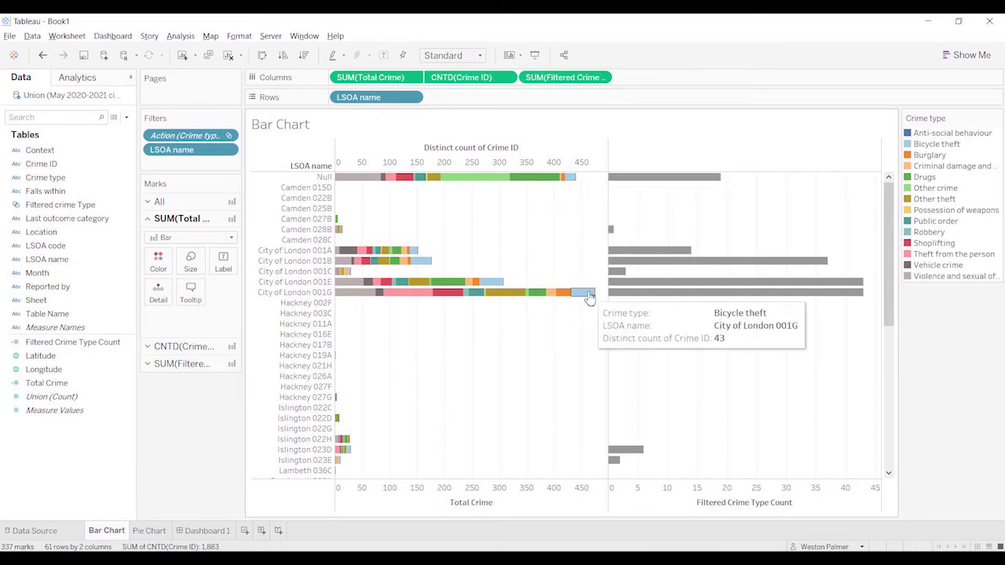
mouse_move(626, 300)
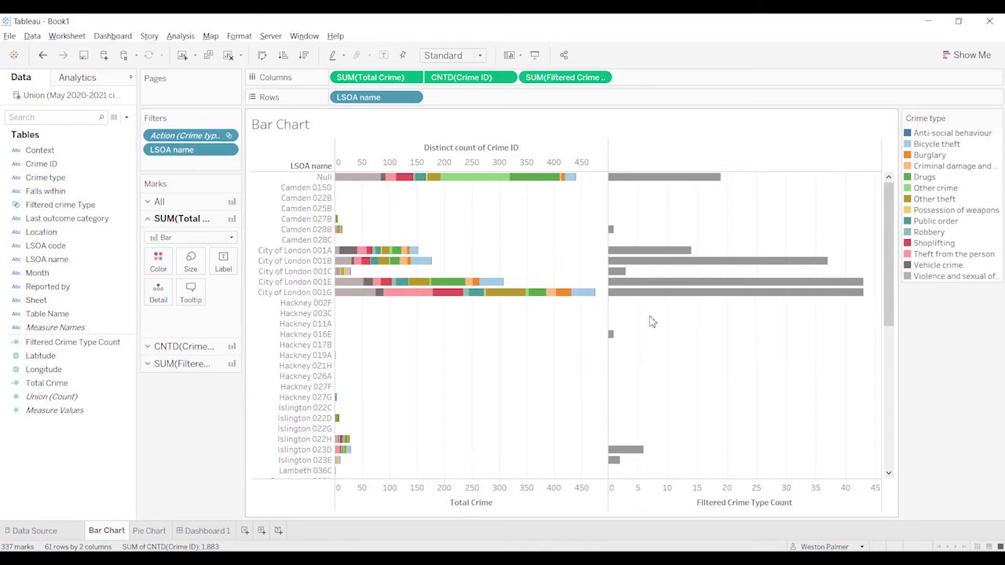
Step: On Dashboard 1, select the Violence and sexual offences slice and compare City of London 001G's segment with its Filtered Crime Type Count bar
click(194, 537)
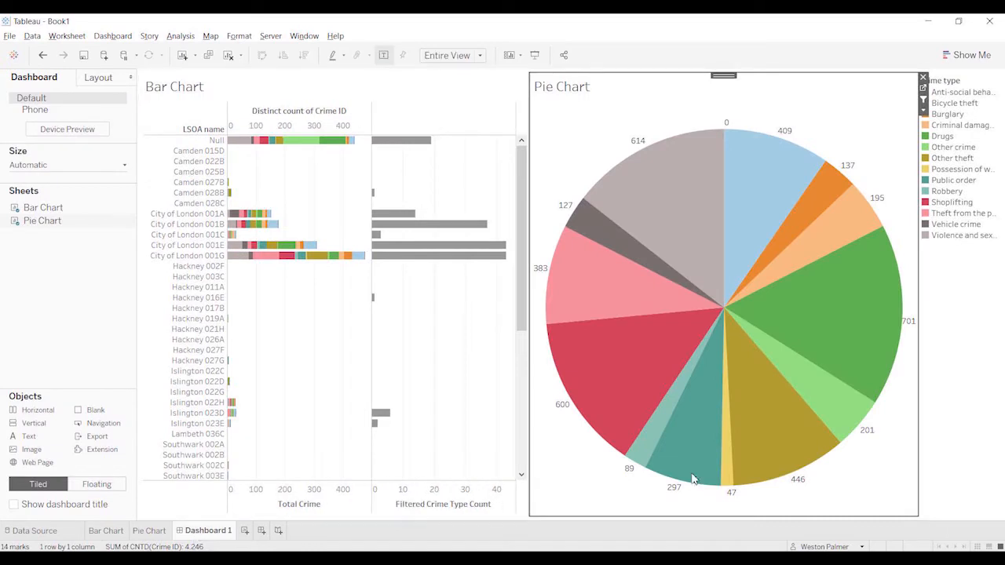
click(711, 217)
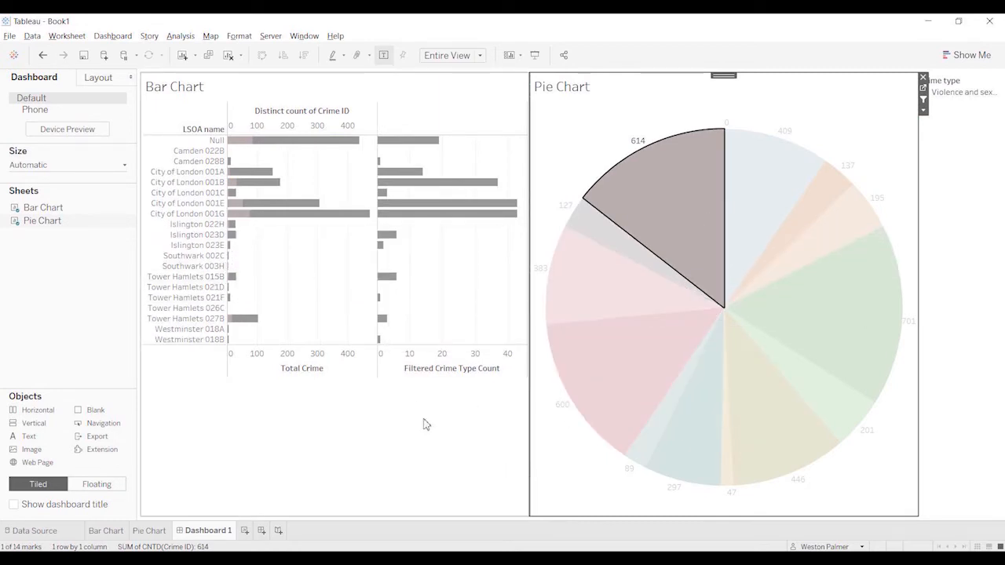
mouse_move(242, 221)
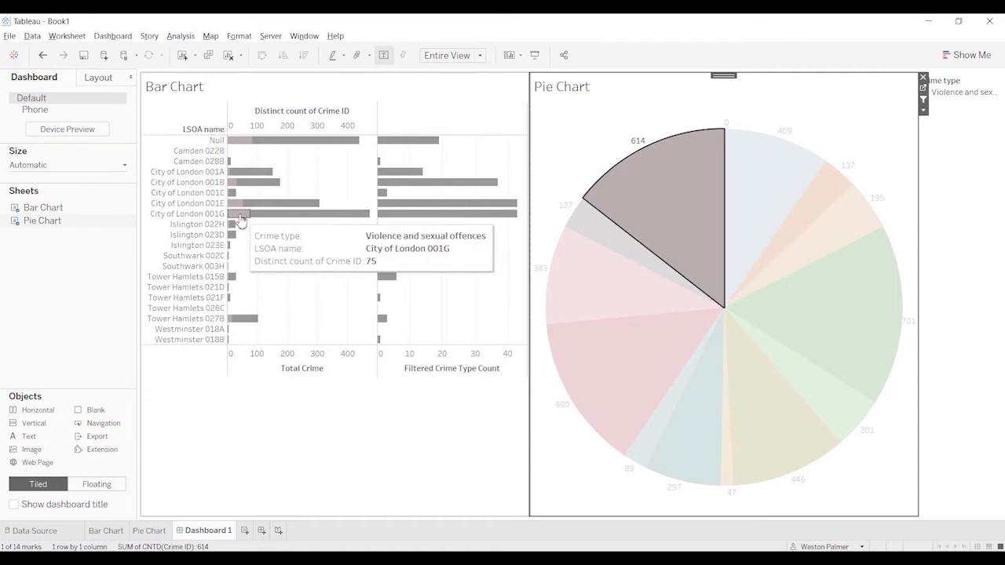
mouse_move(414, 222)
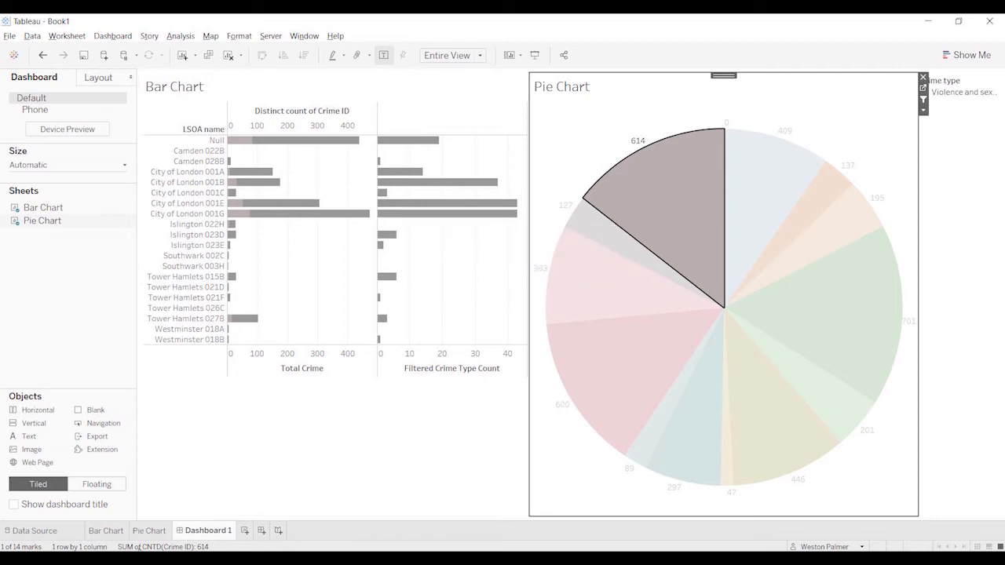
Step: On the Bar Chart sheet, remove Crime type from the color encoding of the CNTD(Crime ID) marks
click(106, 531)
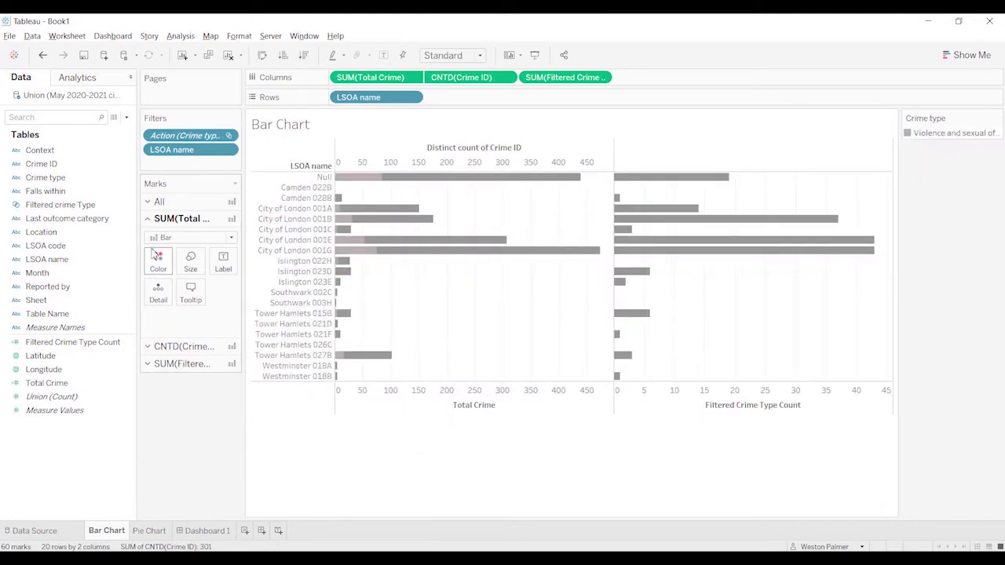
click(148, 347)
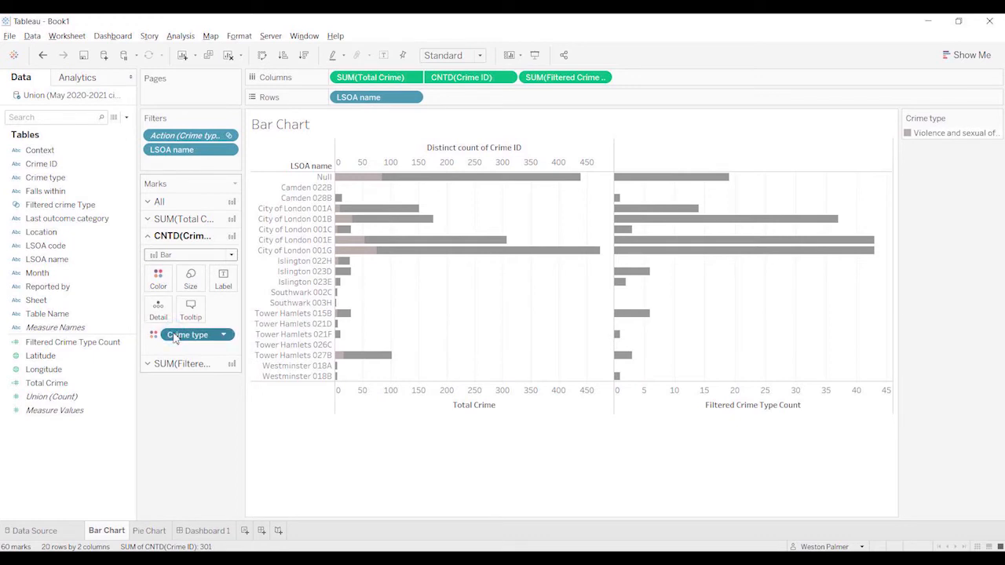
drag(174, 338, 173, 401)
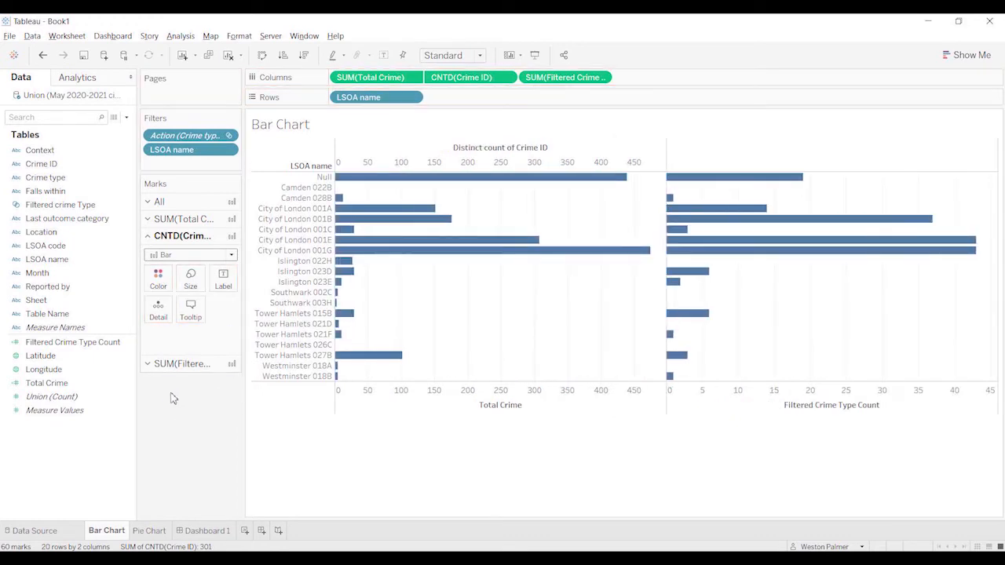
Step: Color the SUM(Total Crime) bars light grey, and show mark labels on all bars
click(158, 286)
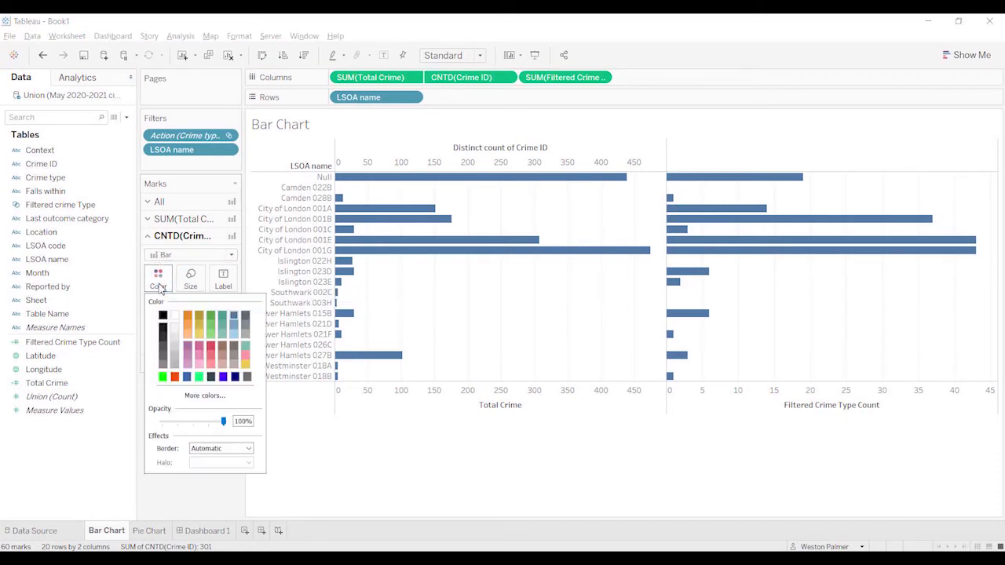
click(148, 220)
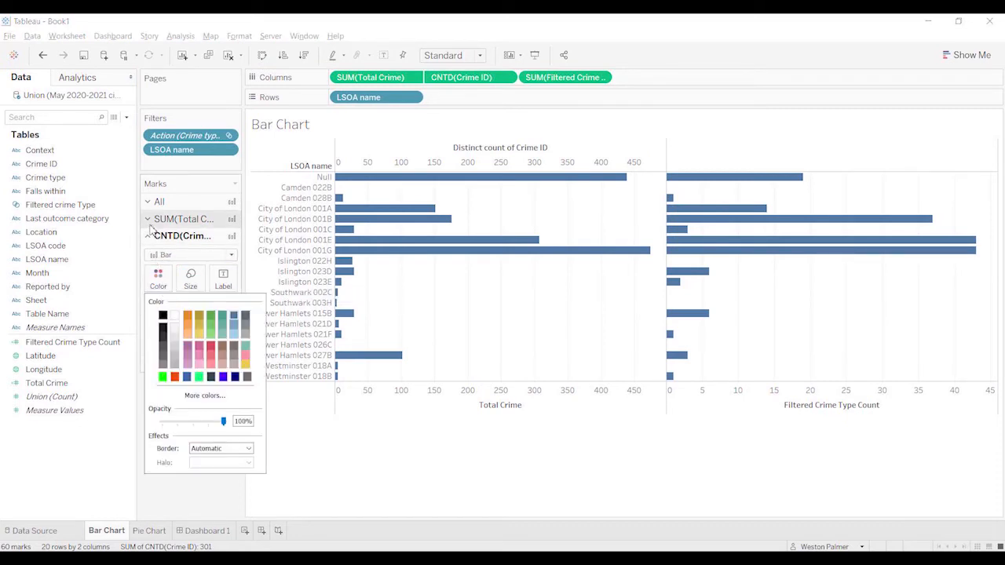
click(158, 260)
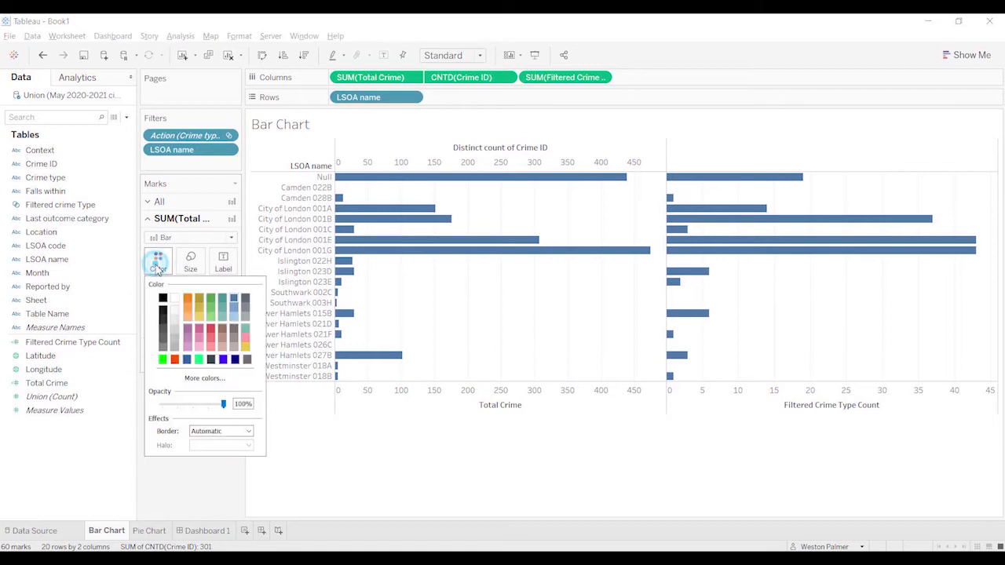
click(175, 333)
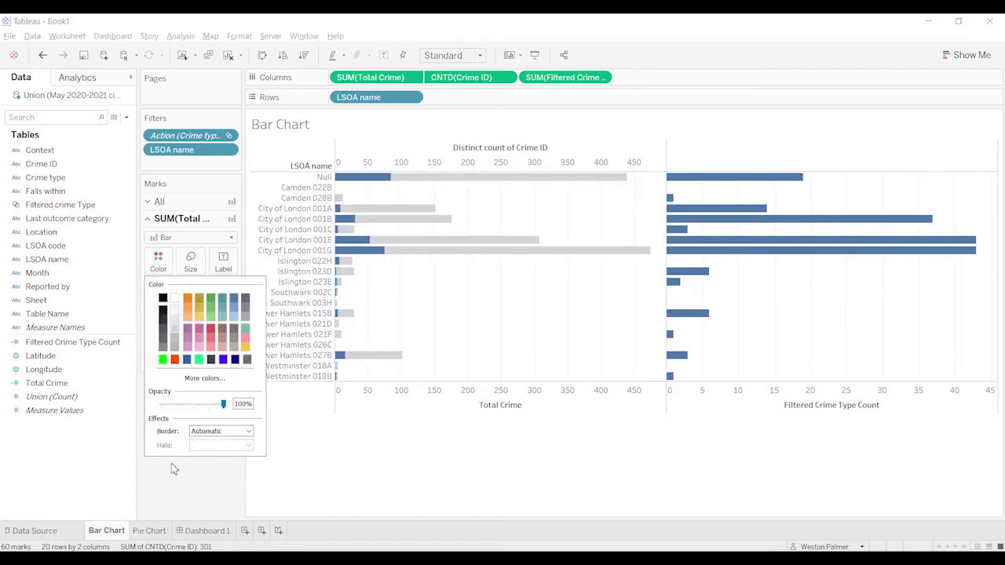
click(174, 486)
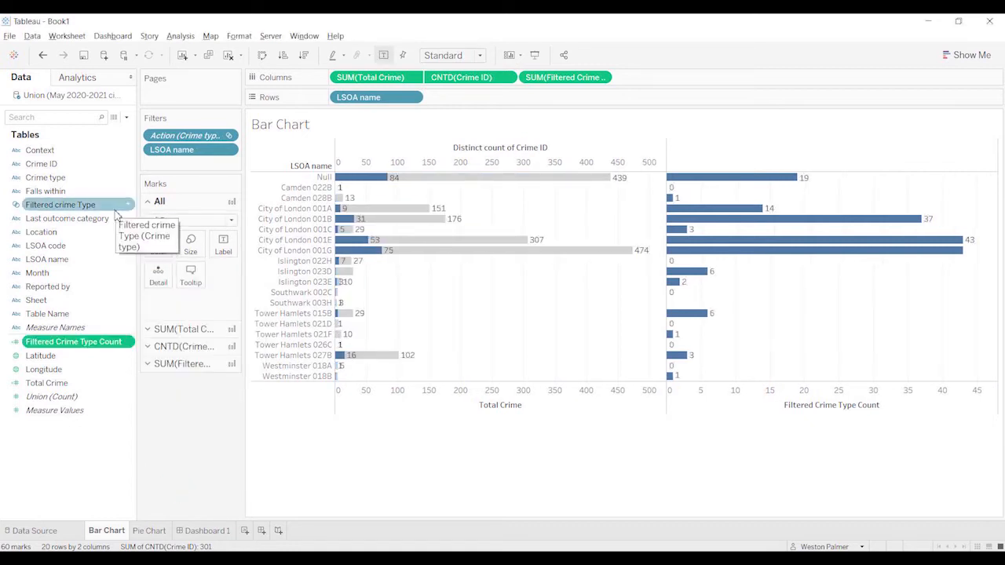
Step: Review which crime types belong to the Filtered crime Type set, leaving its definition unchanged
right_click(131, 209)
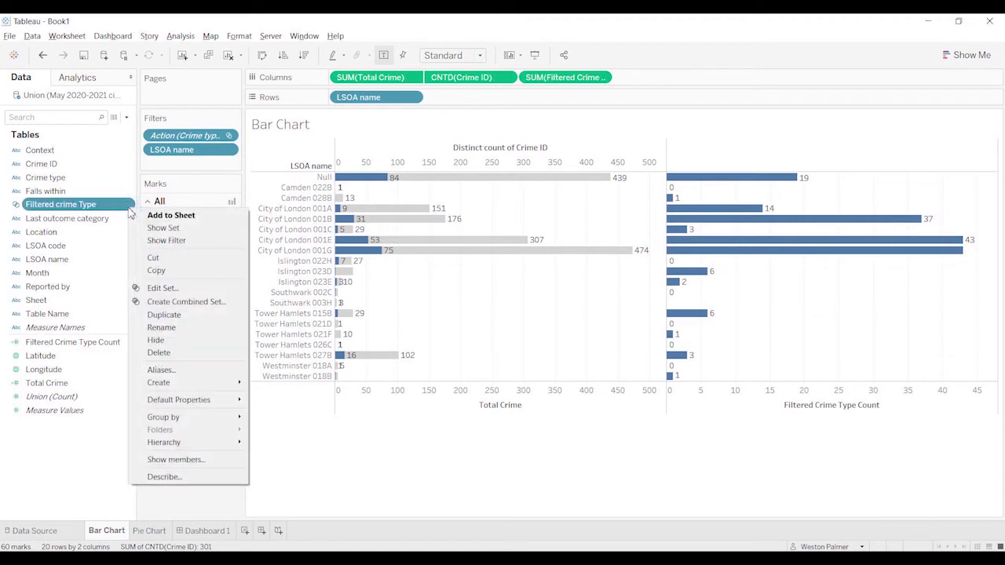
click(179, 287)
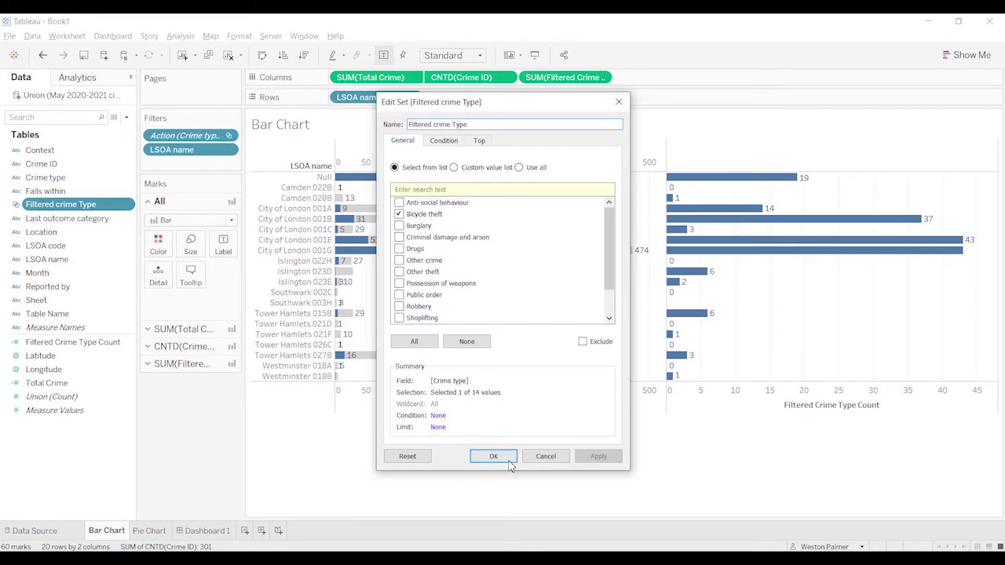
click(545, 457)
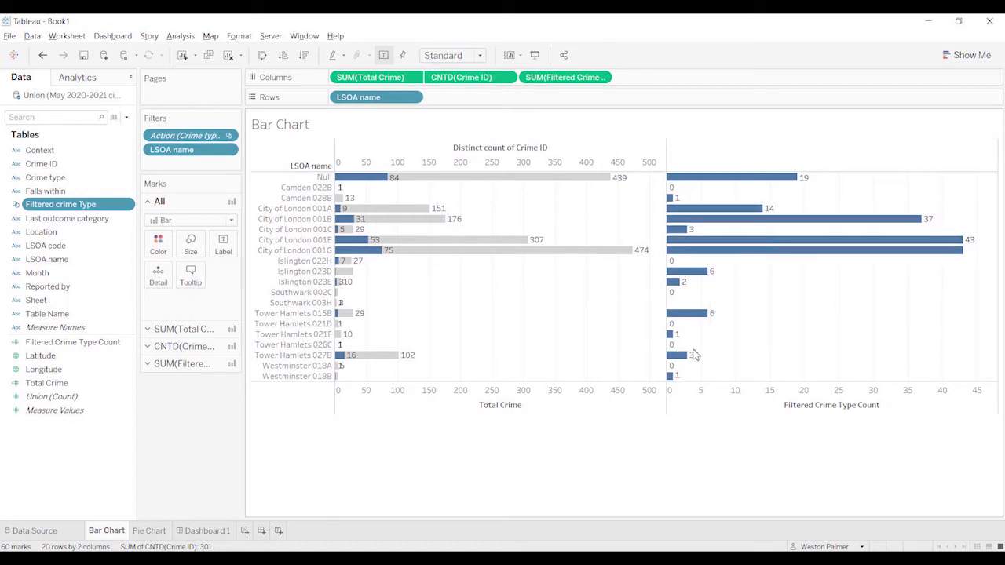
Step: On Dashboard 1, remove the generated filter action Filter 1 that runs from the Pie Chart
click(200, 530)
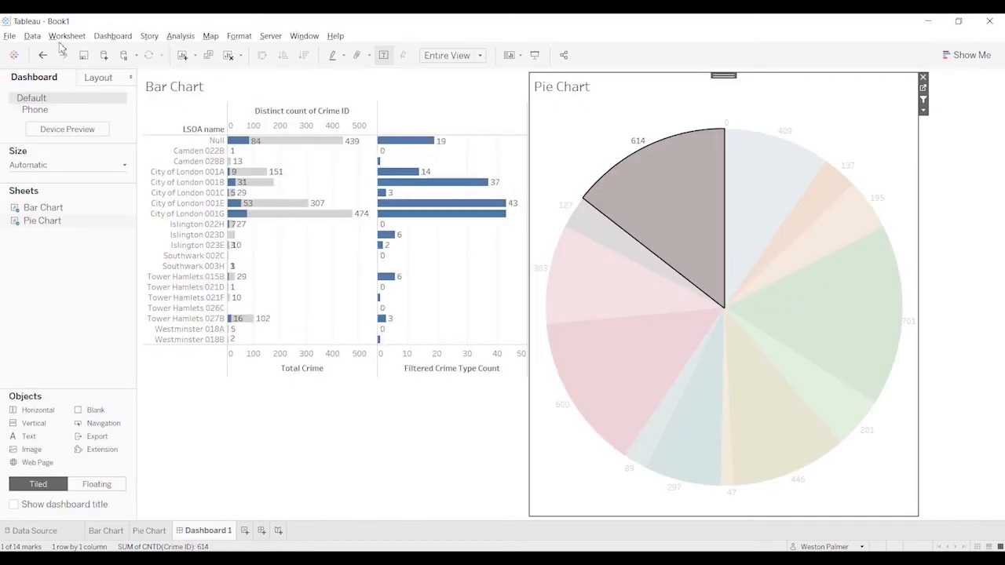
click(103, 37)
click(124, 183)
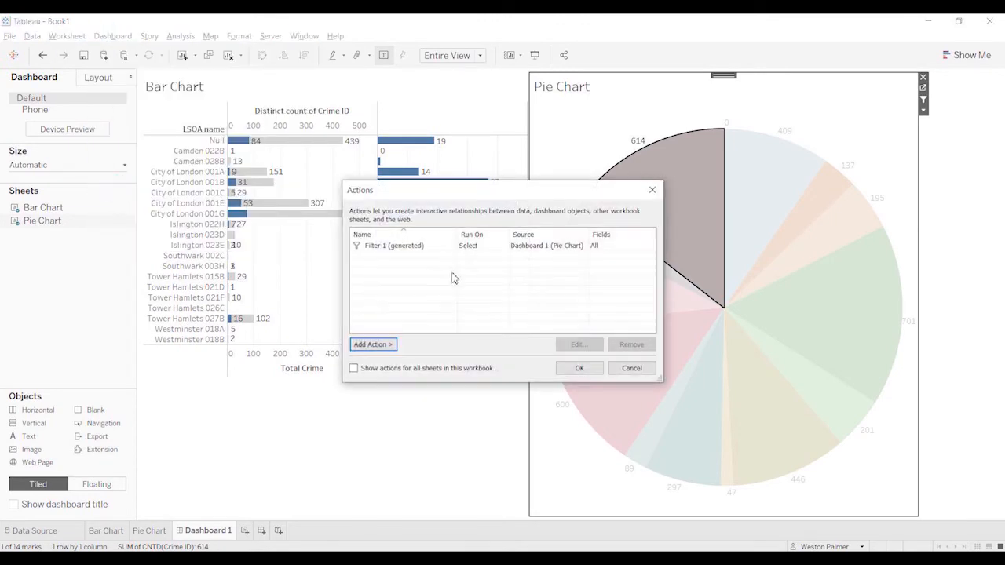
click(424, 247)
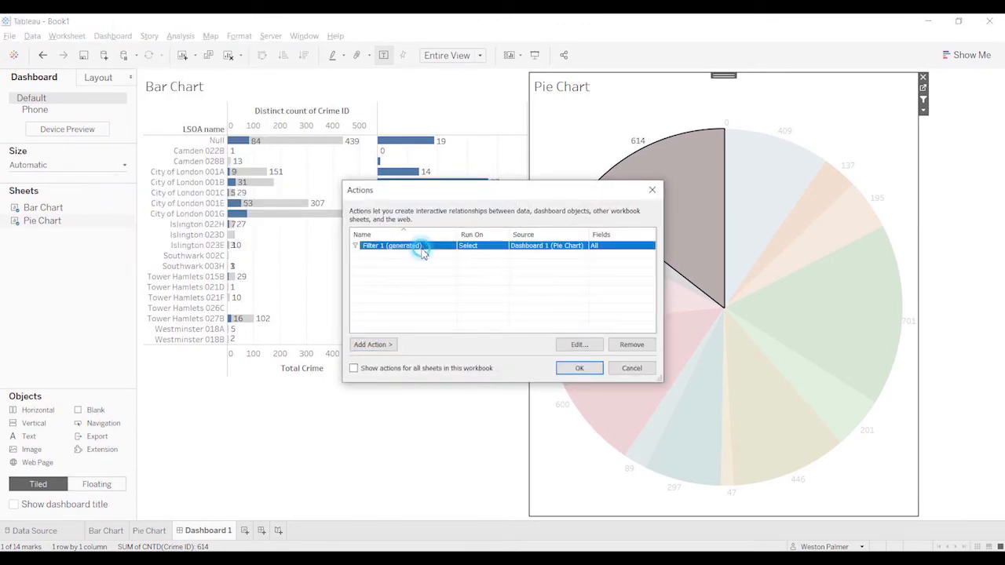
click(621, 348)
Step: Add a Change Set Values action to Dashboard 1 and name it "Select a crime Type"
click(381, 345)
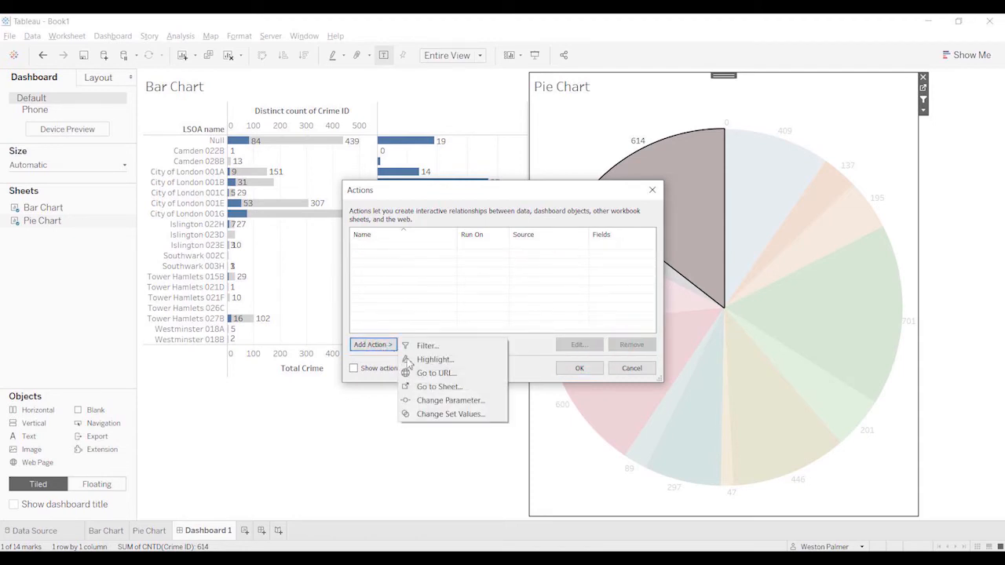
click(473, 414)
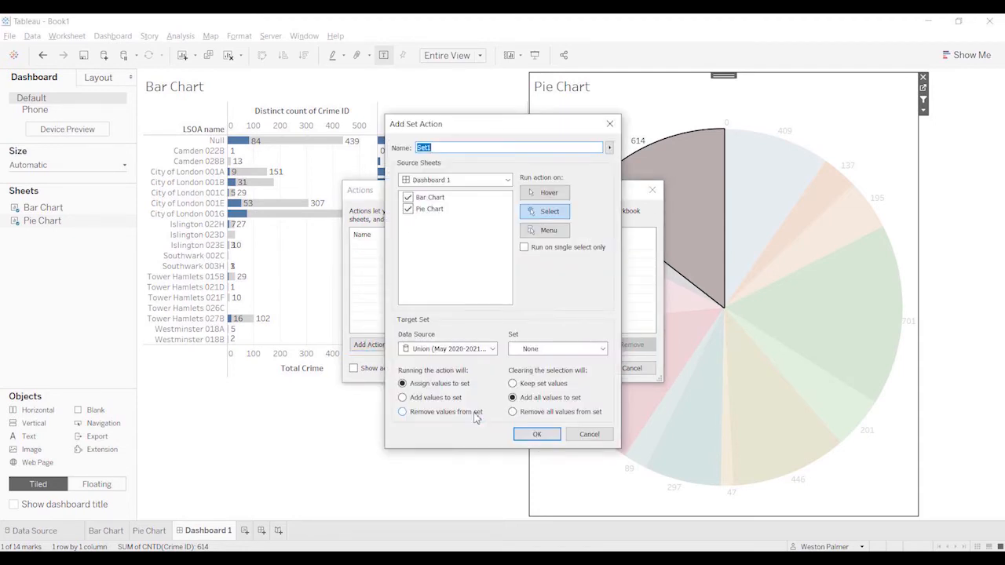
click(407, 209)
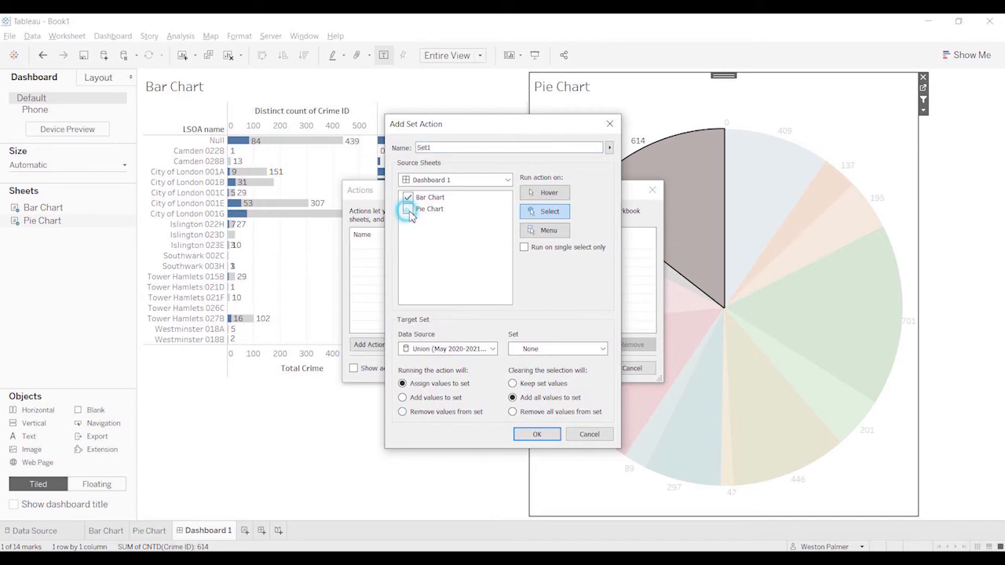
double_click(430, 147)
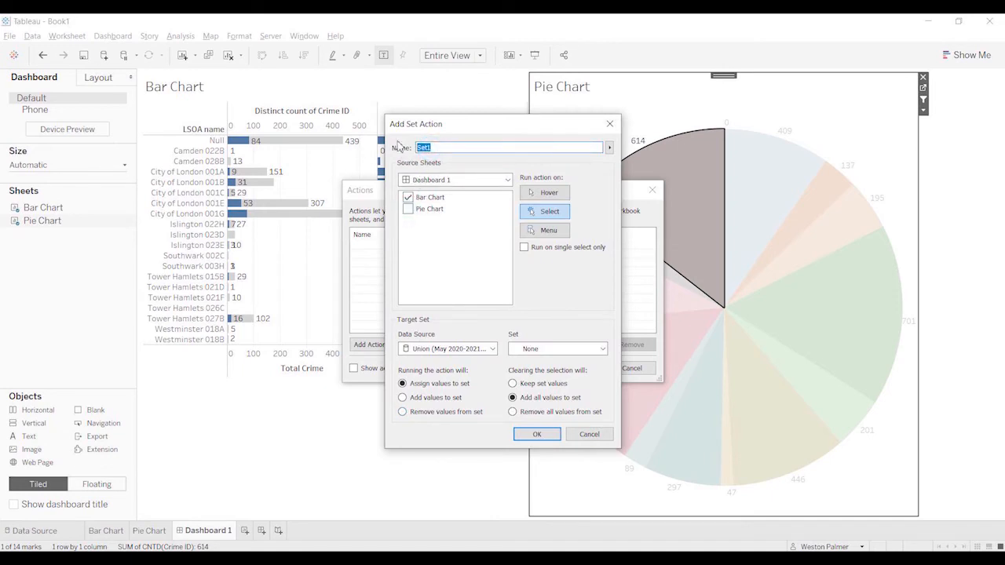
text(Se)
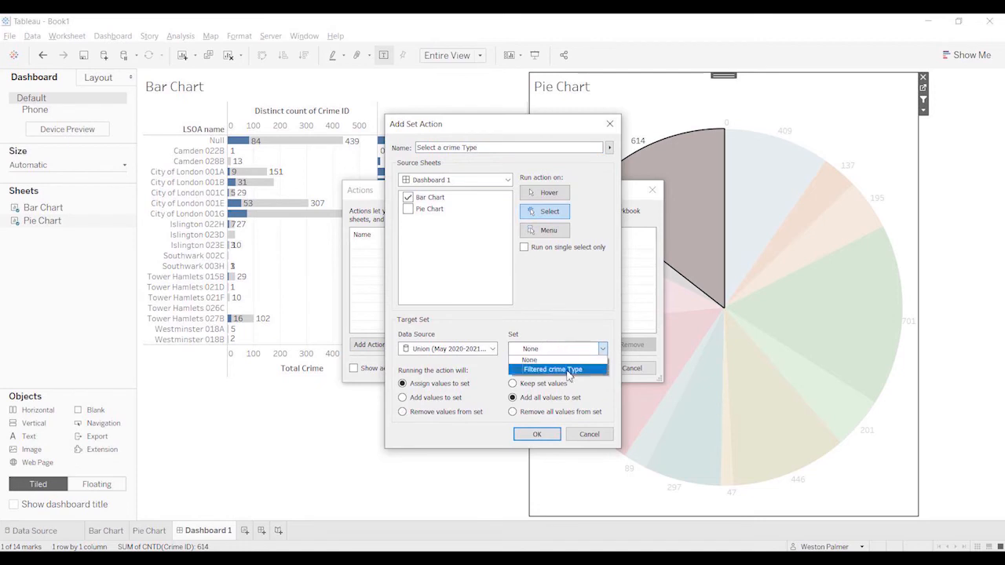
Step: Target the Filtered crime Type set, use only Pie Chart as the source sheet, and save the set action
click(564, 369)
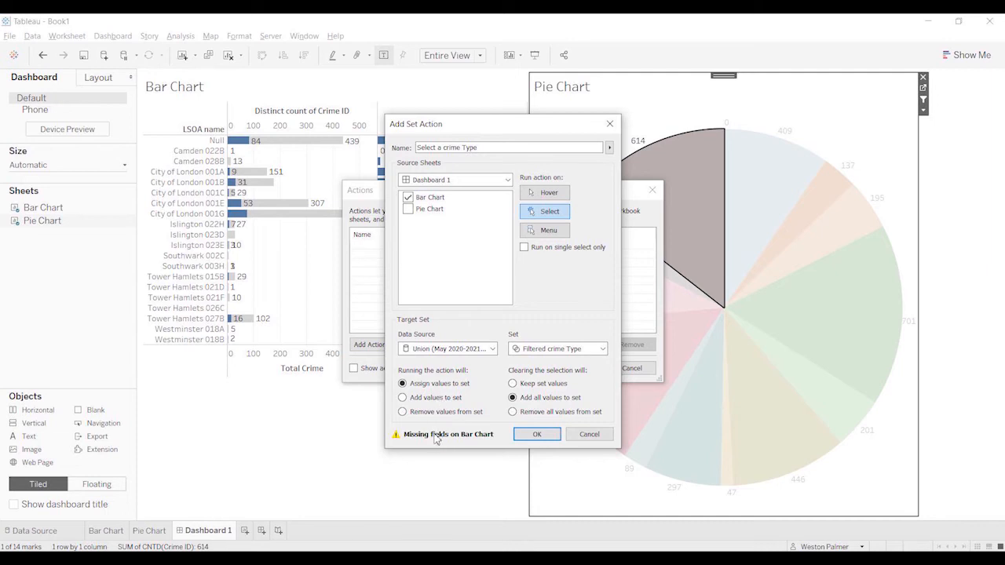
click(408, 198)
click(407, 209)
click(537, 435)
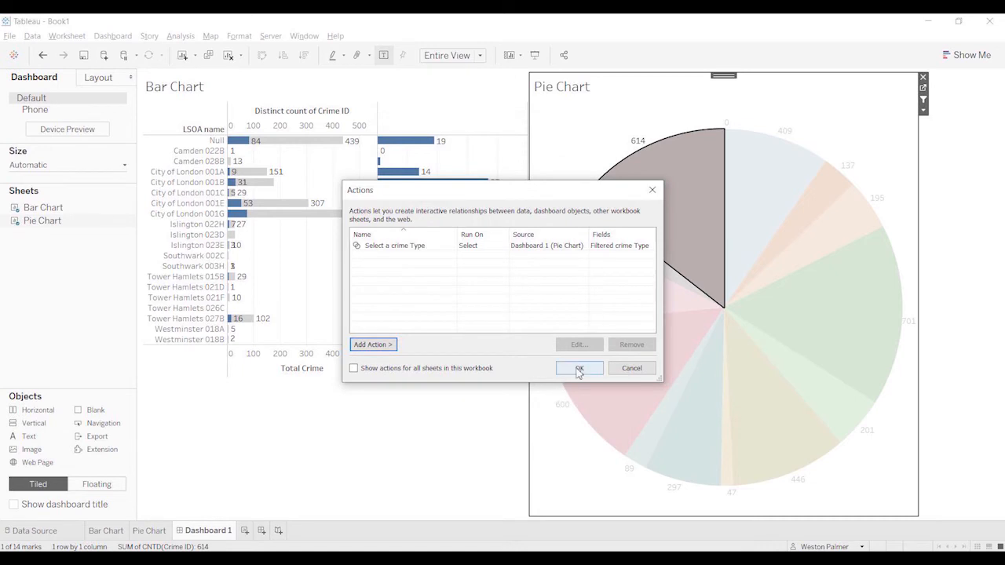
click(578, 370)
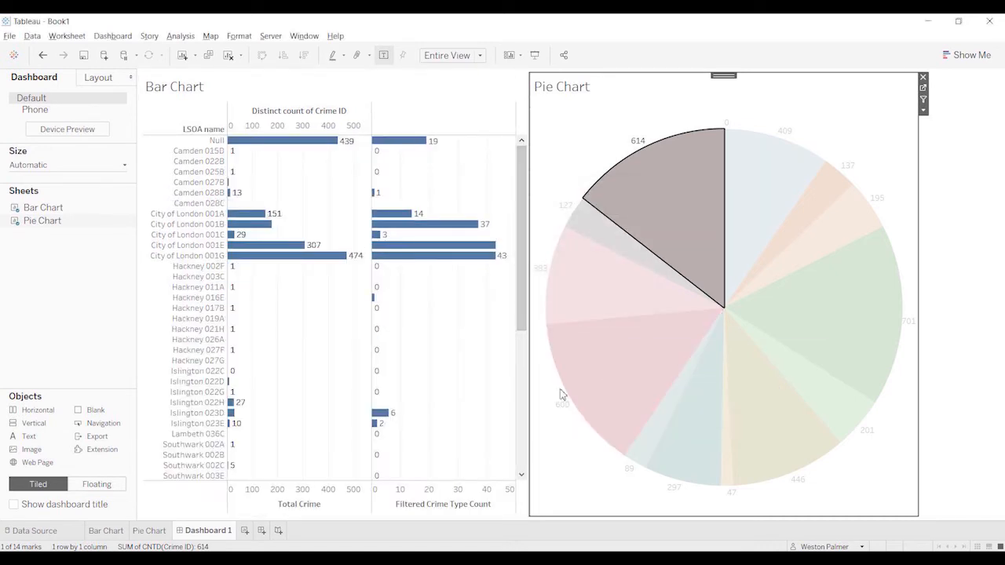
Step: Test the set action by selecting and clearing pie slices such as Theft from the person, checking how the bars respond
click(600, 289)
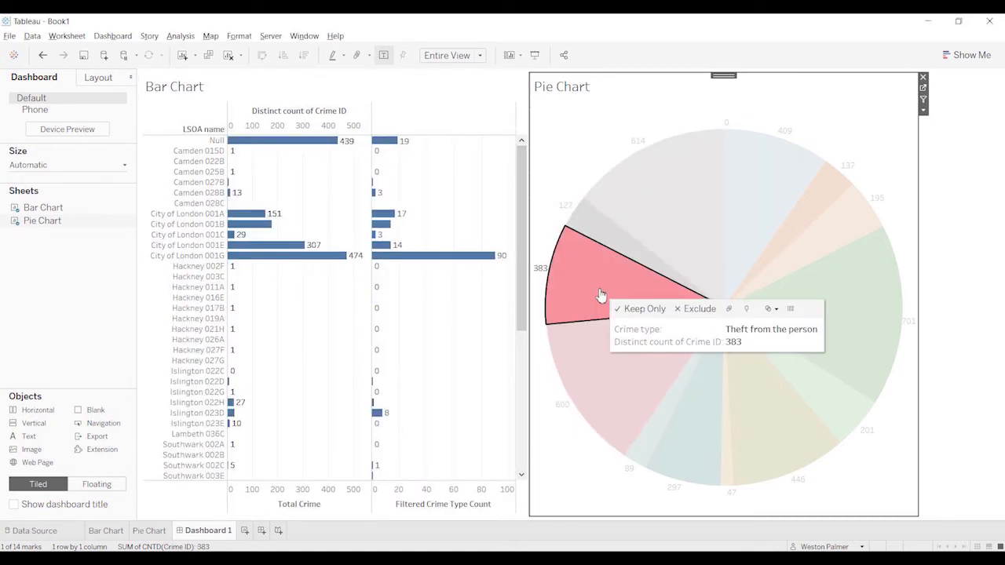
click(592, 292)
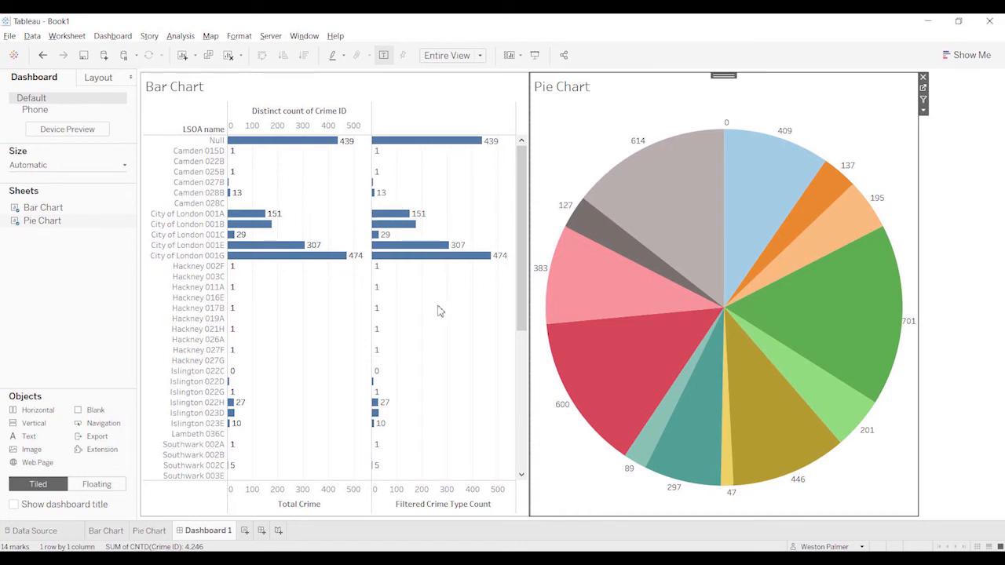
mouse_move(657, 443)
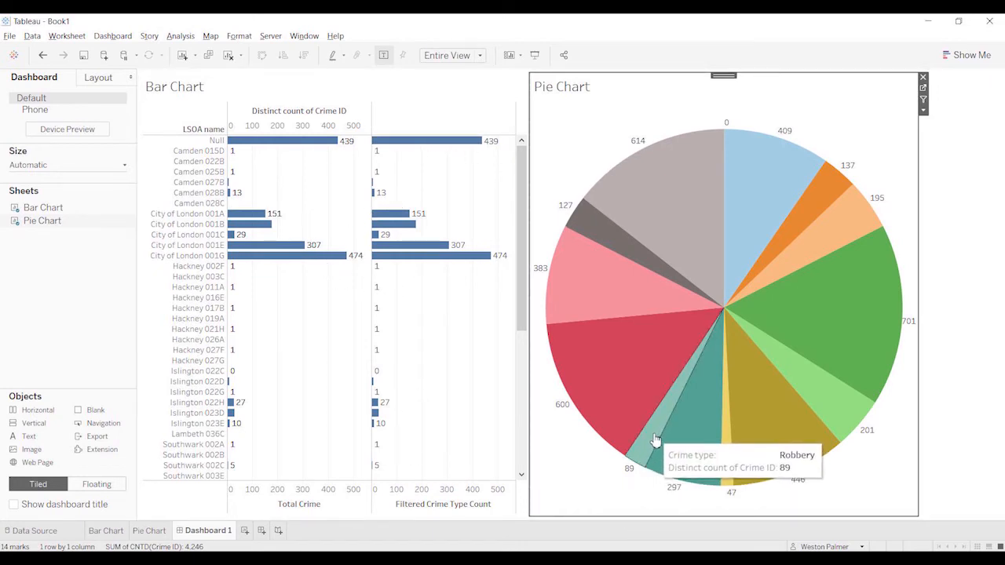
click(638, 401)
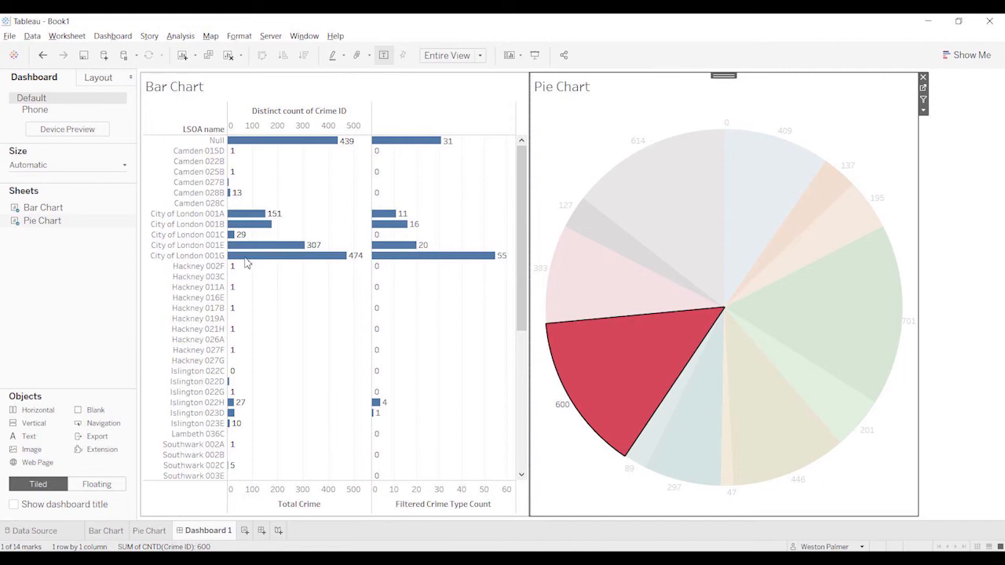
click(109, 531)
click(206, 535)
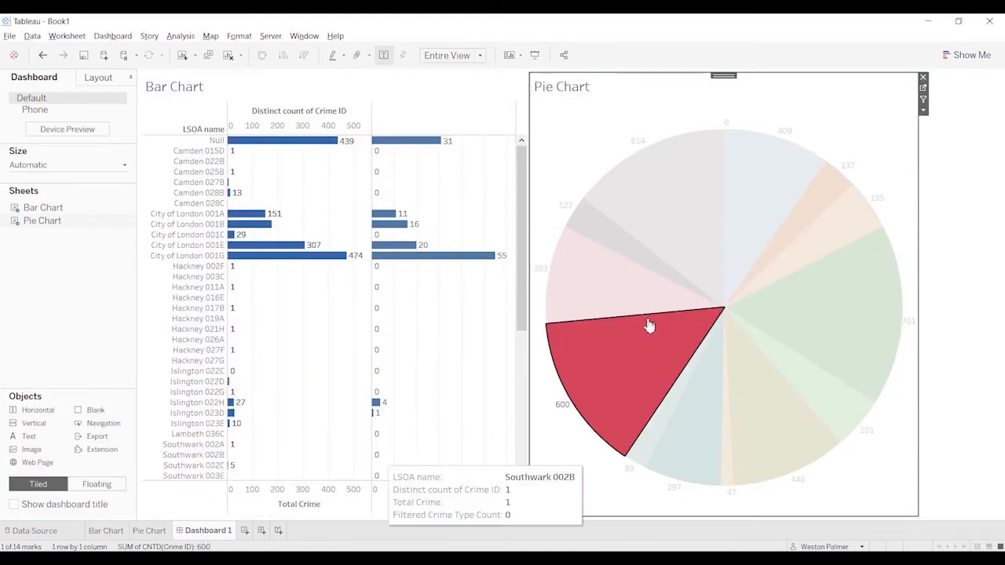
click(606, 385)
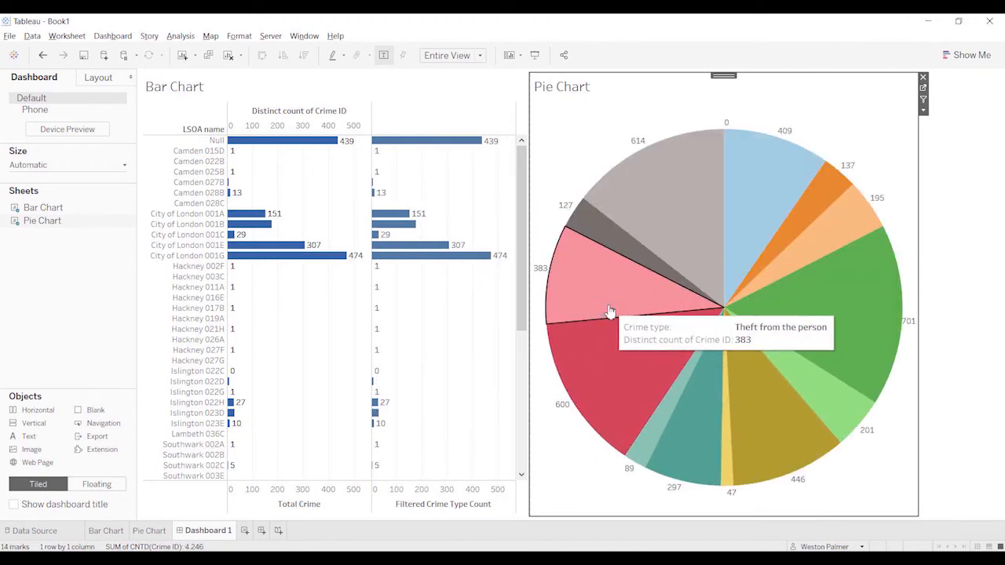
click(609, 311)
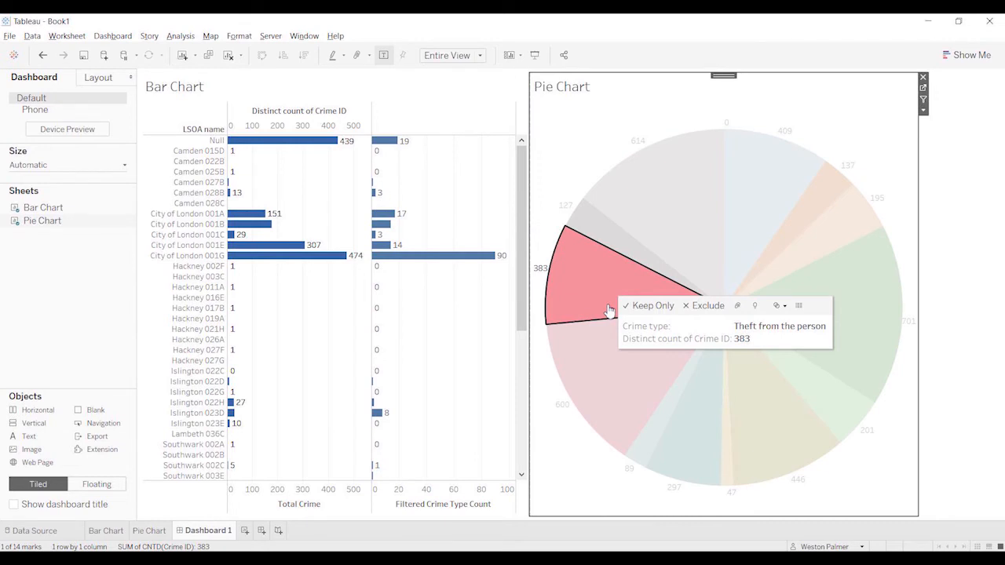
click(609, 306)
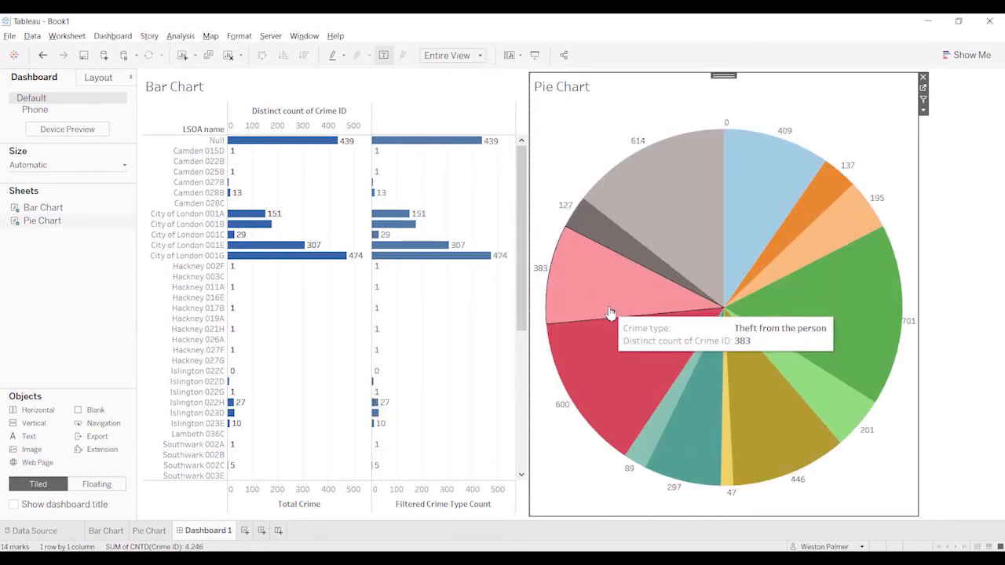
Step: Review the dashboard's list of actions and close it
click(114, 36)
click(137, 184)
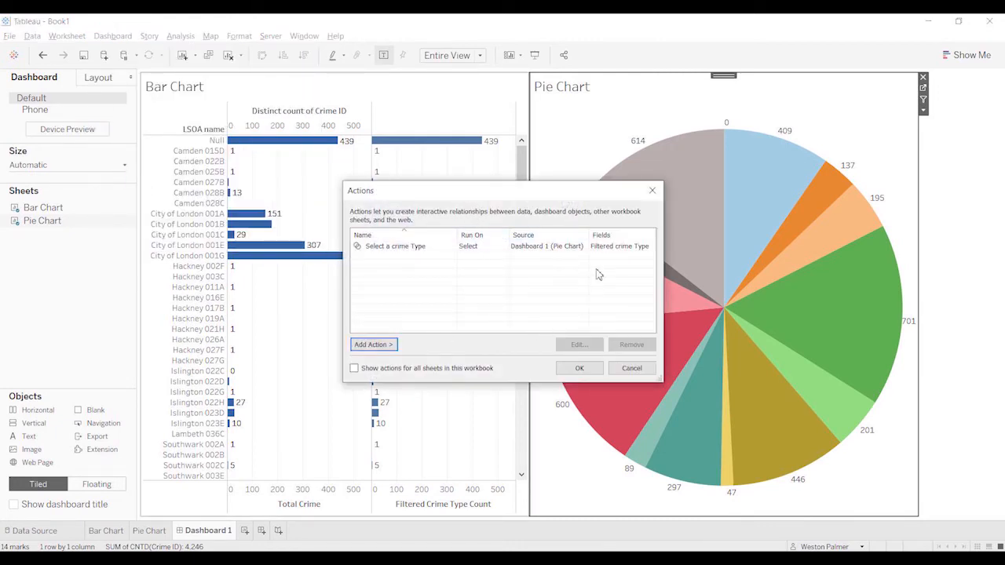
click(580, 367)
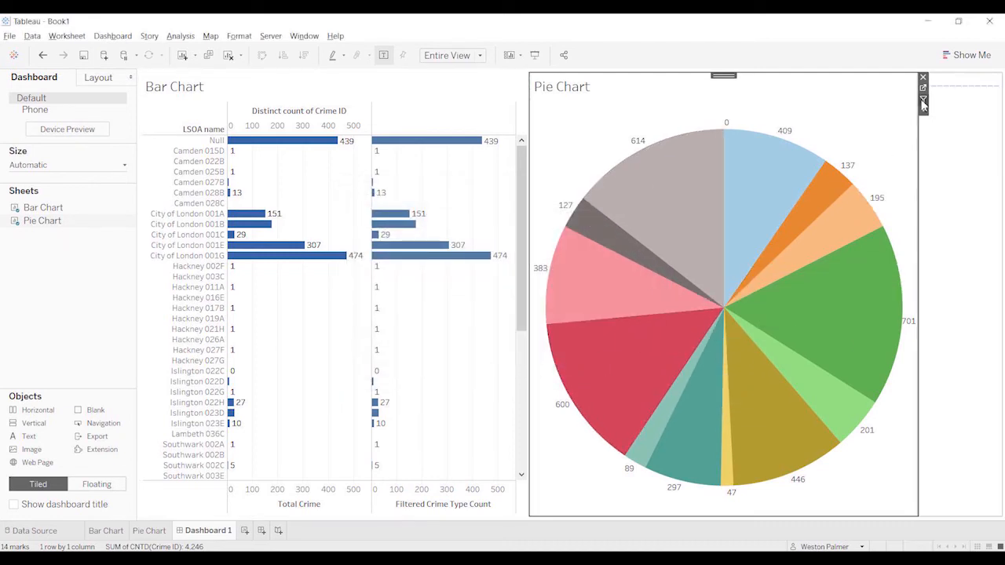
Step: Try the Theft from the person slice as a filter on the bars, clear it, and stop using the Pie Chart as a filter
click(610, 292)
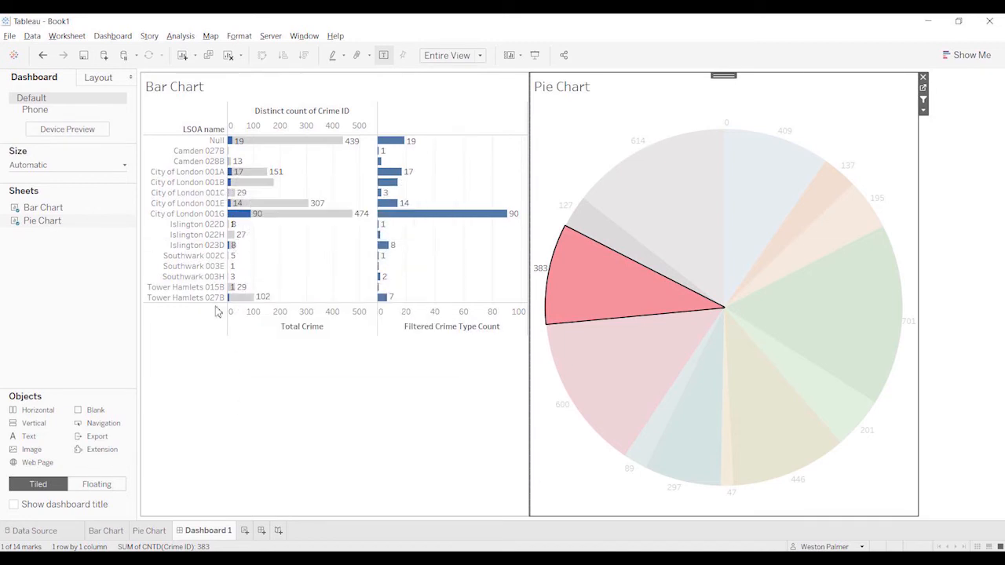
mouse_move(636, 299)
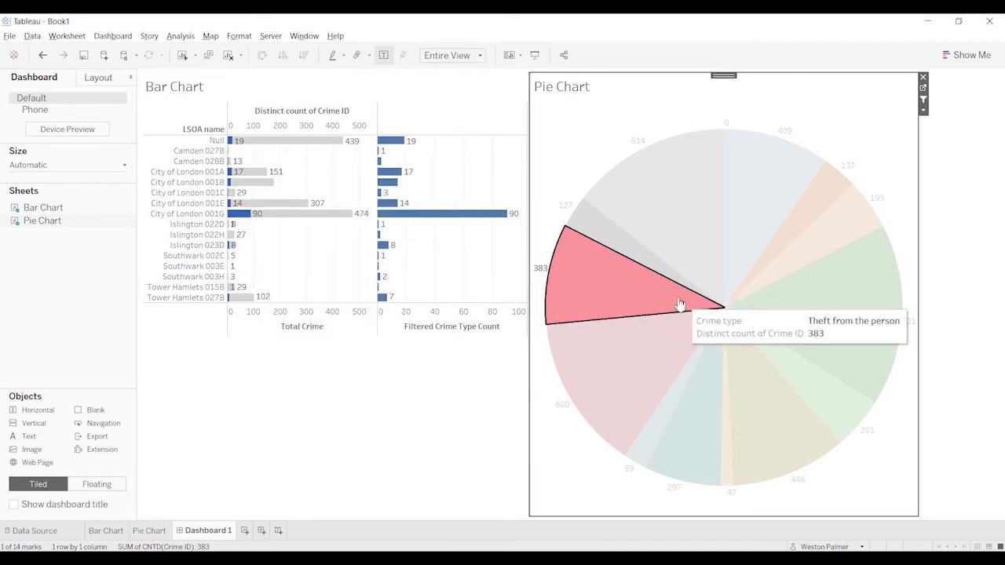
click(594, 298)
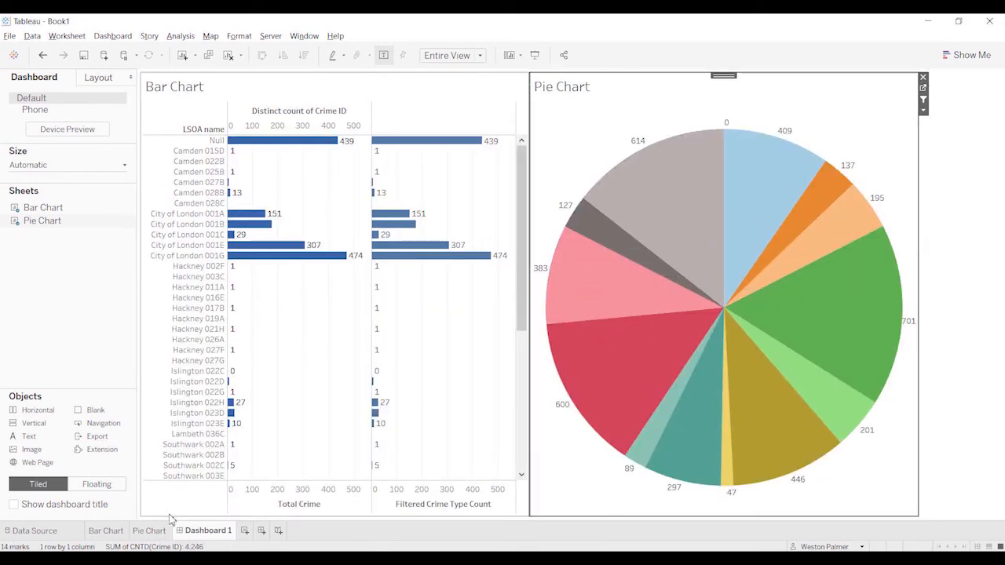
click(924, 100)
Step: On the Bar Chart sheet, place SUM(Filtered Crime Type Count) right after SUM(Total Crime) in the columns and remove CNTD(Crime ID)
click(113, 532)
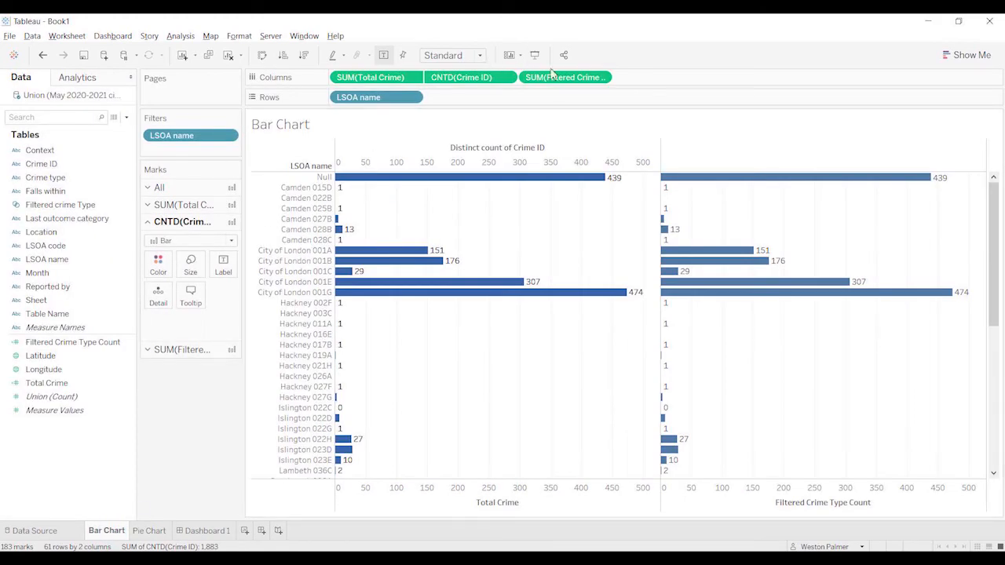
drag(559, 84, 425, 83)
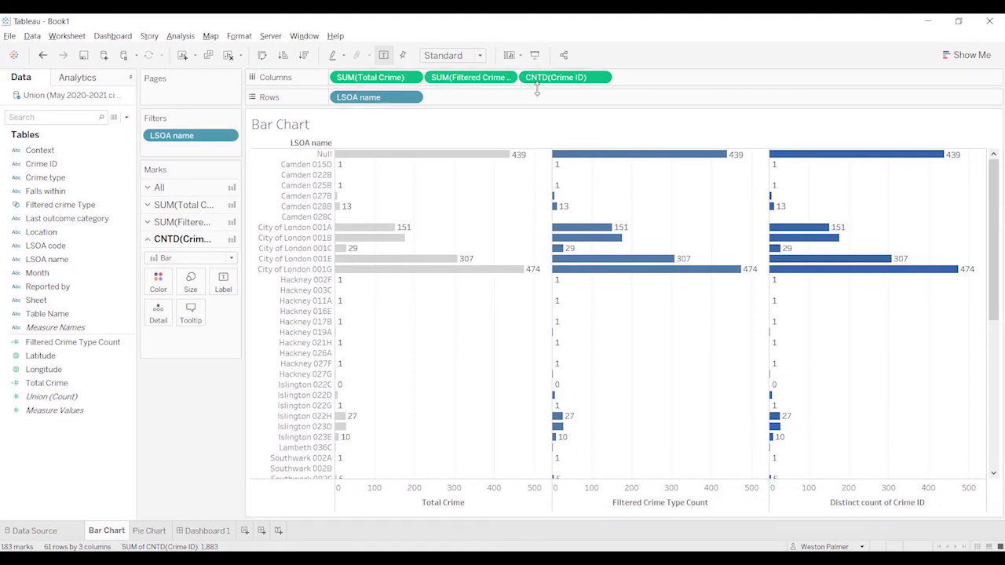
drag(548, 80, 195, 440)
Step: Combine Filtered Crime Type Count and Total Crime on a dual axis and synchronize the two axes
right_click(553, 507)
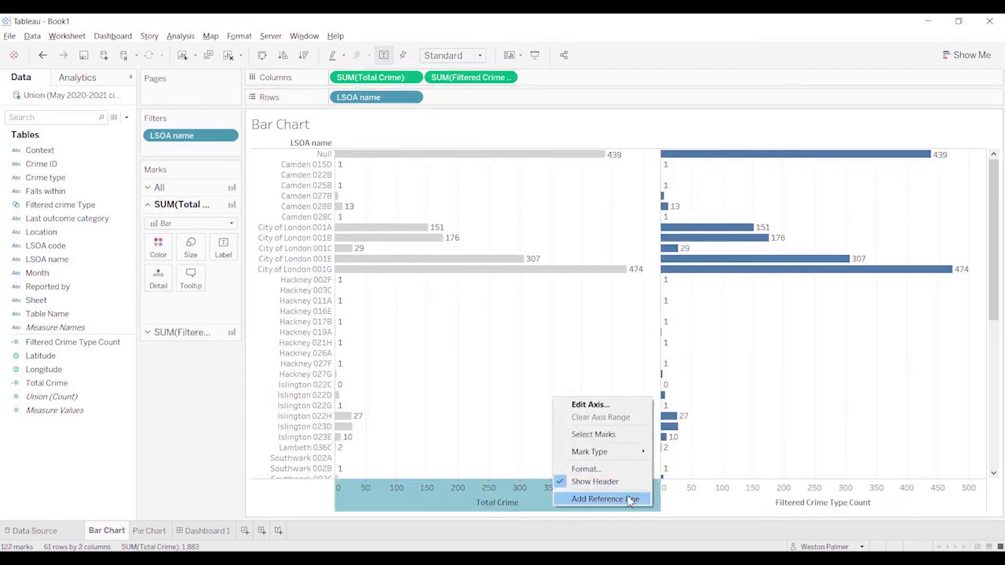
click(750, 498)
right_click(750, 498)
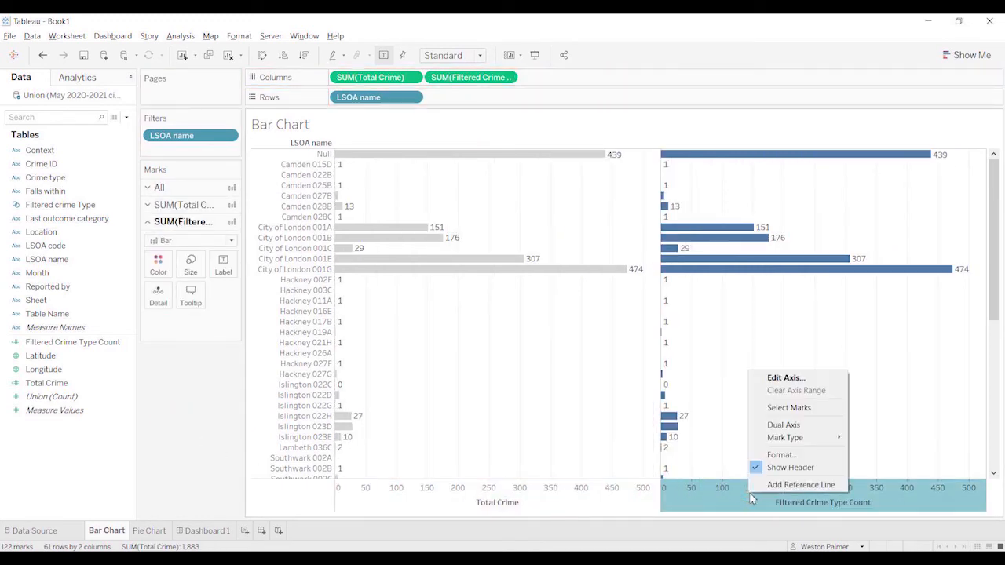
click(784, 424)
right_click(604, 501)
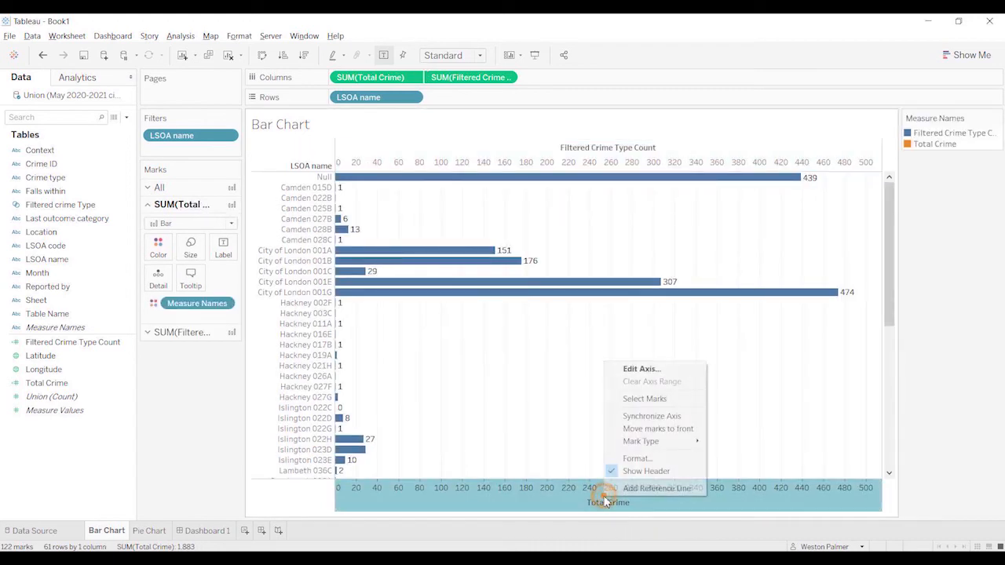
click(667, 423)
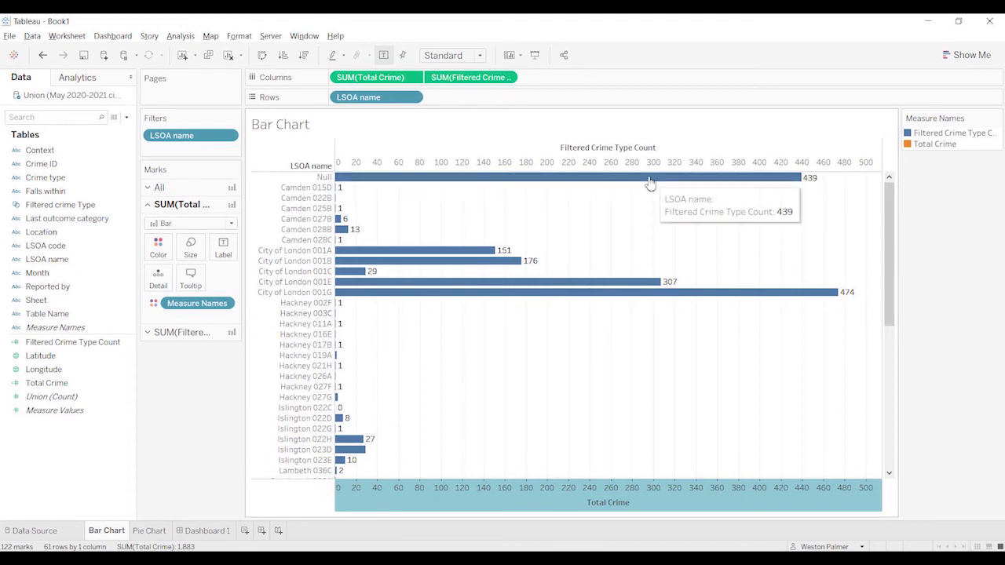
right_click(611, 153)
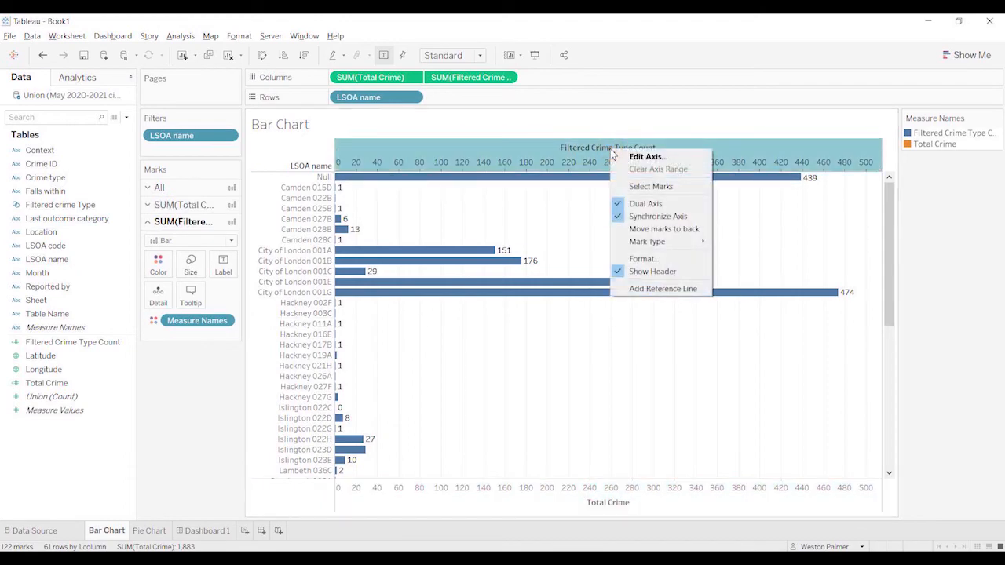
Step: On Dashboard 1, select the Theft from the person slice to check the overlaid bars
click(199, 532)
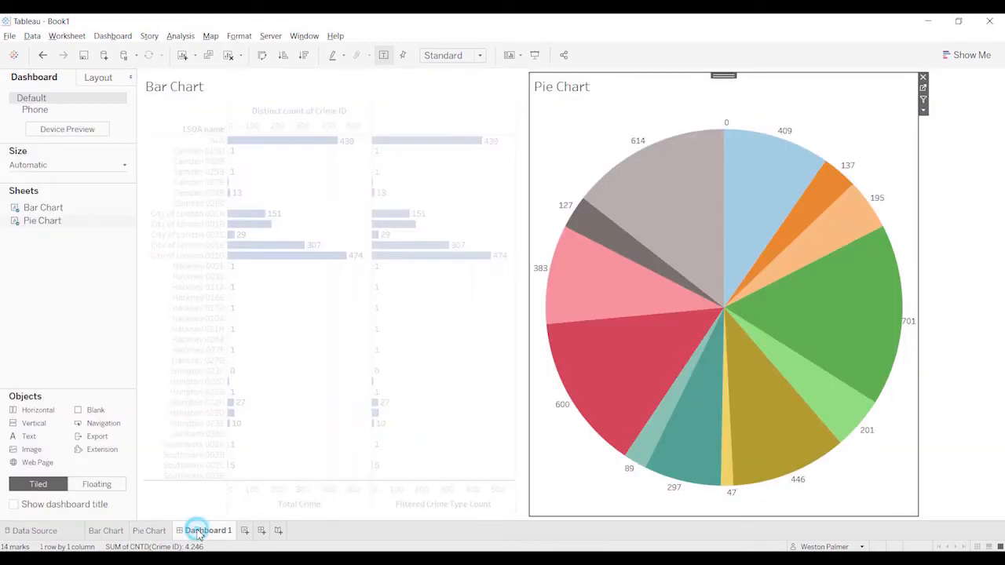
click(617, 288)
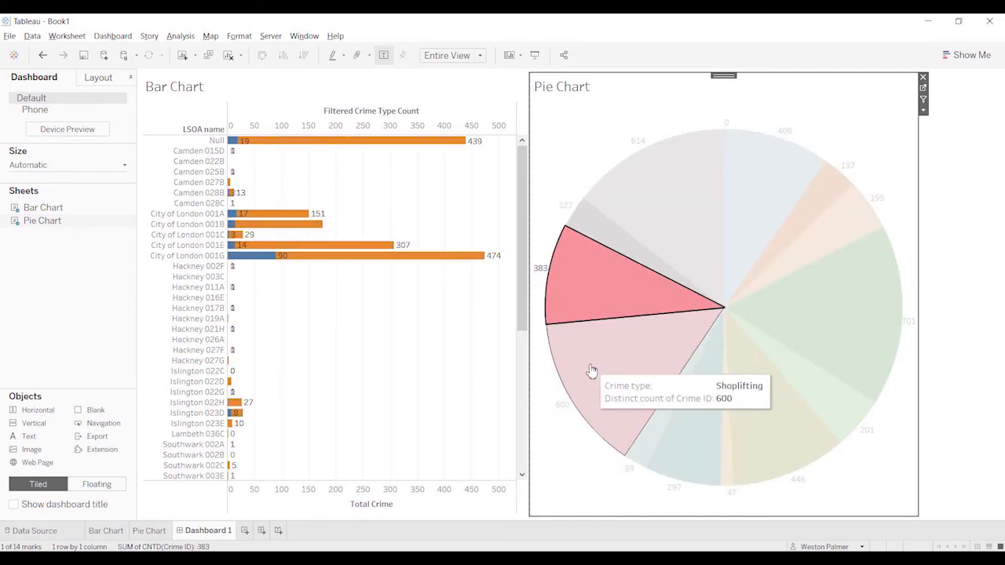
Step: On the Bar Chart sheet, recolor the Total Crime bars gray, leaving Filtered Crime Type Count with its existing color
click(106, 532)
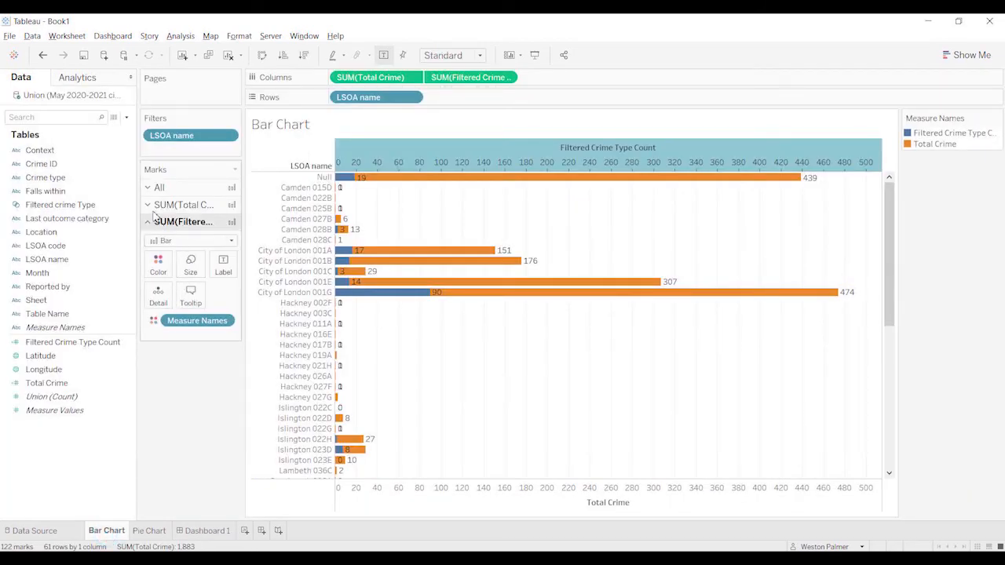
click(148, 204)
click(158, 245)
click(172, 287)
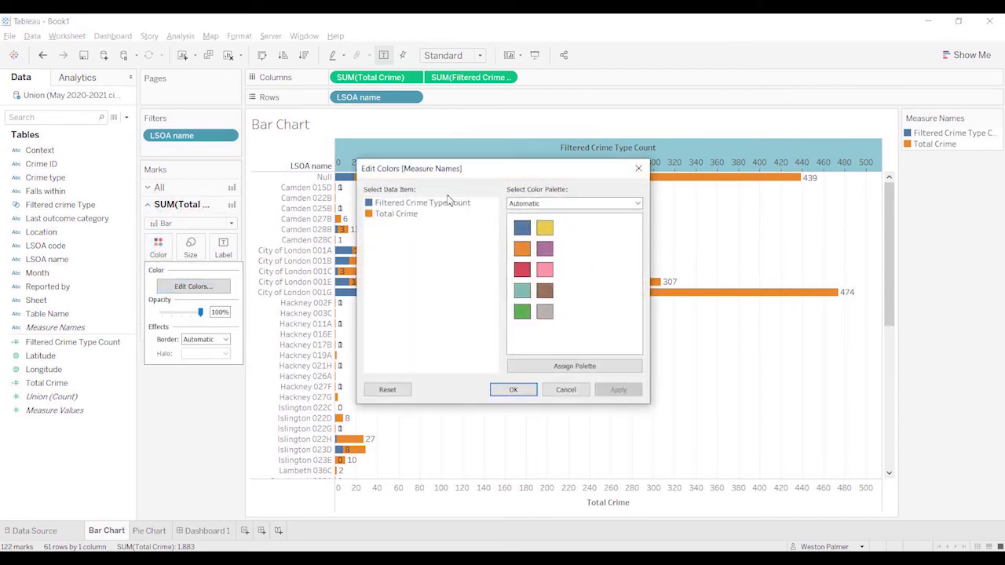
click(401, 215)
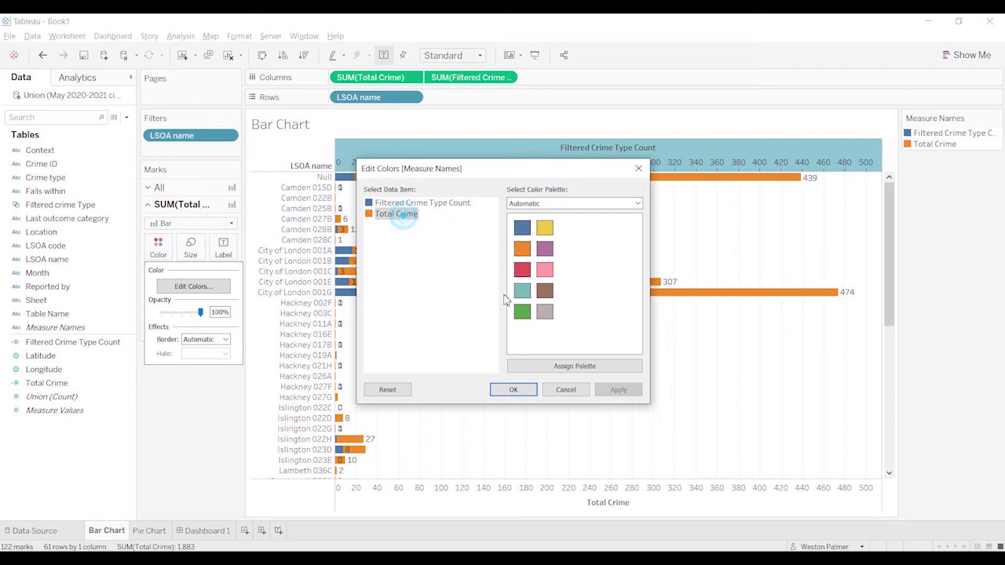
click(545, 312)
click(521, 389)
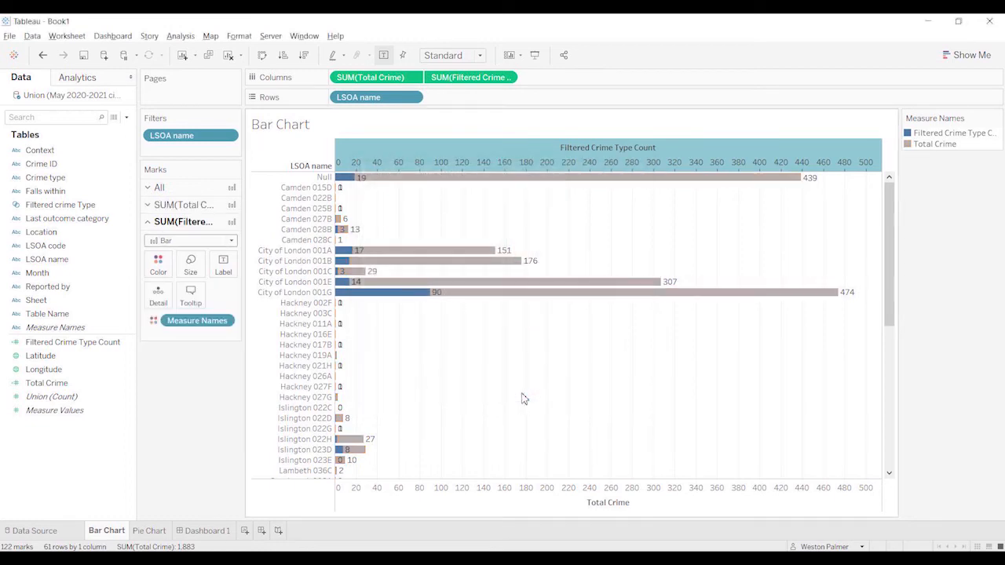
Step: On Dashboard 1, check the overlaid bars by toggling the Theft from the person and Bicycle theft slices and selecting the light orange slice
click(208, 531)
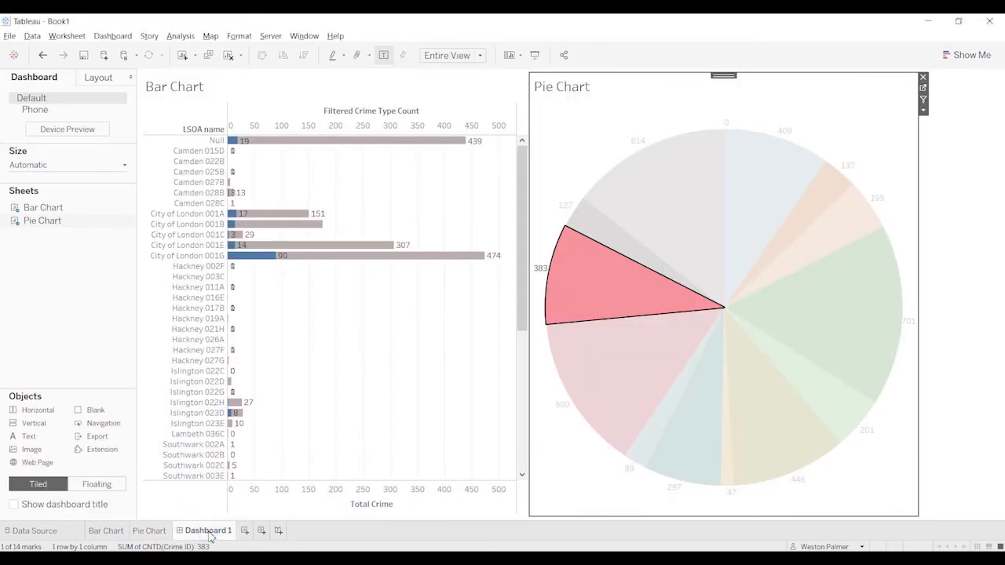
click(583, 302)
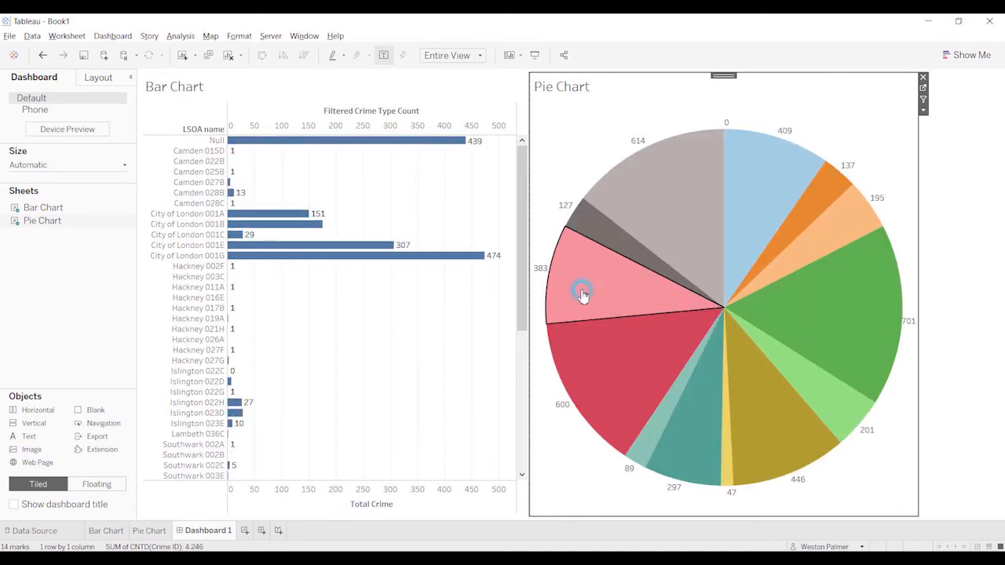
click(582, 301)
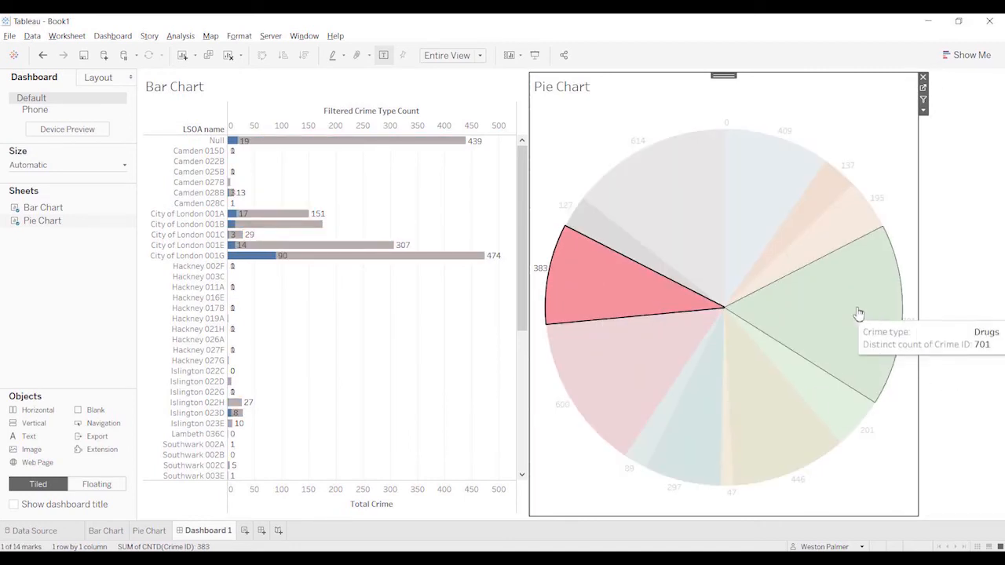
click(601, 273)
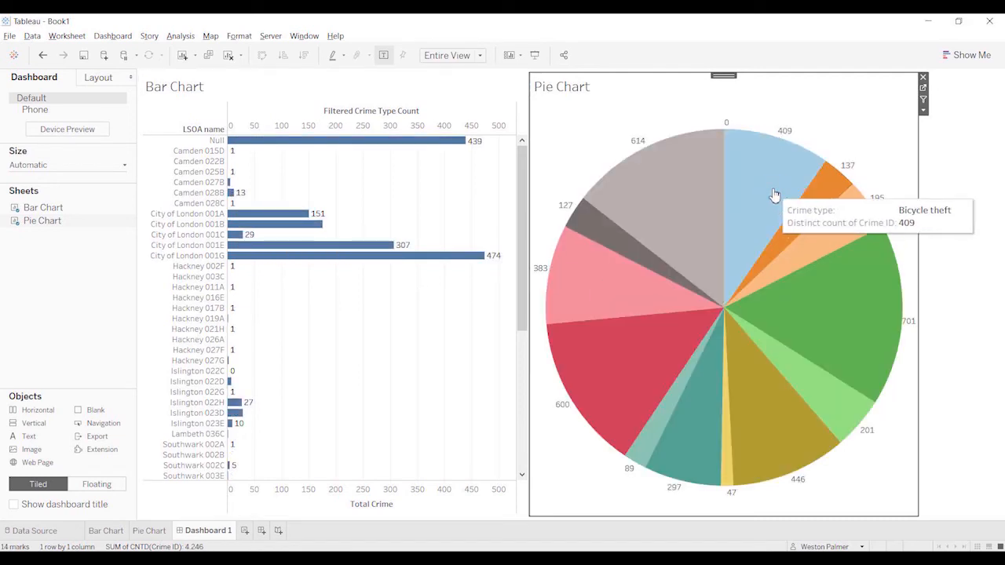
click(773, 198)
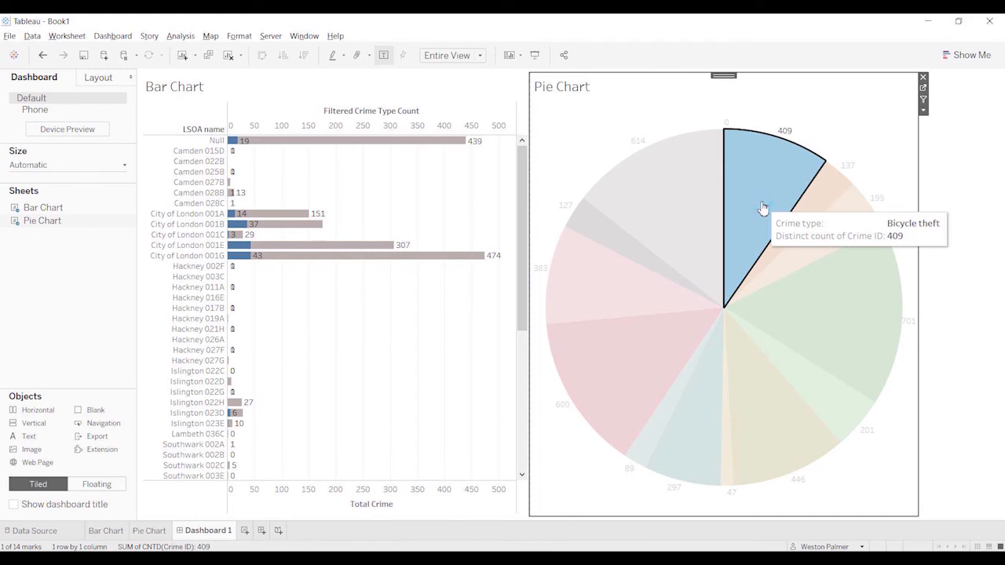
click(762, 208)
click(827, 250)
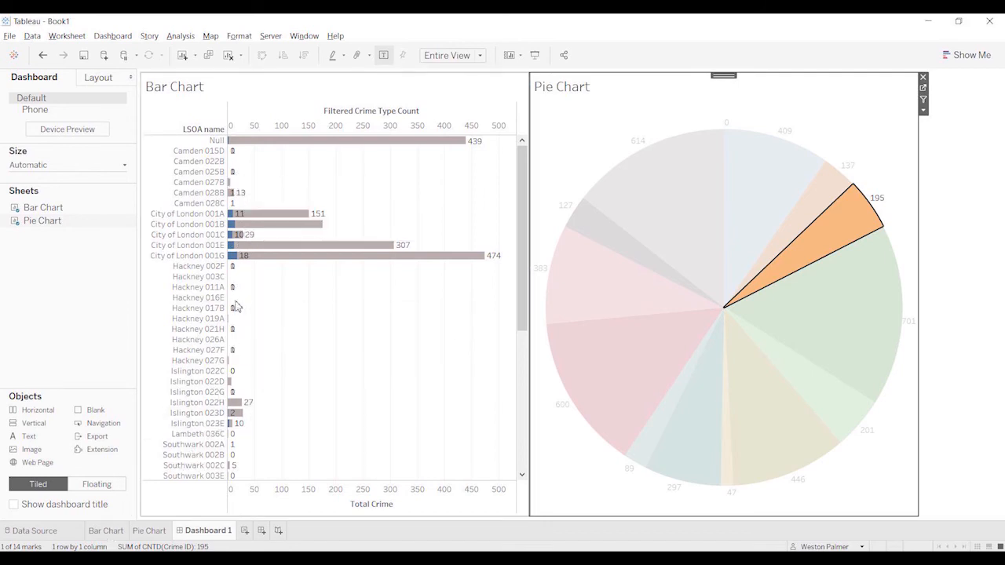
Step: From the Bar Chart sheet, create a calculated field named Filtered Crime Type lbl
click(110, 533)
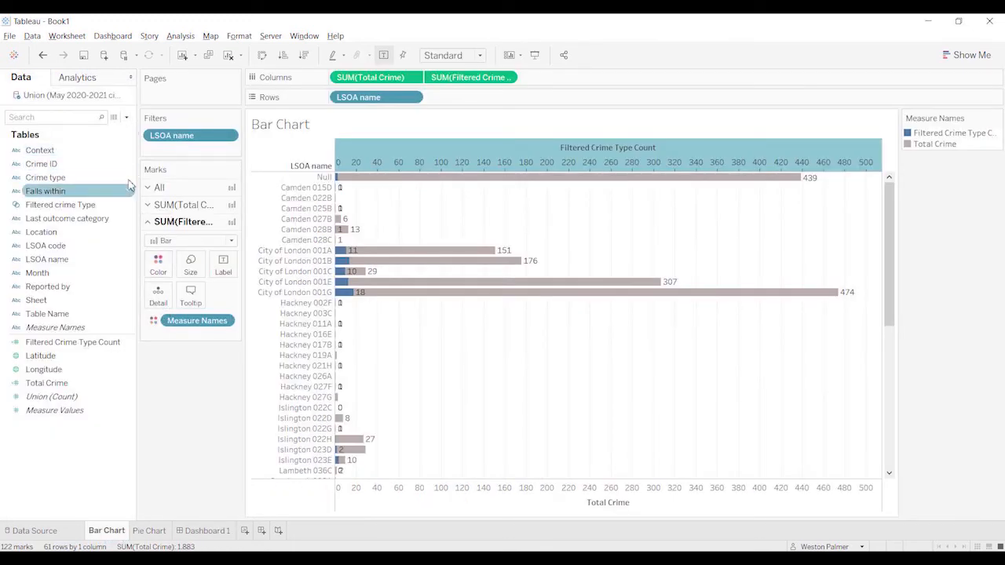
click(126, 118)
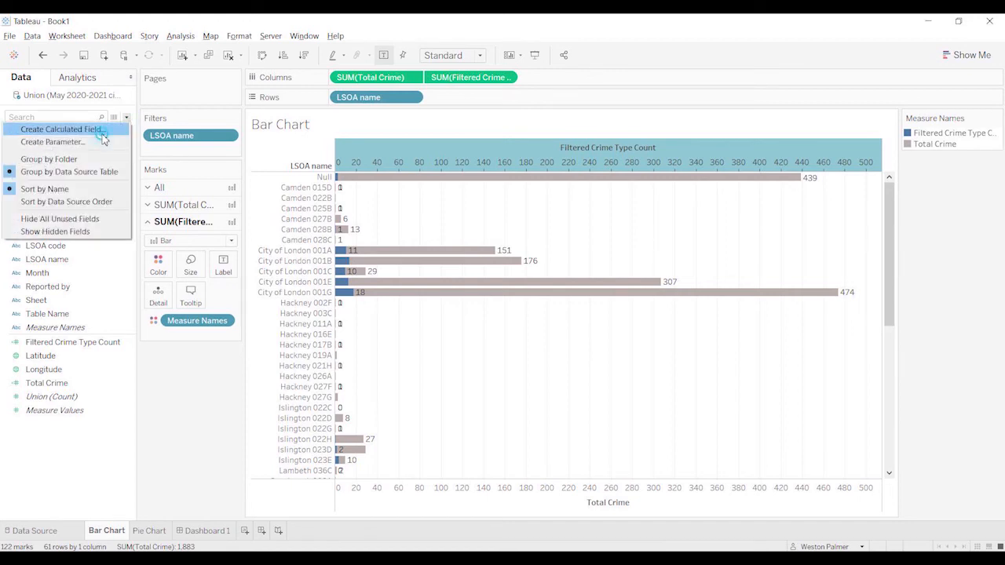
click(101, 130)
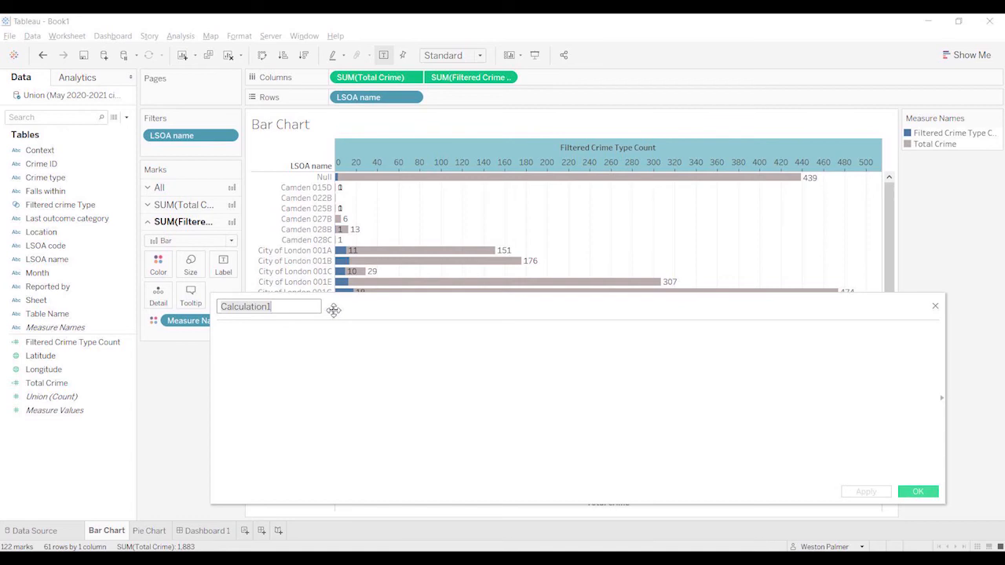
text(Filtered Crime Type lbl)
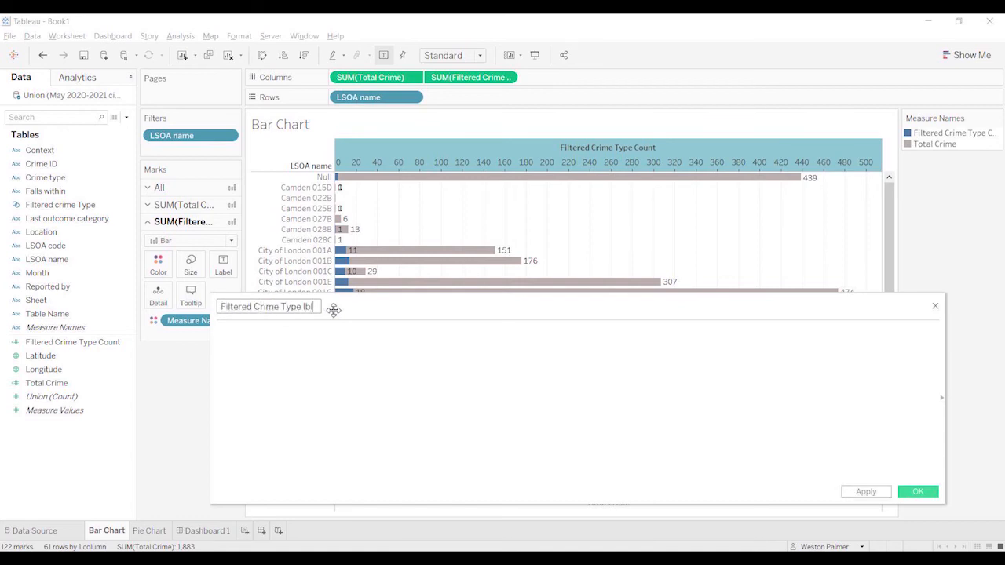
key(Tab)
Step: Start the formula with a condition returning an empty string "" when [Filtered Crime Type Count]=0
text(If)
text(fil)
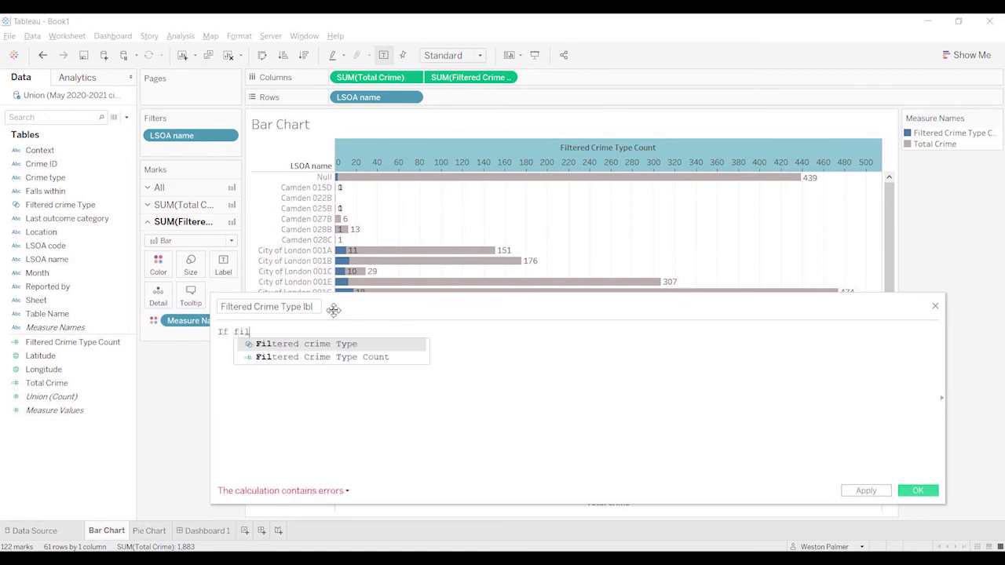
key(Down)
key(Return)
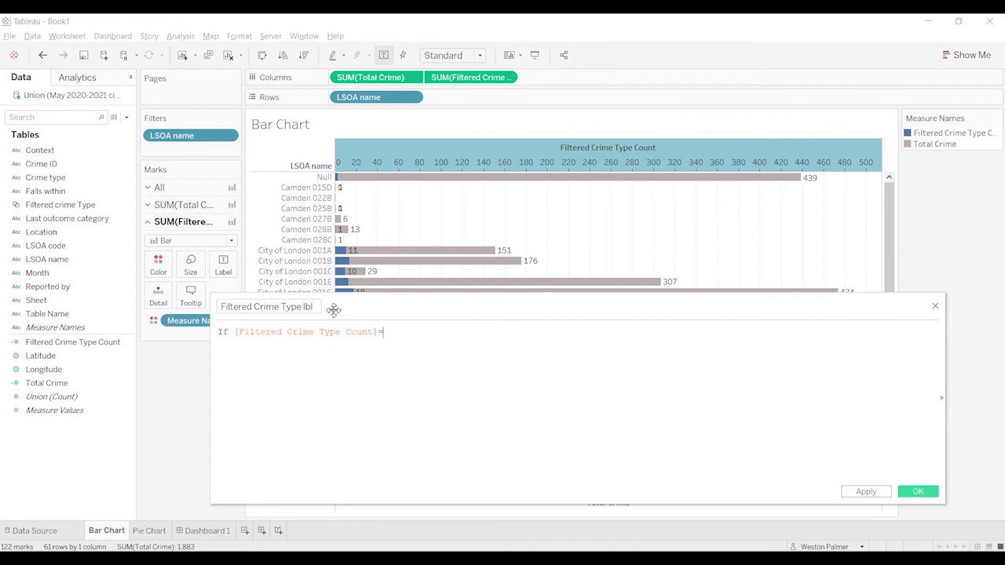
text(=0 Then)
key(Return)
key(Tab)
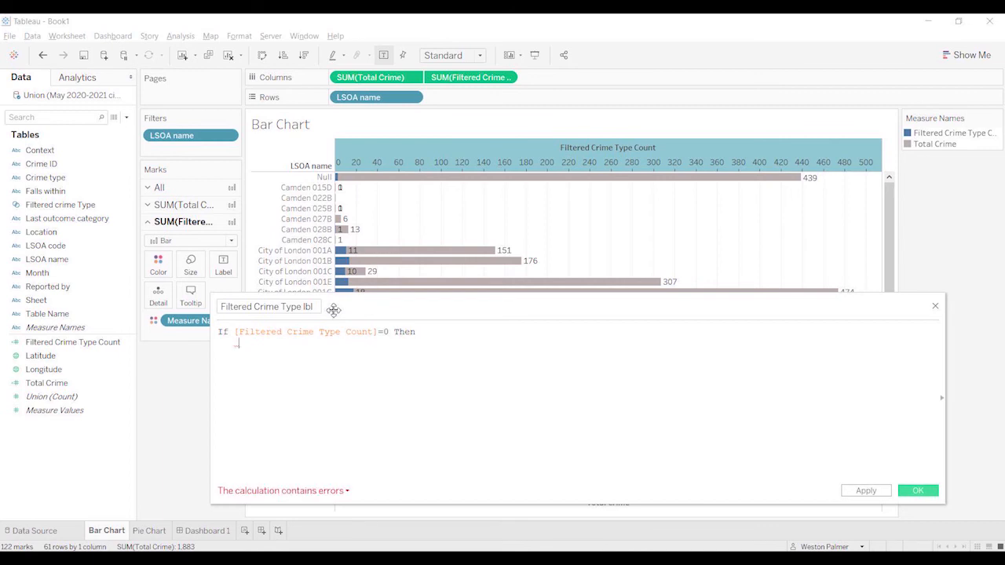
text("" )
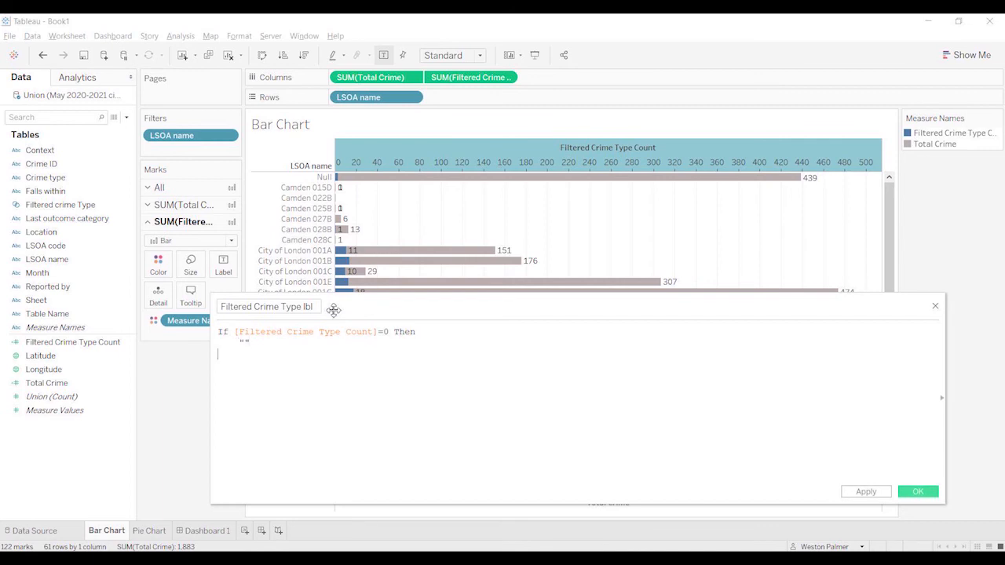
text(Else)
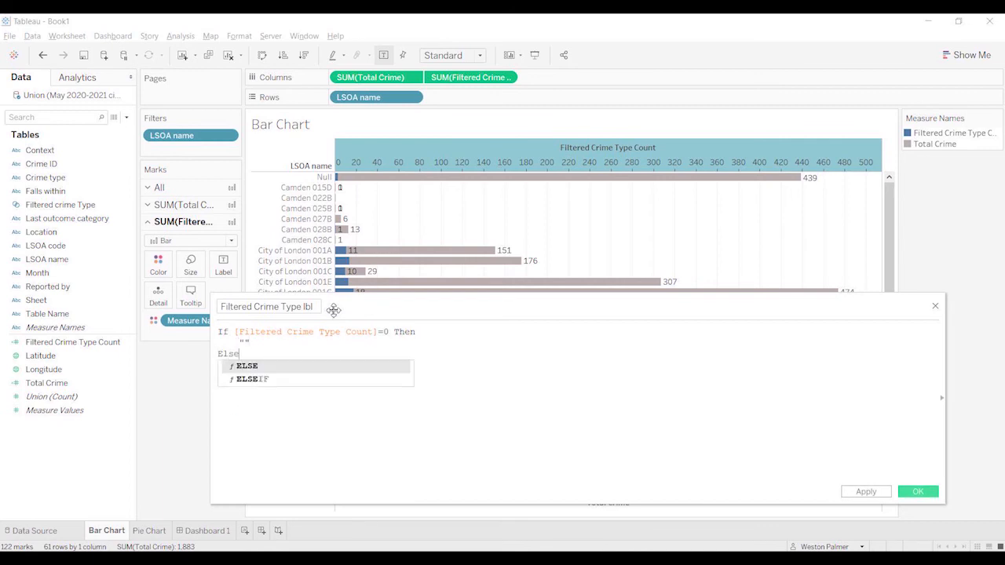
Step: Complete the formula with an ELSE branch returning [Filtered Crime Type Count] and close it with end
key(Return)
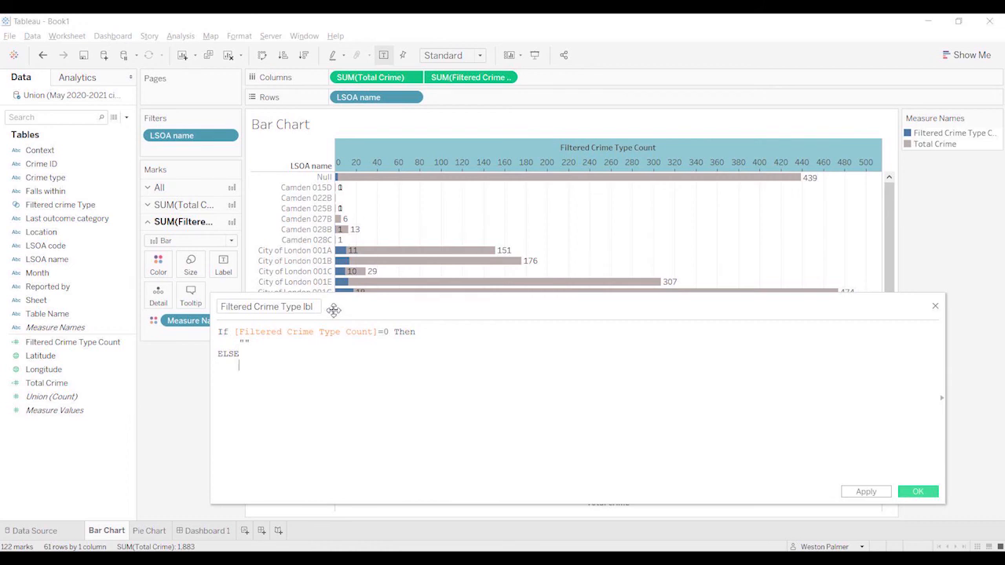
key(Return)
key(Tab)
text(filt)
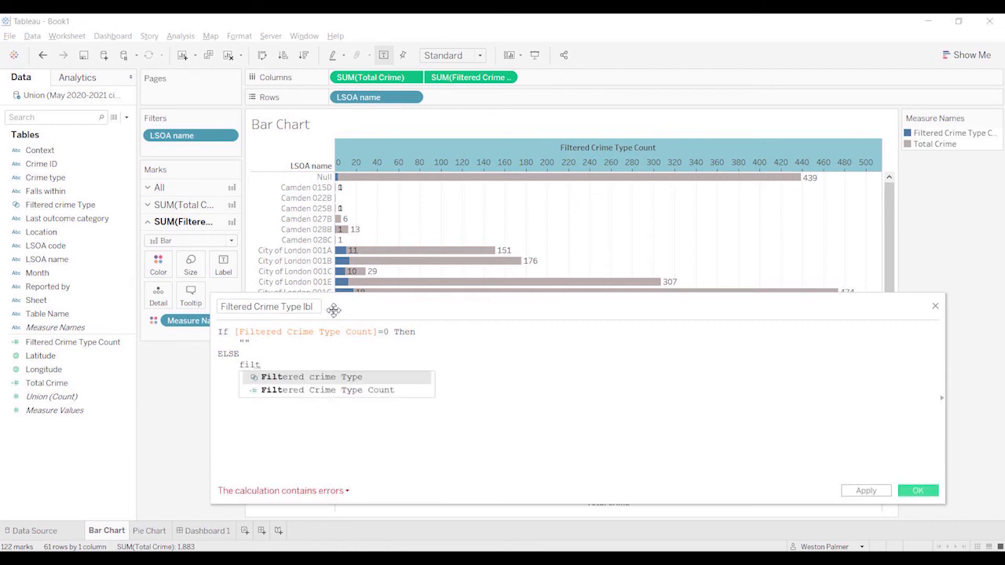
key(Down)
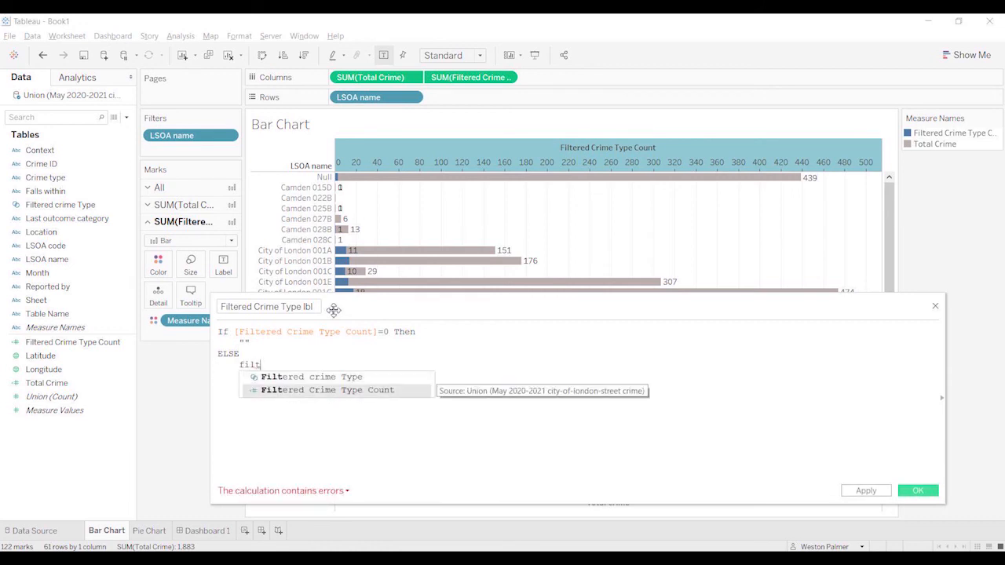
key(Return)
text(end)
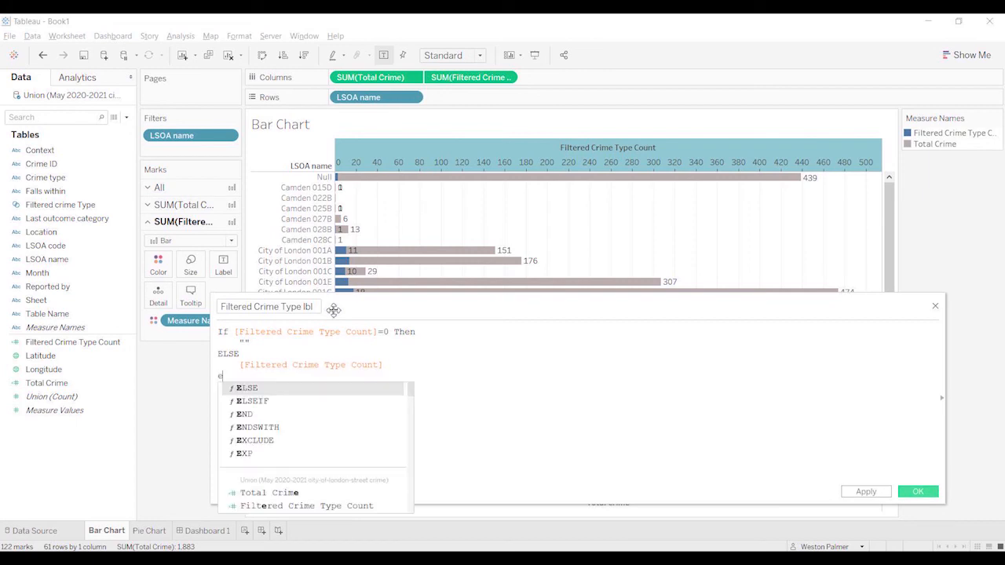
click(441, 394)
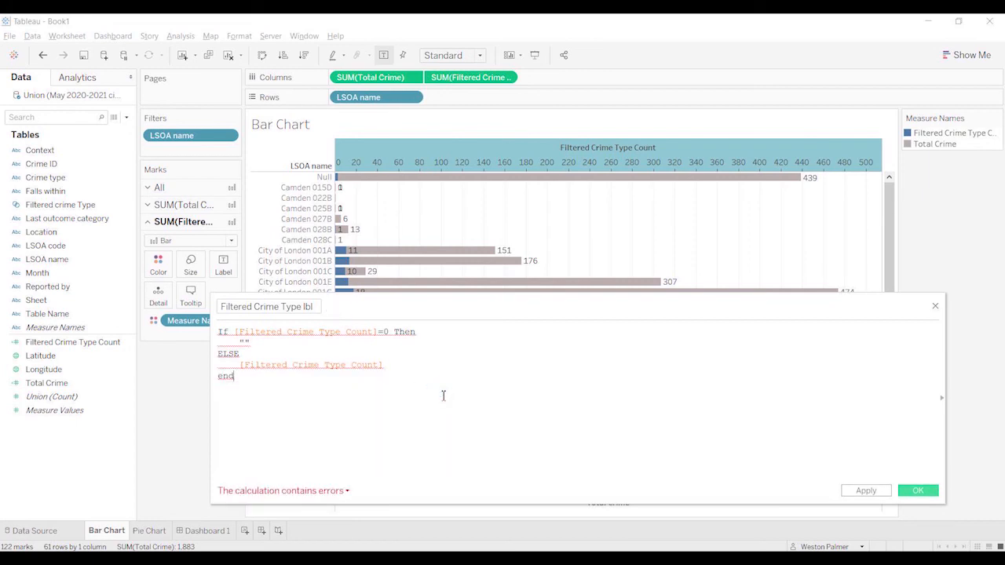
click(443, 392)
Step: Check the calculation error, wrap the ELSE result as str([Filtered Crime Type Count]), and save the calculated field
scroll(444, 393, up, 3)
scroll(444, 409, up, 1)
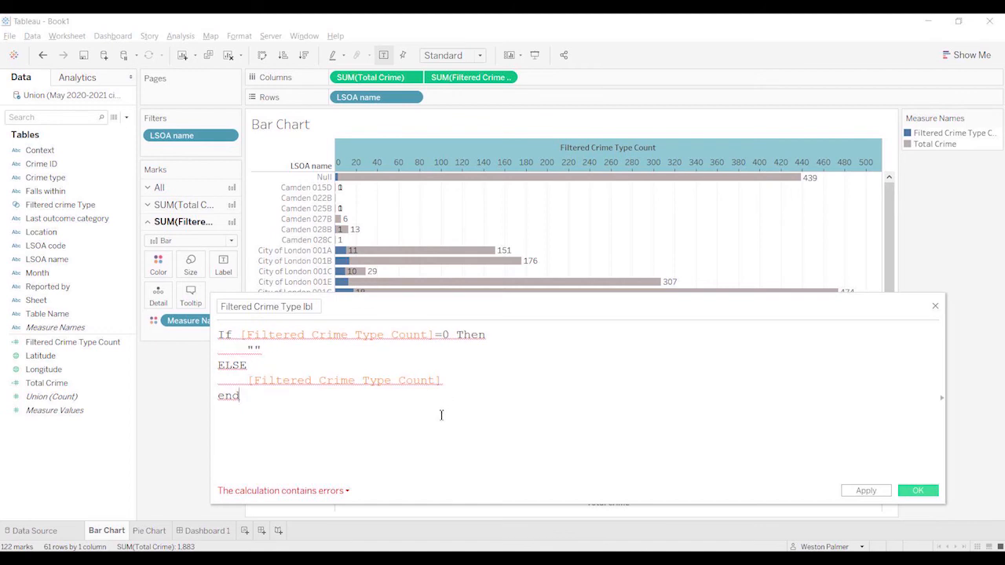
click(332, 498)
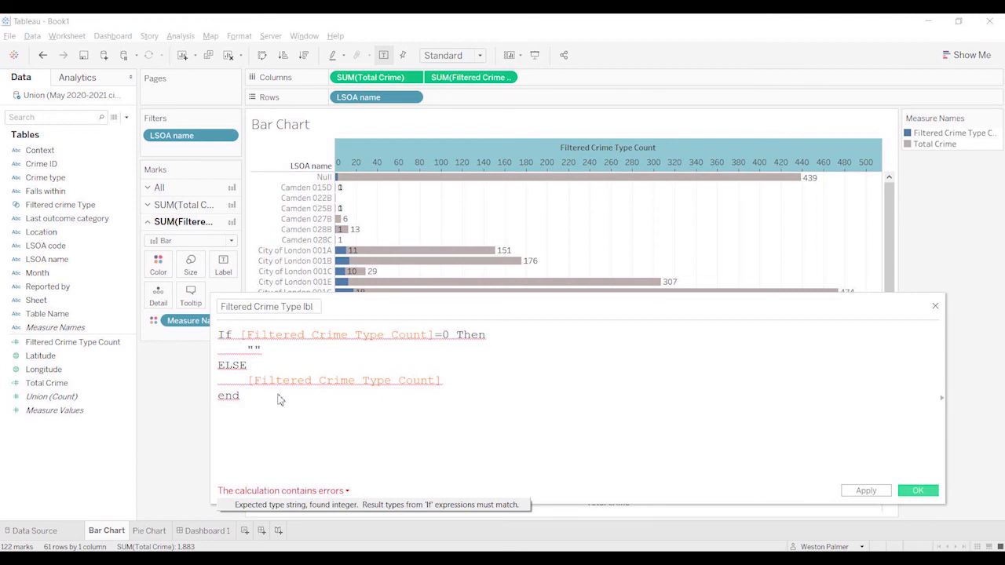
click(248, 380)
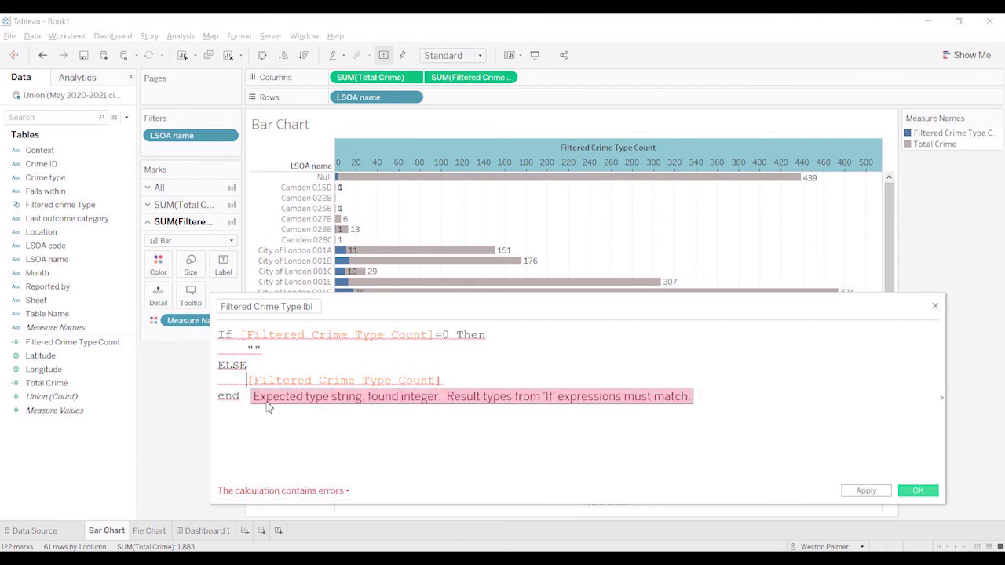
text(str()
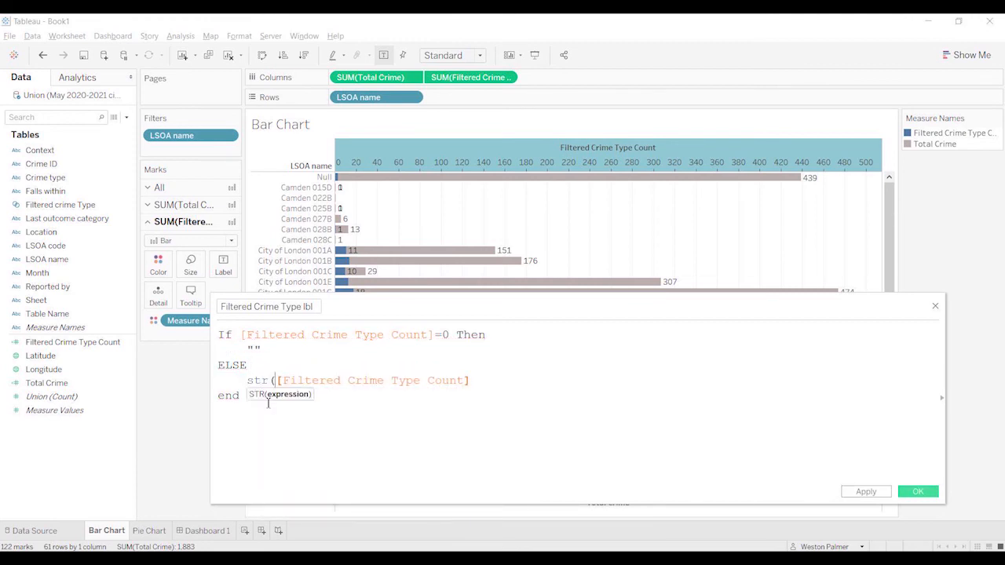
drag(497, 360, 501, 379)
click(501, 380)
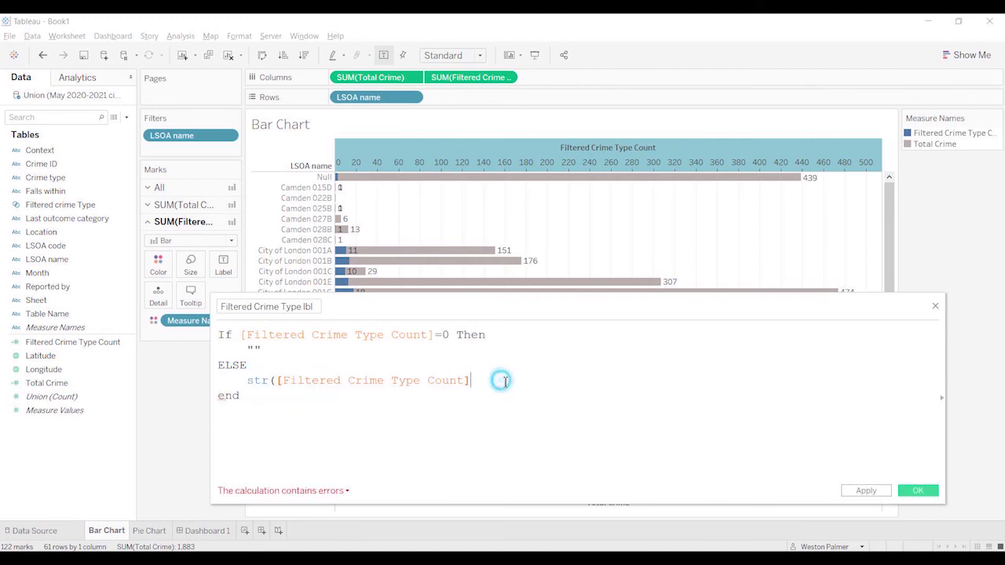
text())
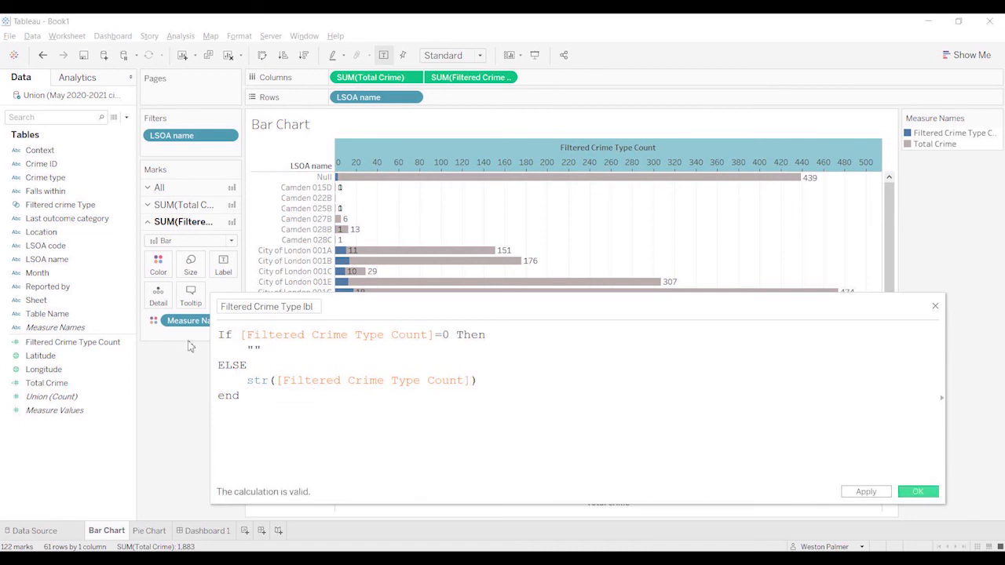
click(918, 492)
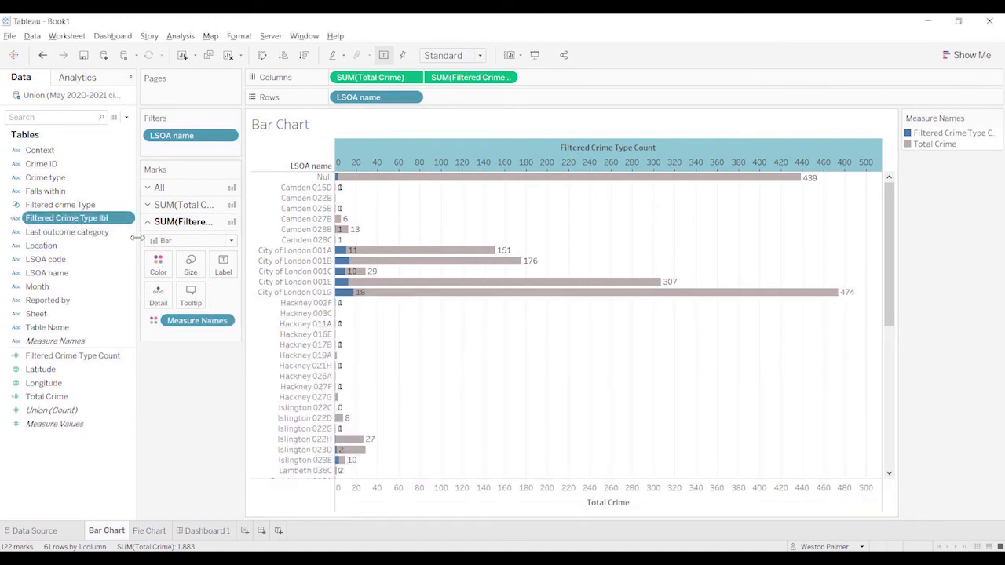
Step: Label the Filtered Crime Type Count bars with Filtered Crime Type lbl and hide the chart's axis headers
click(75, 218)
drag(75, 221, 229, 279)
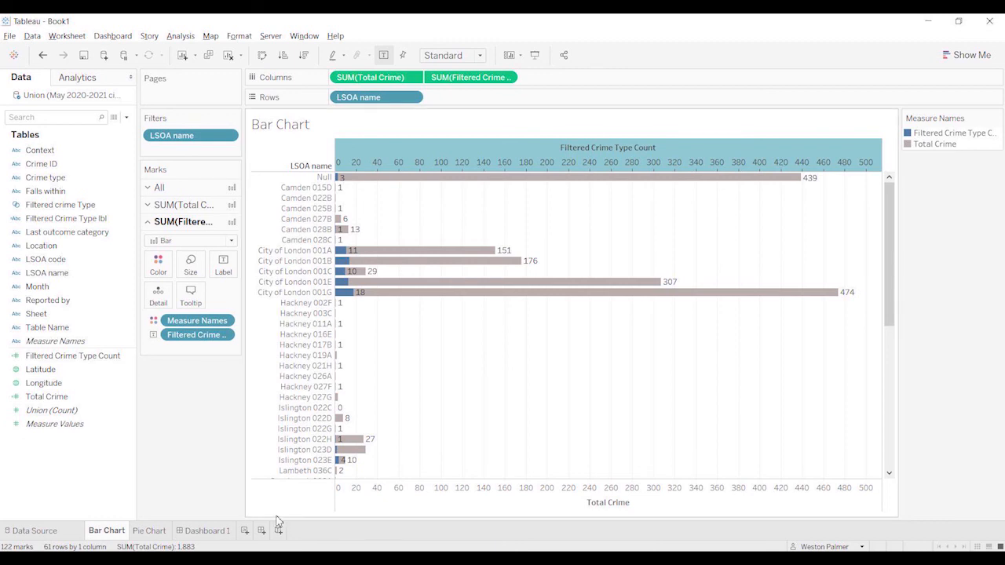
right_click(382, 487)
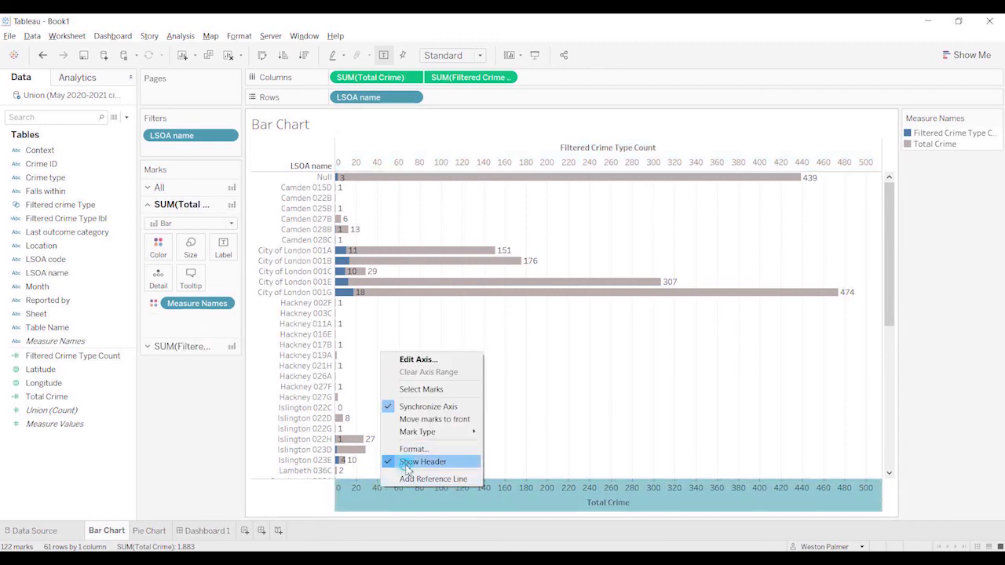
click(404, 462)
Step: Format the bar chart's lines so the column grid lines are set to None
click(240, 37)
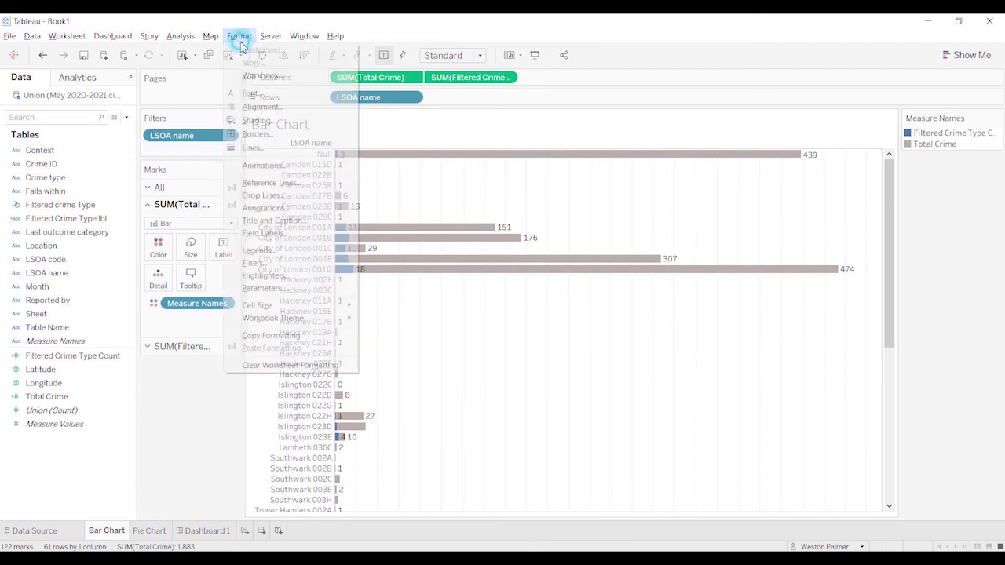
click(253, 149)
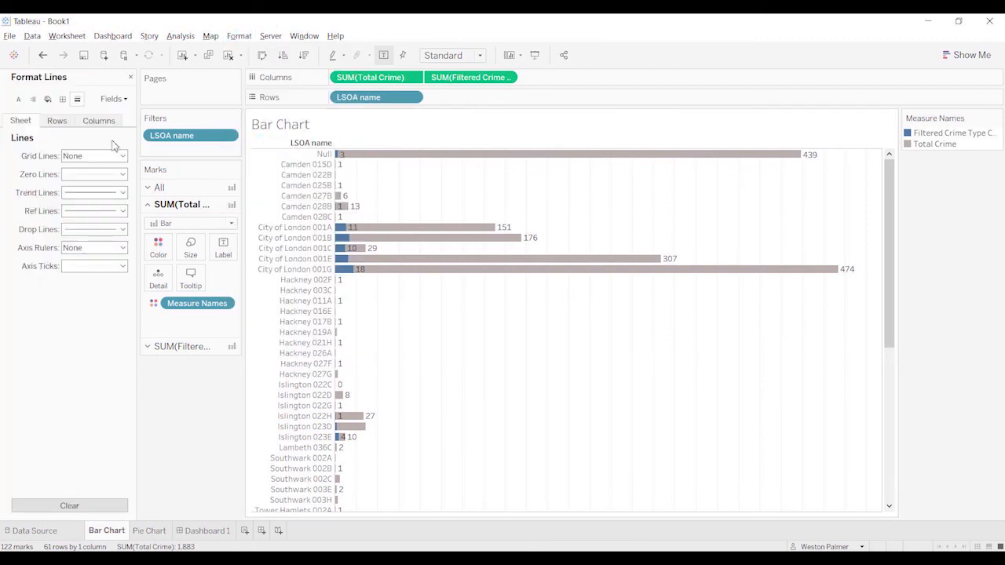
click(71, 124)
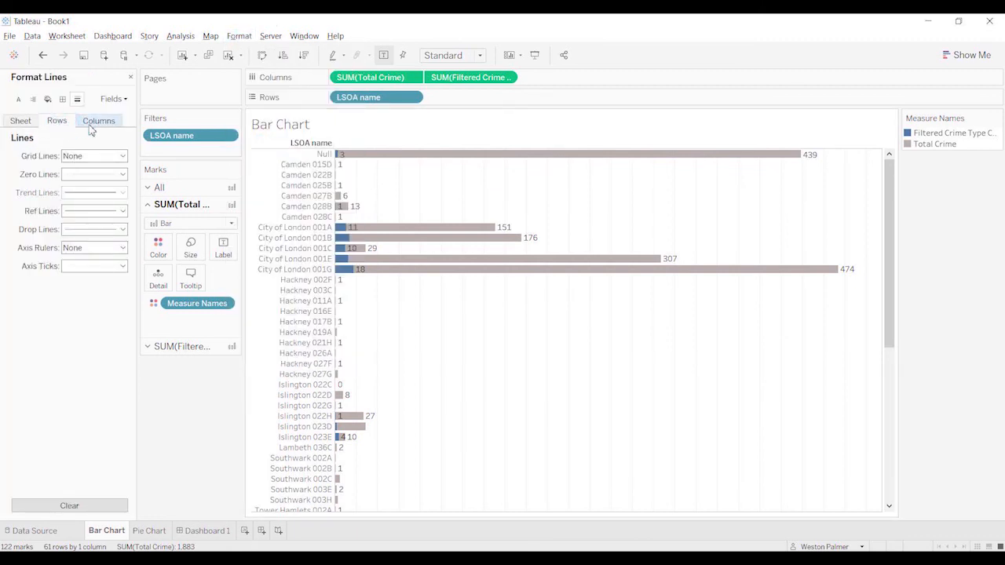
click(91, 124)
click(121, 156)
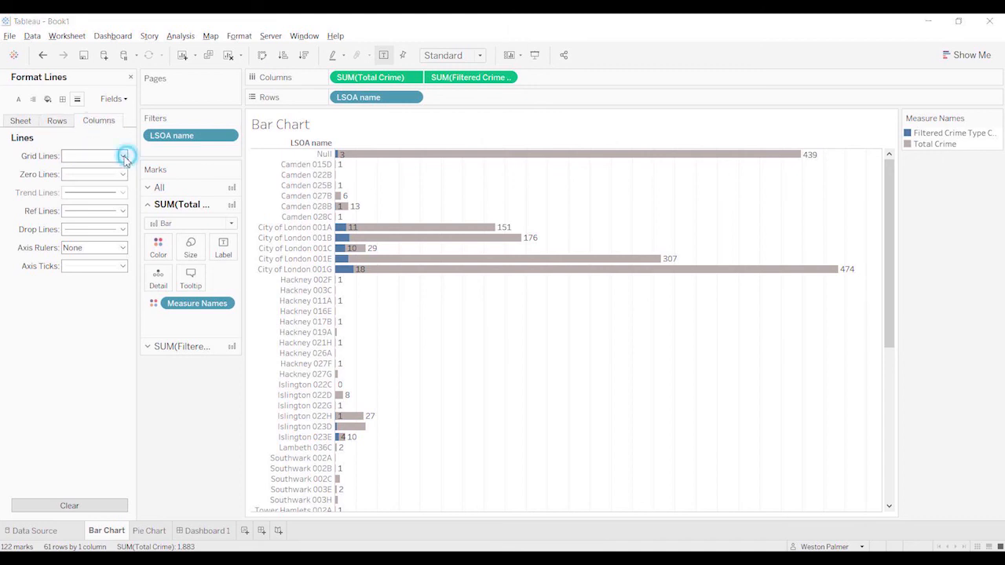
click(110, 171)
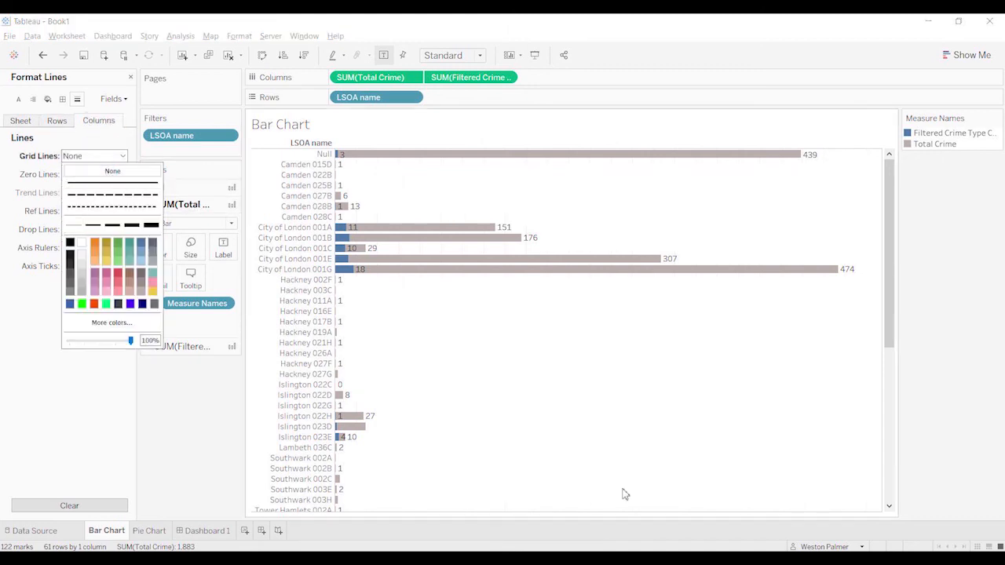
Step: Test Dashboard 1 by clearing the pie selection, selecting the Drugs slice, and inspecting the overlaid bar for City of London 001G
click(206, 531)
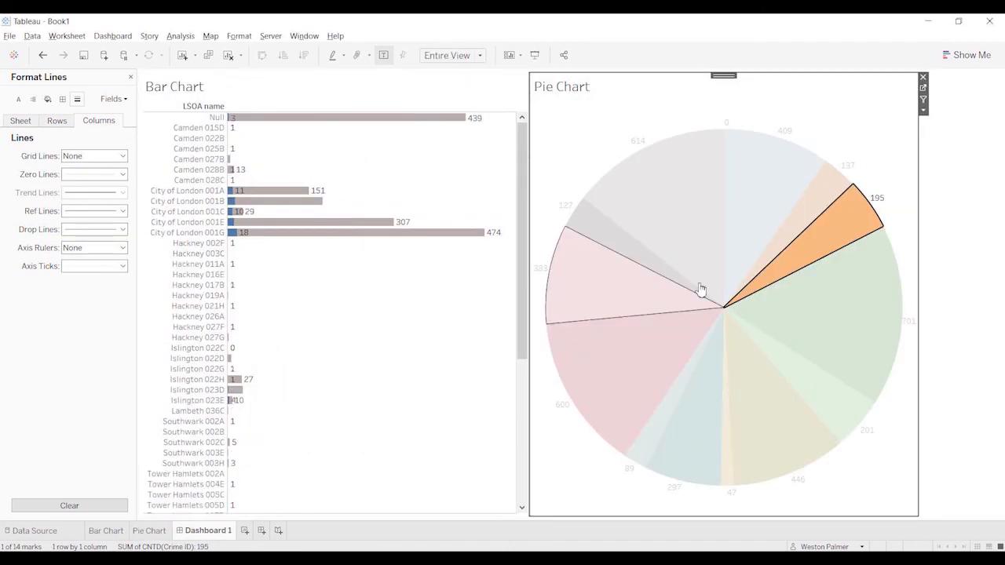
click(817, 253)
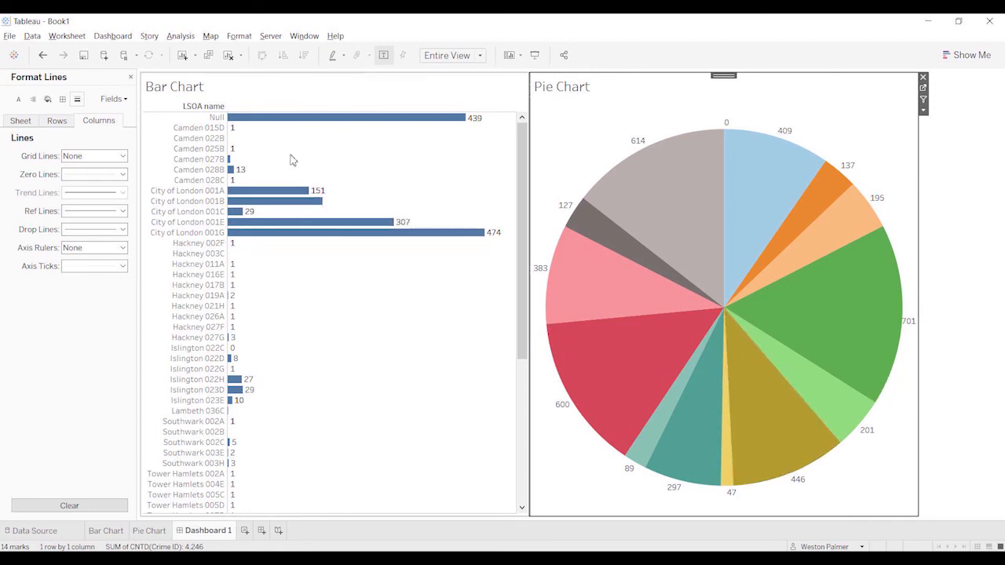
click(843, 330)
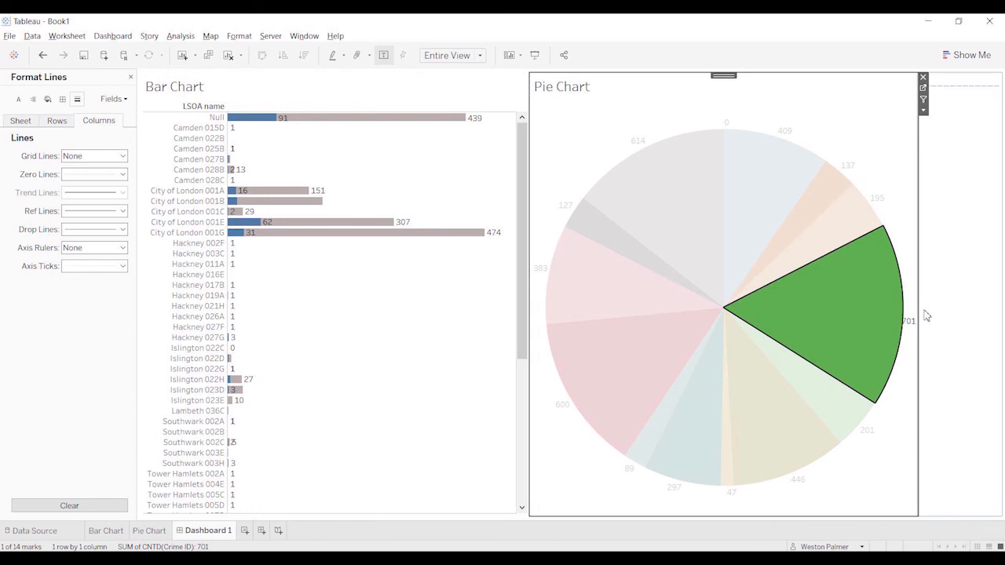
mouse_move(856, 309)
mouse_move(265, 240)
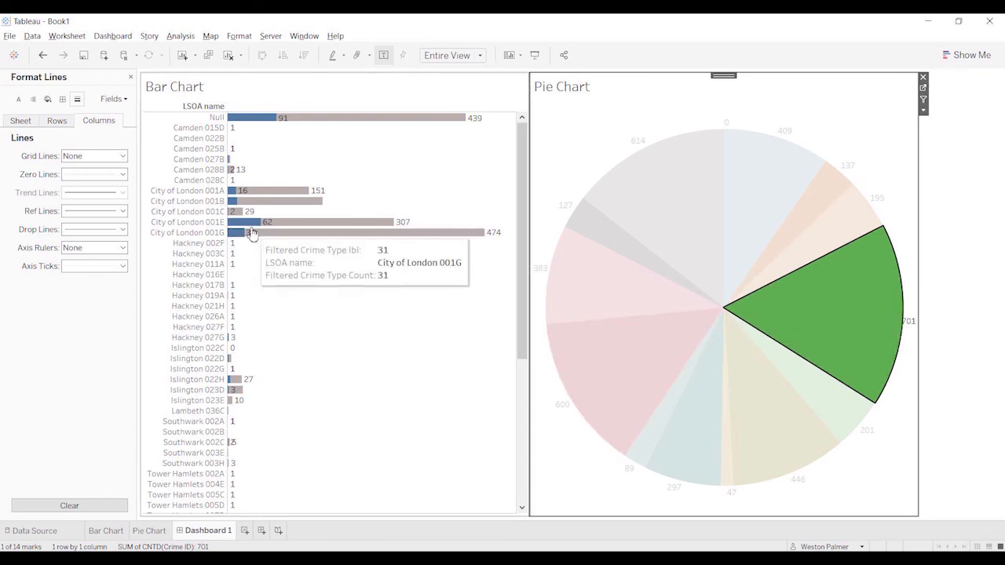
drag(523, 283, 523, 315)
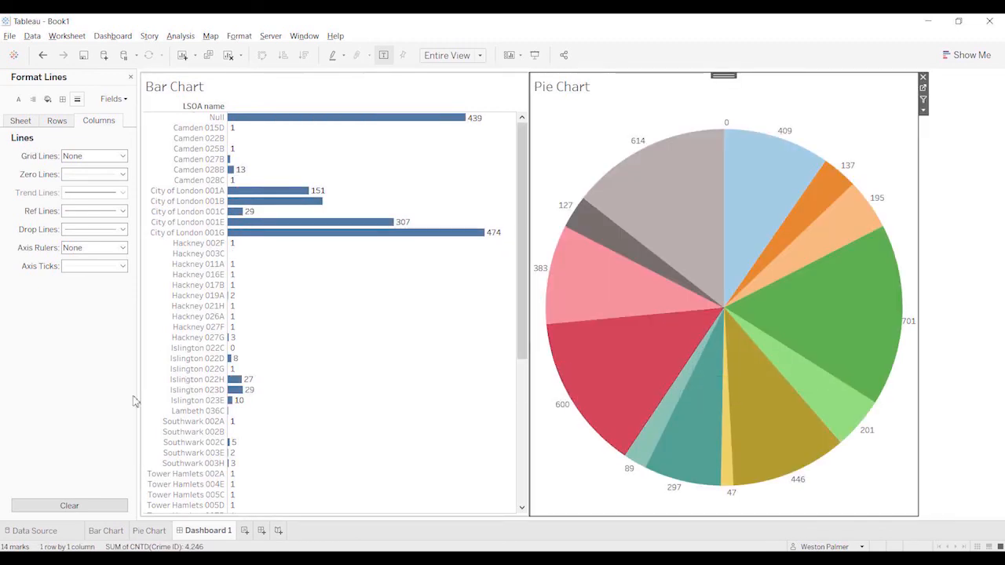
Step: Return to the Bar Chart worksheet and look through the options of the LSOA name filter
click(109, 532)
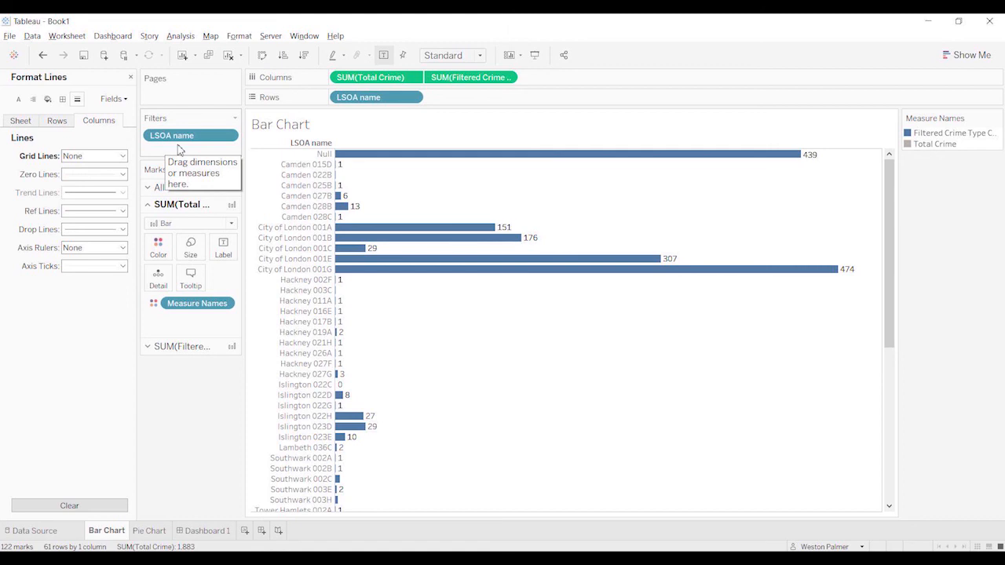
click(227, 137)
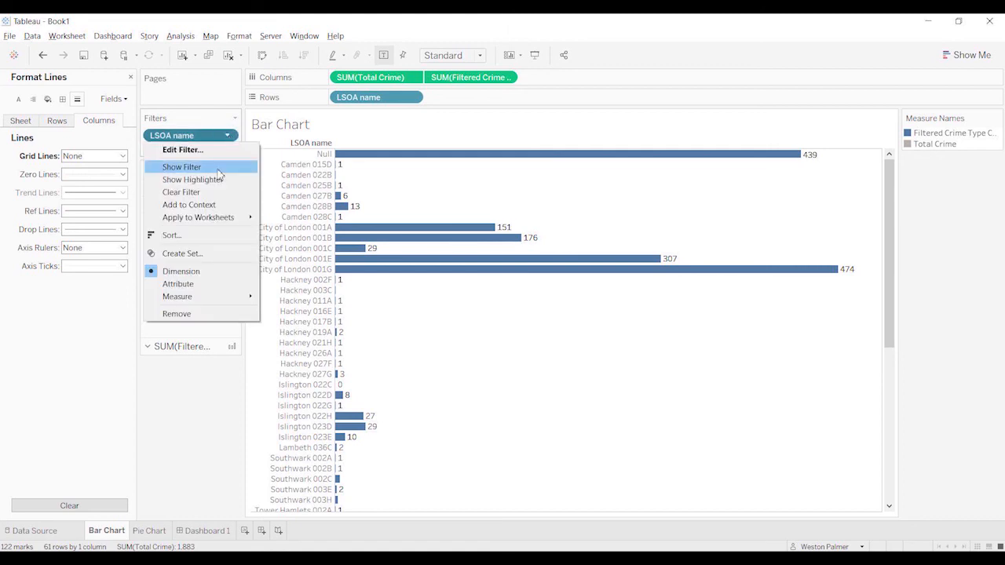
click(171, 448)
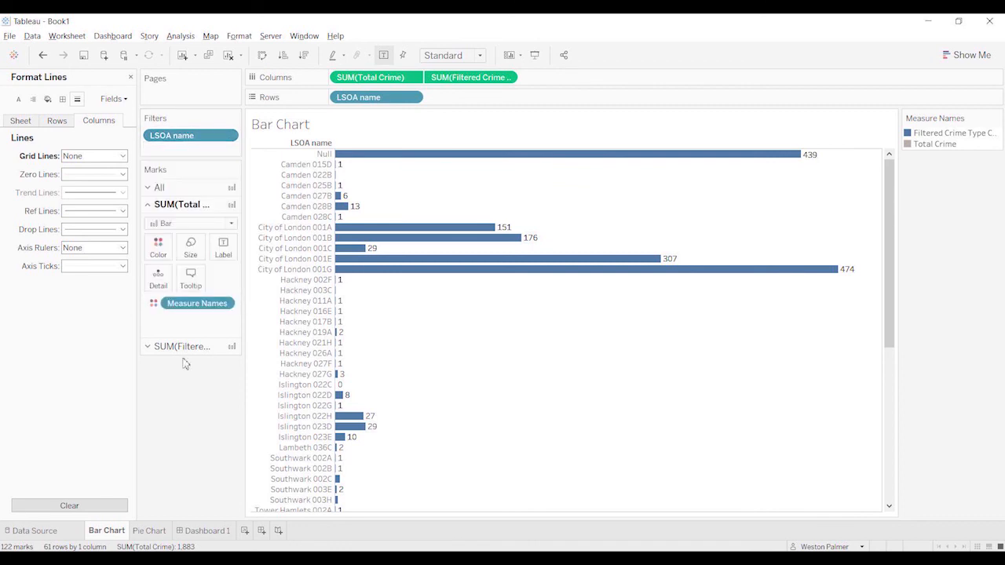